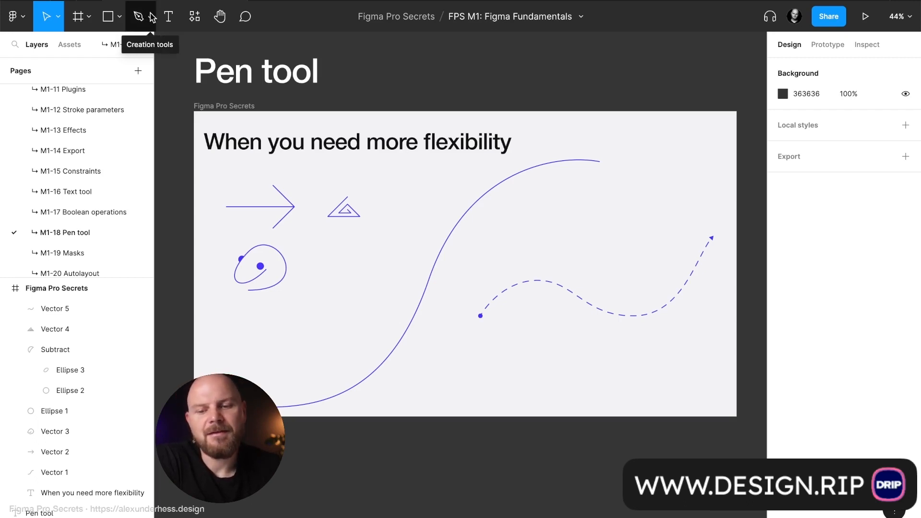
pyautogui.click(148, 12)
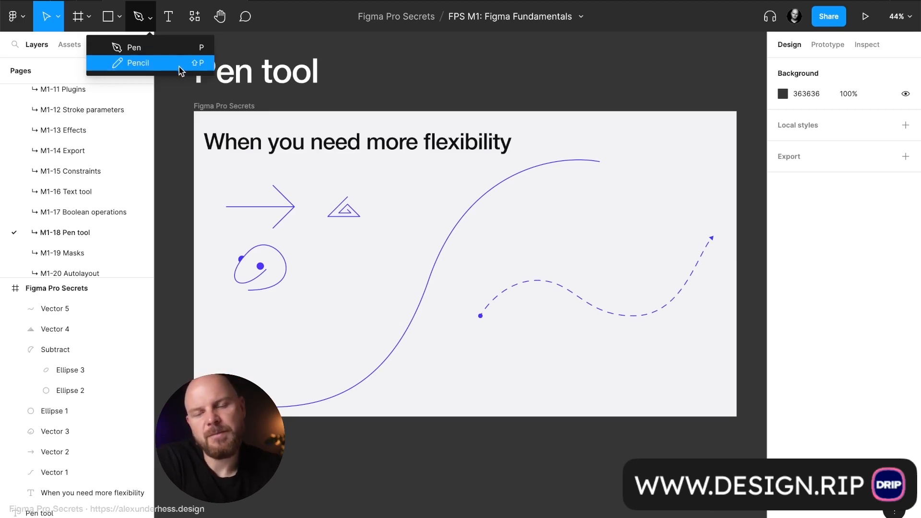
pyautogui.click(149, 18)
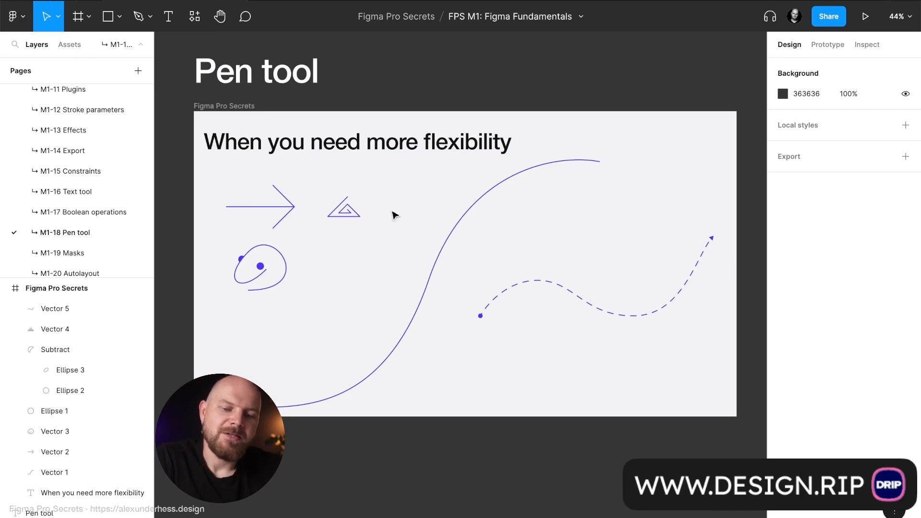
pyautogui.click(536, 282)
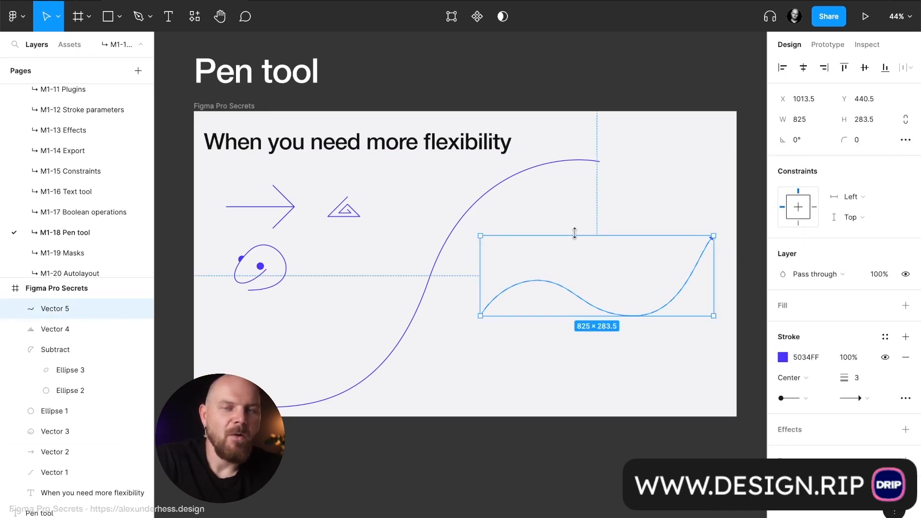
pyautogui.click(578, 216)
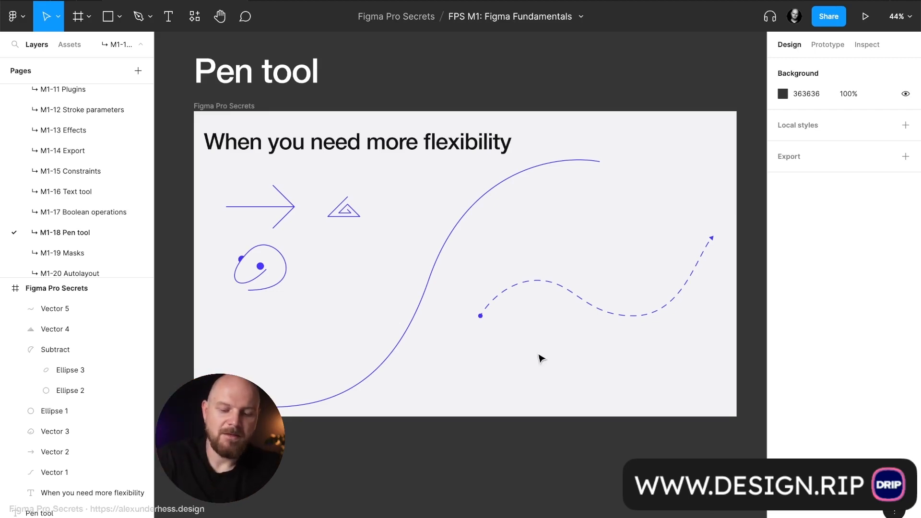
# Sketch freehand test strokes around the dashed curve with the Pencil tool and undo them
pyautogui.hotkey('shift', 'p')
pyautogui.moveTo(461, 398)
pyautogui.mouseDown()
pyautogui.moveTo(490, 373)
pyautogui.moveTo(507, 384)
pyautogui.moveTo(552, 343)
pyautogui.moveTo(611, 328)
pyautogui.mouseUp()
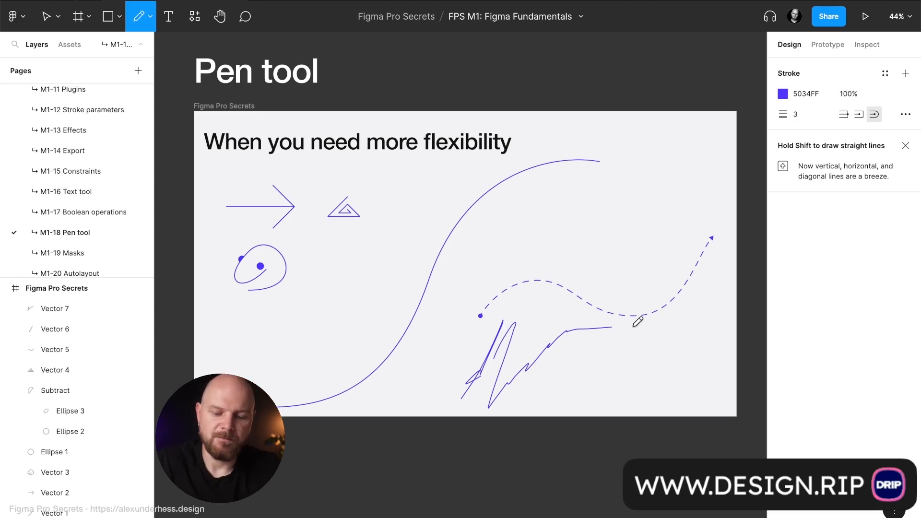
pyautogui.moveTo(617, 194)
pyautogui.mouseDown()
pyautogui.moveTo(643, 240)
pyautogui.moveTo(692, 164)
pyautogui.moveTo(619, 183)
pyautogui.moveTo(612, 210)
pyautogui.mouseUp()
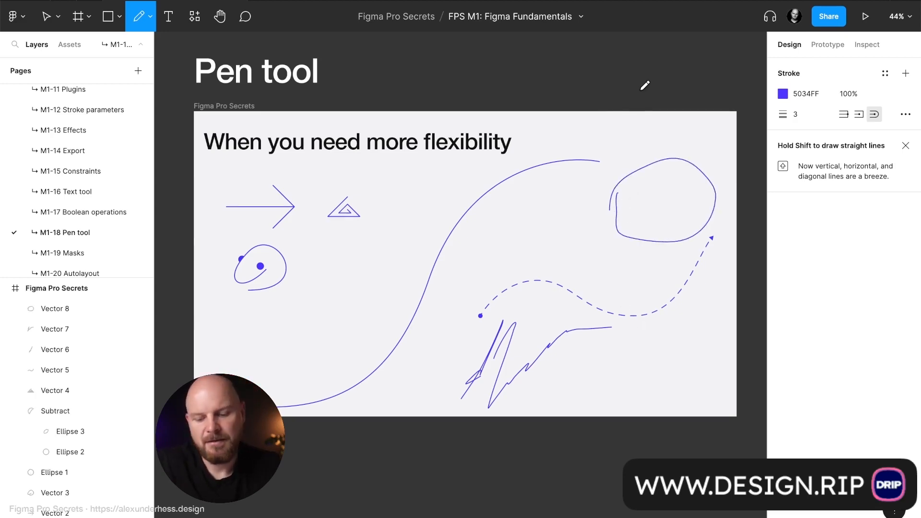
pyautogui.hotkey('ctrl', 'z')
pyautogui.hotkey('ctrl', 'z')
pyautogui.hotkey('ctrl', 'z')
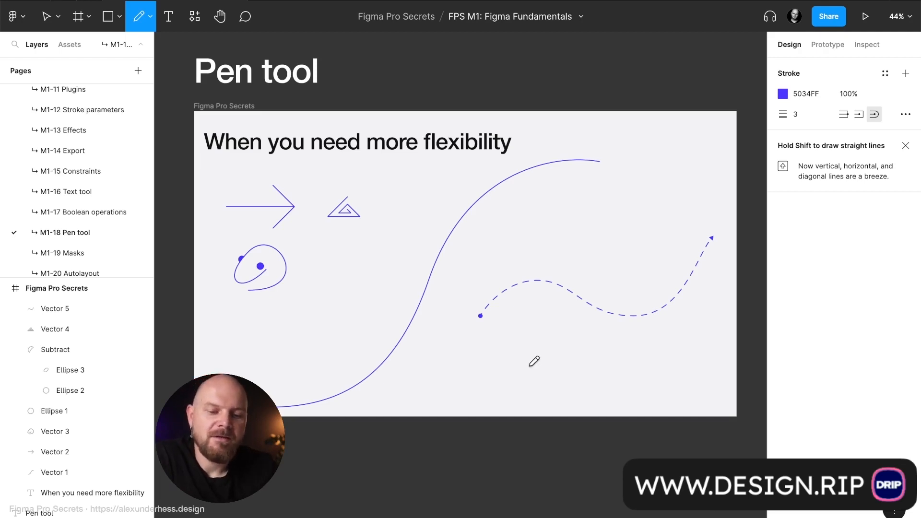
pyautogui.moveTo(528, 366)
pyautogui.mouseDown()
pyautogui.moveTo(529, 391)
pyautogui.moveTo(598, 324)
pyautogui.moveTo(548, 348)
pyautogui.moveTo(560, 373)
pyautogui.mouseUp()
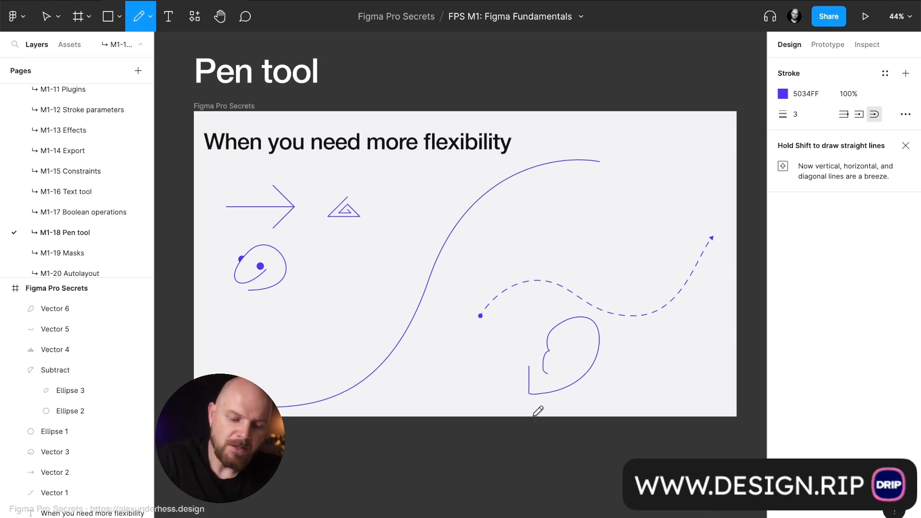
pyautogui.hotkey('ctrl', 'z')
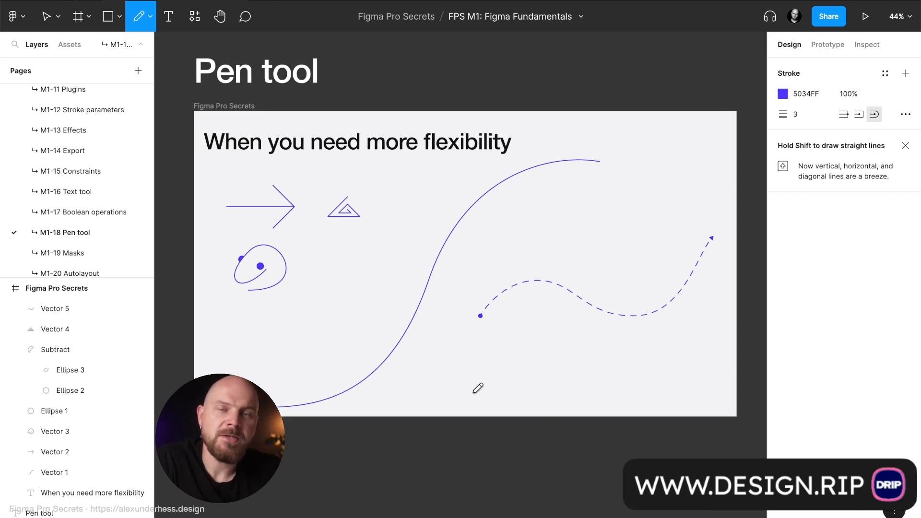
# Sketch a freehand letter A below the dashed curve, plus a rough circle and a jagged line above it, with the Pencil tool
pyautogui.moveTo(473, 393)
pyautogui.mouseDown()
pyautogui.moveTo(534, 318)
pyautogui.moveTo(514, 393)
pyautogui.moveTo(487, 392)
pyautogui.moveTo(532, 376)
pyautogui.mouseUp()
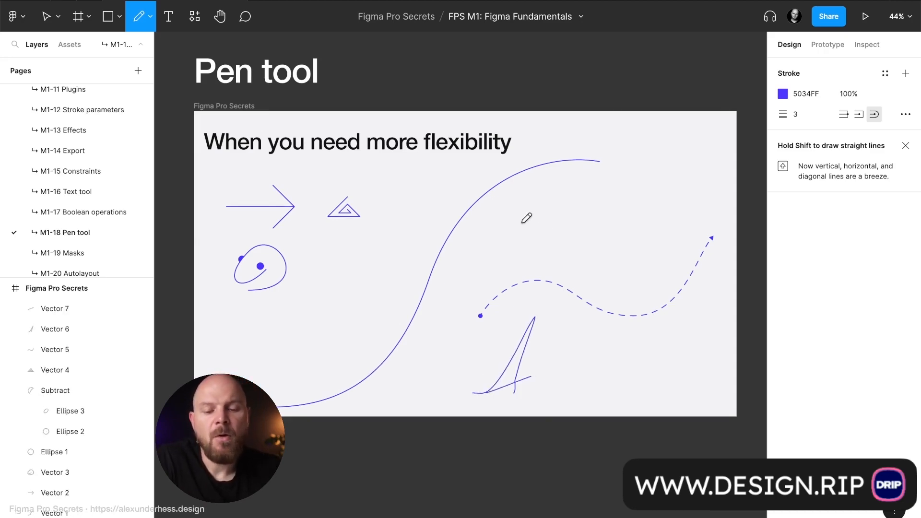
pyautogui.moveTo(605, 194)
pyautogui.mouseDown()
pyautogui.moveTo(649, 241)
pyautogui.moveTo(623, 165)
pyautogui.moveTo(601, 200)
pyautogui.mouseUp()
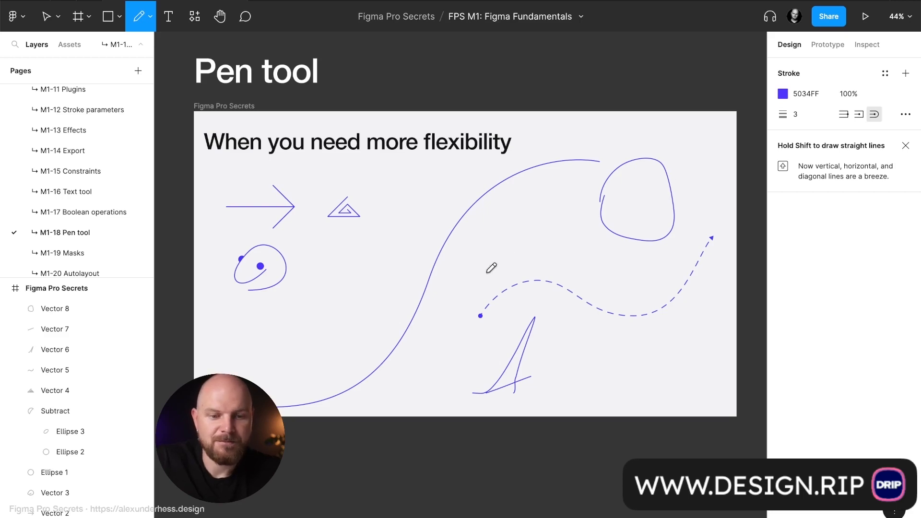
pyautogui.moveTo(480, 279)
pyautogui.mouseDown()
pyautogui.moveTo(508, 200)
pyautogui.moveTo(561, 206)
pyautogui.moveTo(648, 161)
pyautogui.moveTo(712, 154)
pyautogui.mouseUp()
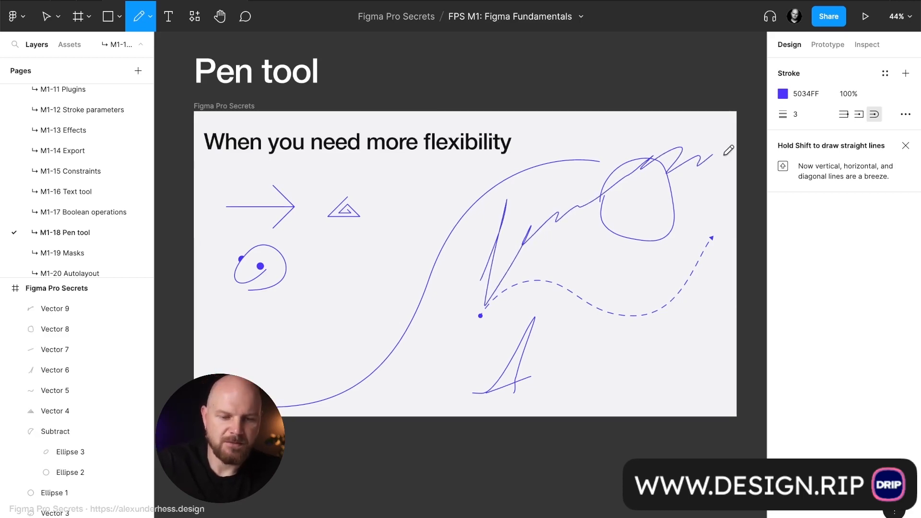
# Delete the freehand jagged line, the rough circle and both strokes of the letter A
pyautogui.press('Escape')
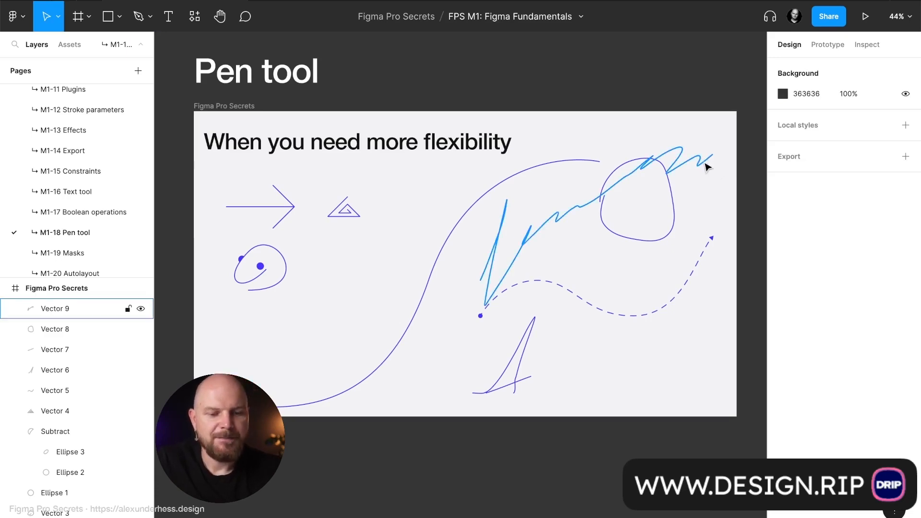
pyautogui.click(704, 163)
pyautogui.press('Delete')
pyautogui.click(675, 209)
pyautogui.press('Delete')
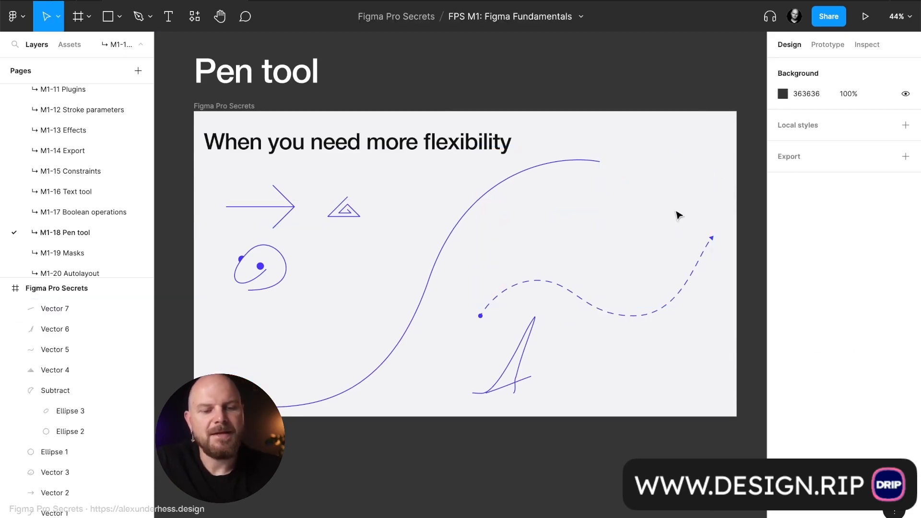
pyautogui.click(520, 384)
pyautogui.press('Delete')
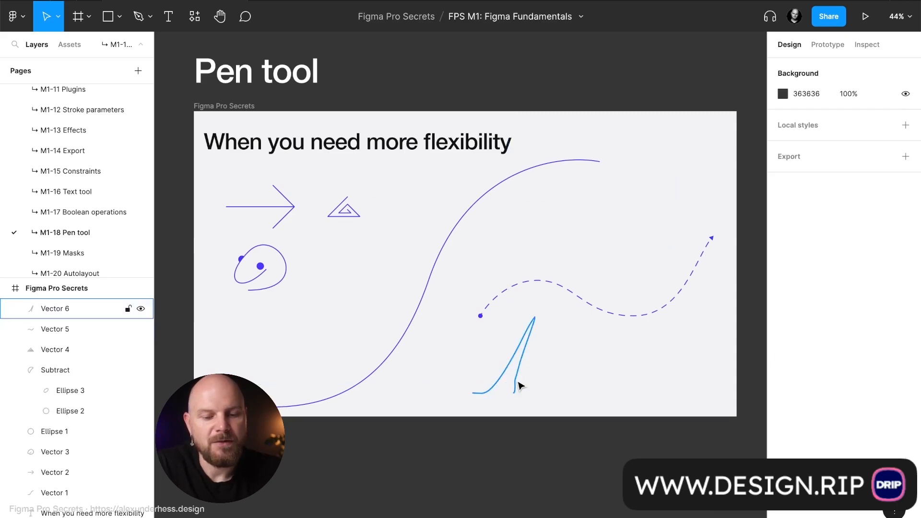
pyautogui.click(521, 385)
pyautogui.press('Delete')
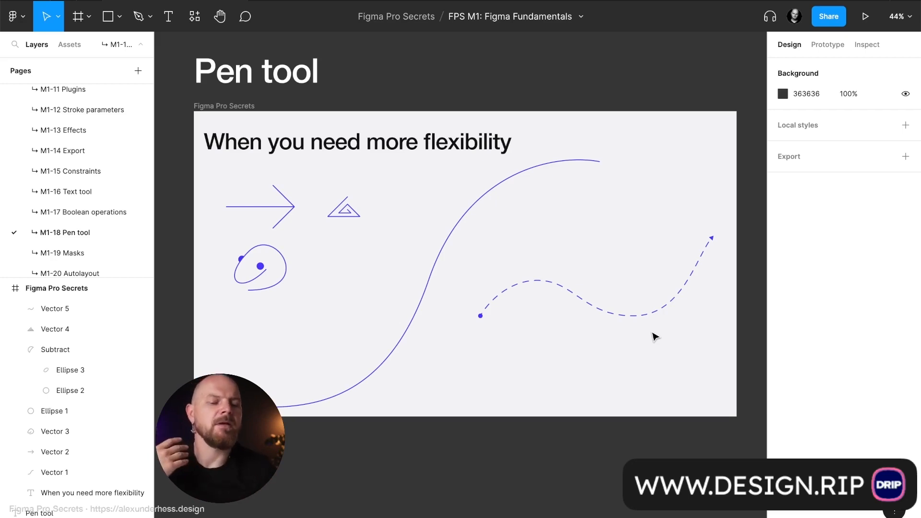
# Move the dashed curve slightly to the left within the frame
pyautogui.hscroll(2, 654, 336)
pyautogui.scroll(-1, 653, 336)
pyautogui.click(543, 299)
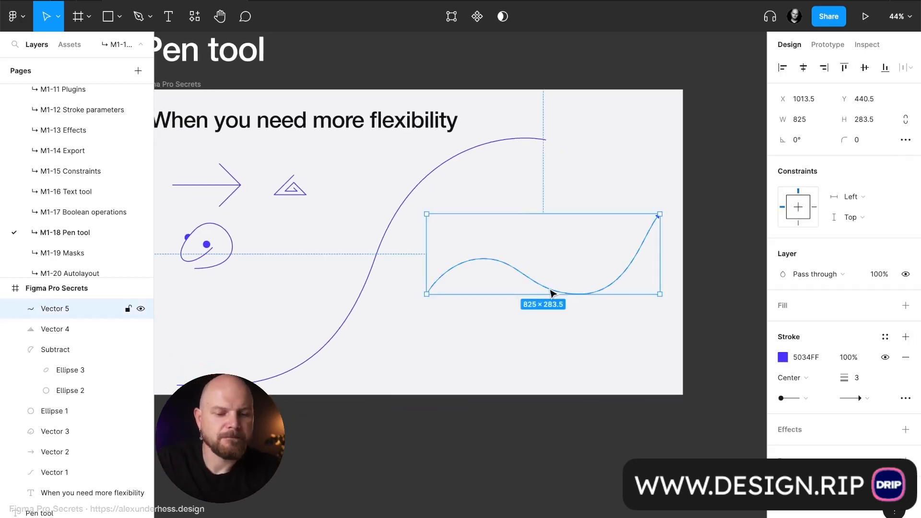
pyautogui.moveTo(551, 294); pyautogui.dragTo(525, 290)
pyautogui.click(442, 335)
# Add the text label "London" below the starting dot of the dashed curve
pyautogui.press('t')
pyautogui.click(385, 304)
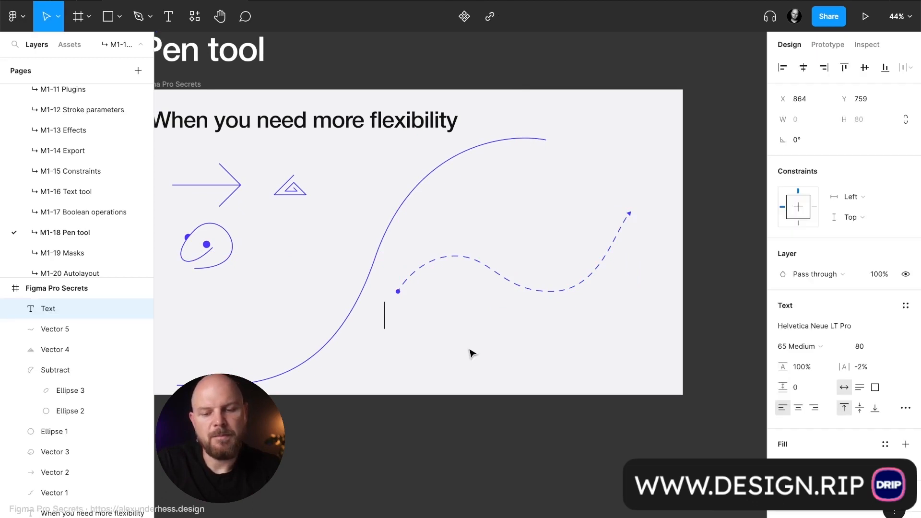
pyautogui.write('Londo')
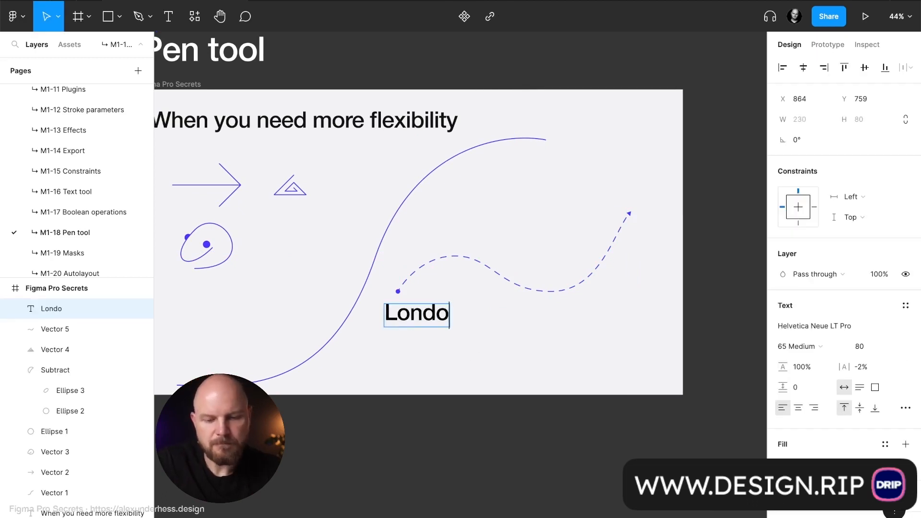
pyautogui.write('n')
pyautogui.press('Escape')
# Shift the London label left under the starting dot and add the label "Toronto" above the dashed curve's arrowhead
pyautogui.moveTo(444, 319); pyautogui.dragTo(645, 194)
pyautogui.write('Toronto')
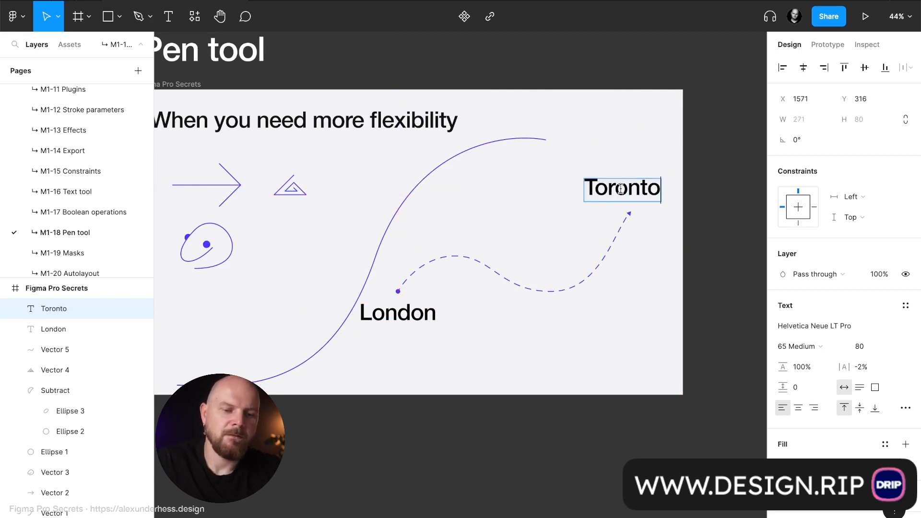
pyautogui.click(585, 128)
pyautogui.click(598, 188)
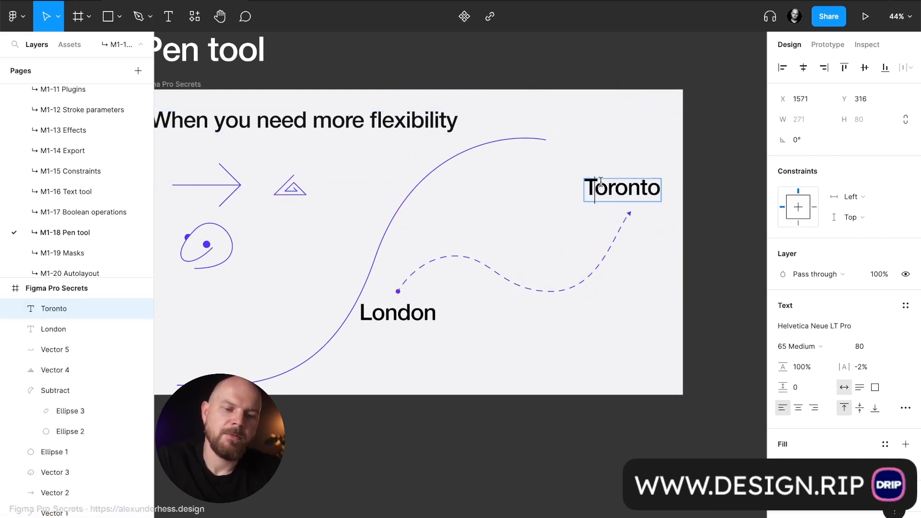
pyautogui.press('Escape')
pyautogui.moveTo(604, 190); pyautogui.dragTo(612, 189)
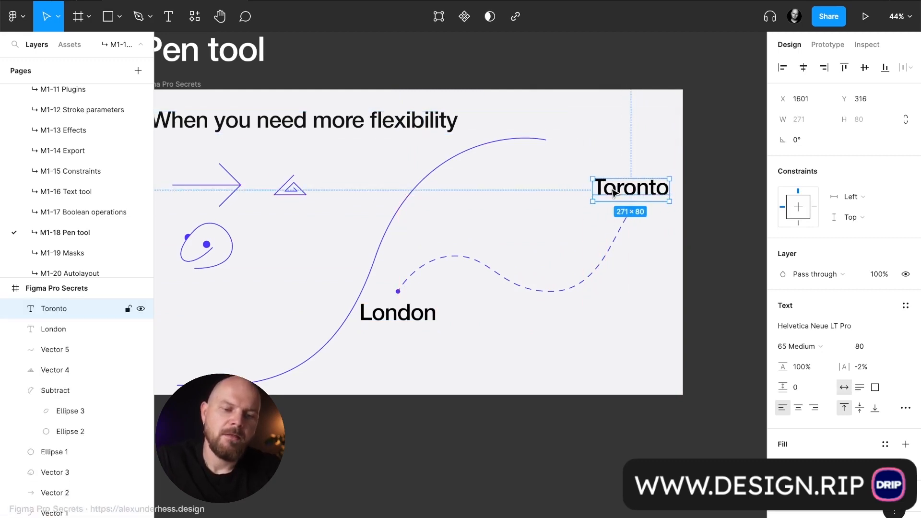
# Set the font size of both the Toronto and London labels to 40
pyautogui.keyDown('shift'); pyautogui.click(434, 313); pyautogui.keyUp('shift')
pyautogui.click(865, 349)
pyautogui.write('40')
pyautogui.press('Return')
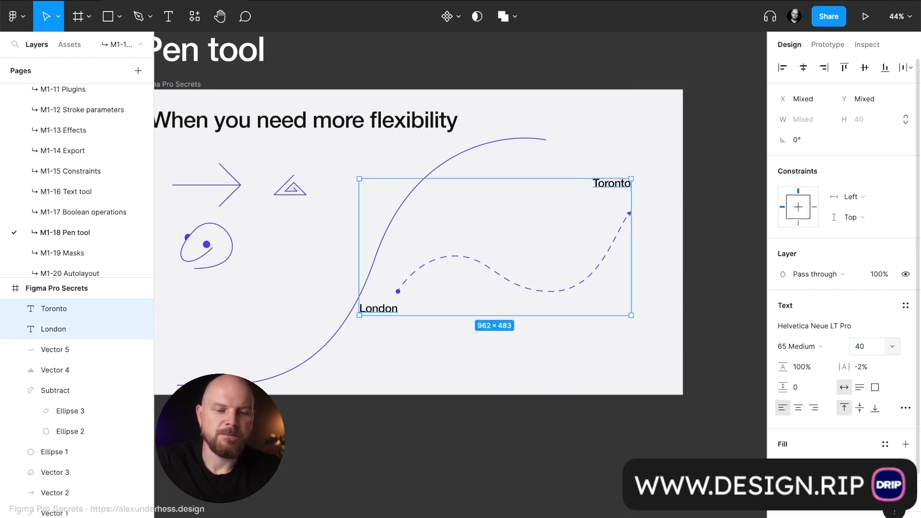
# Reposition the Toronto label centred above the arrowhead and the London label just below the starting dot
pyautogui.click(571, 232)
pyautogui.moveTo(609, 190); pyautogui.dragTo(626, 202)
pyautogui.click(528, 211)
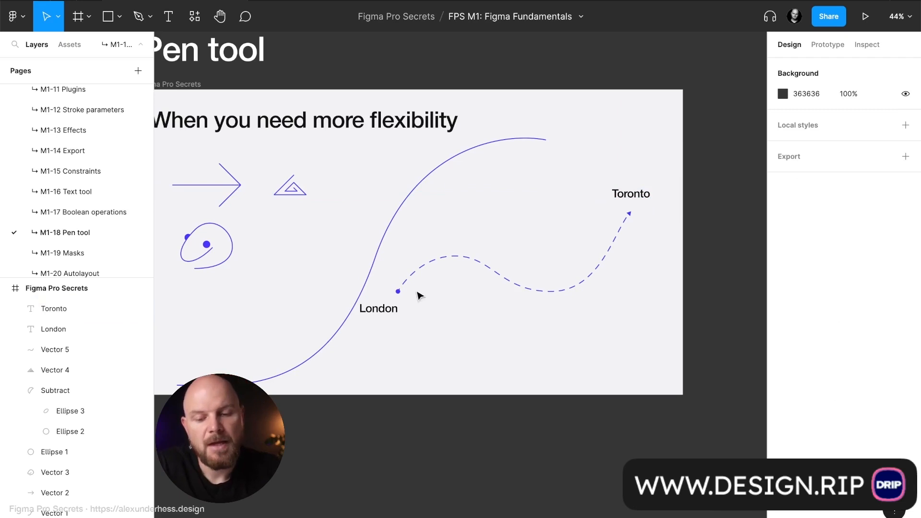
pyautogui.moveTo(382, 310); pyautogui.dragTo(397, 306)
pyautogui.click(420, 243)
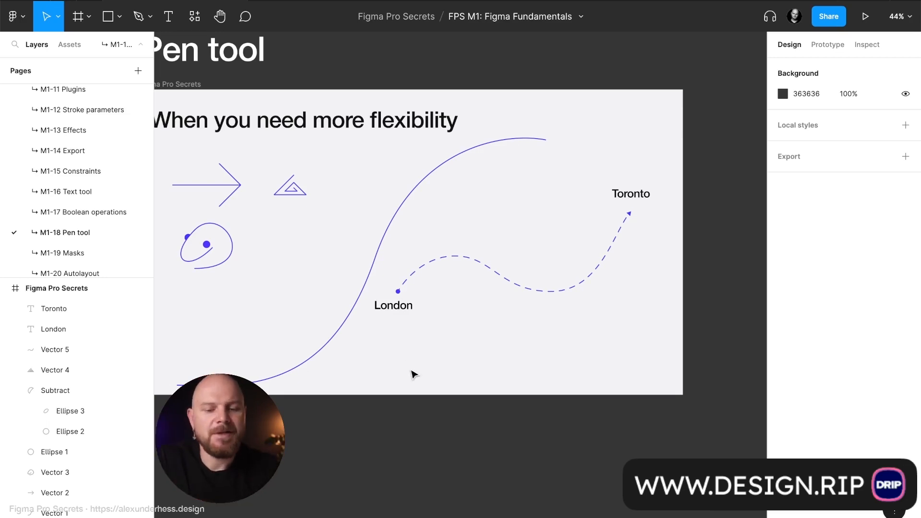
# Draw an open U-shaped tray about 51 × 12 below the London label with the Pen tool
pyautogui.scroll(5, 451, 264)
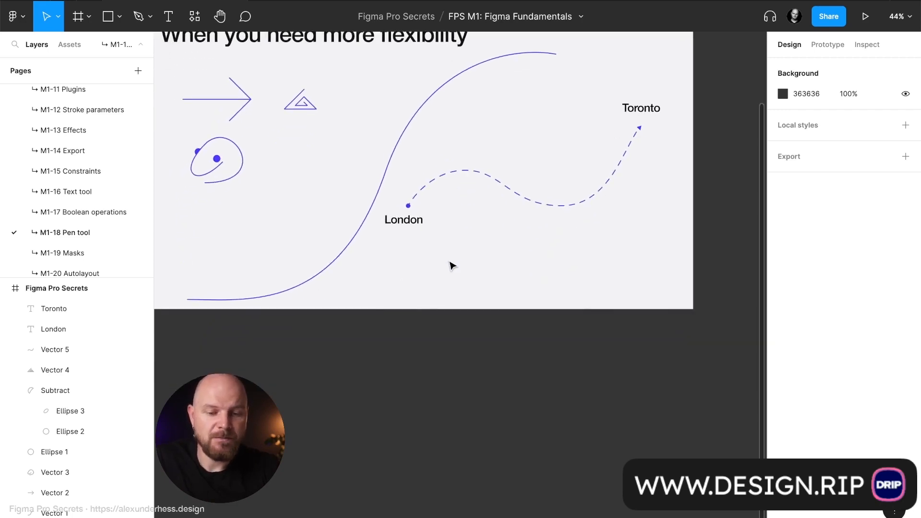
pyautogui.press('p')
pyautogui.scroll(5, 451, 263)
pyautogui.click(447, 265)
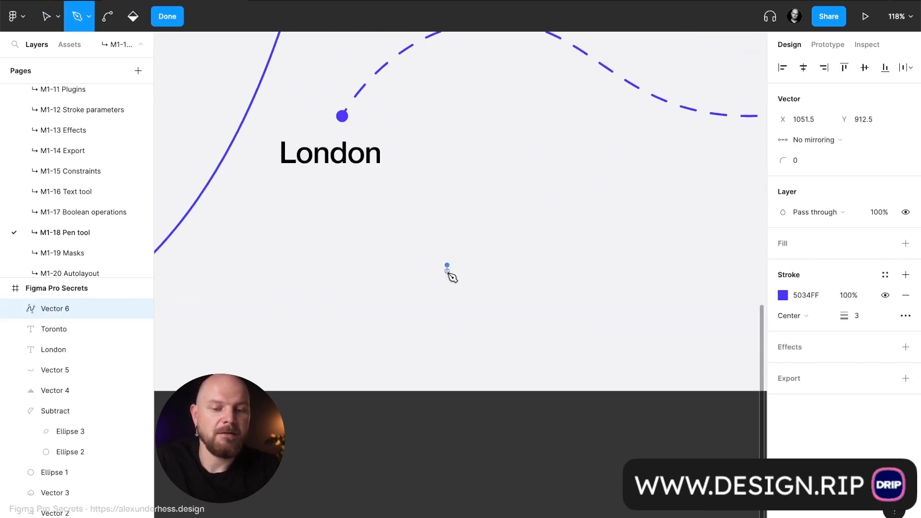
pyautogui.click(485, 273)
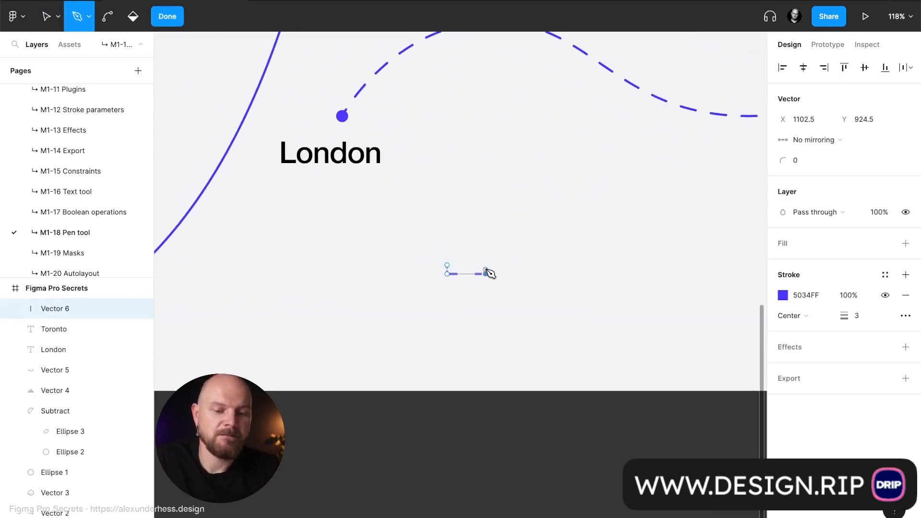
pyautogui.press('Escape')
pyautogui.scroll(10, 488, 281)
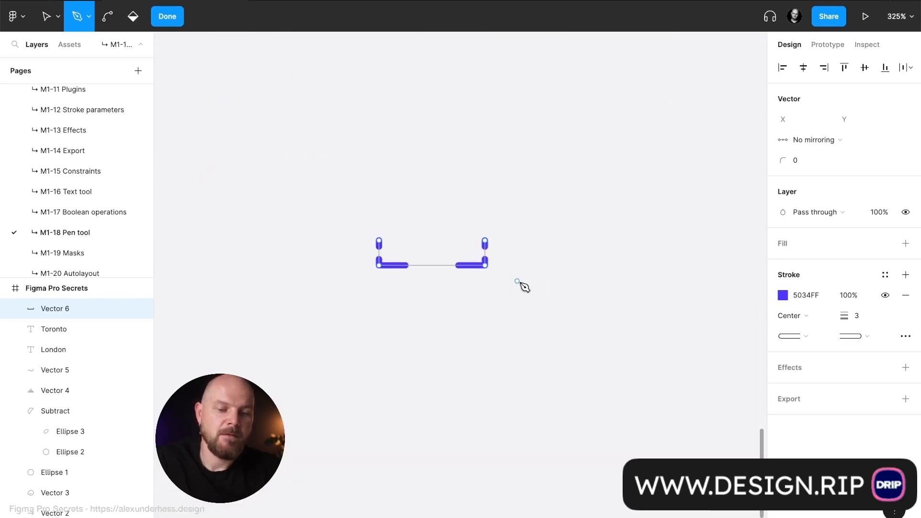
pyautogui.press('Escape')
# Change the tray shape's stroke style from dashed to solid
pyautogui.click(905, 398)
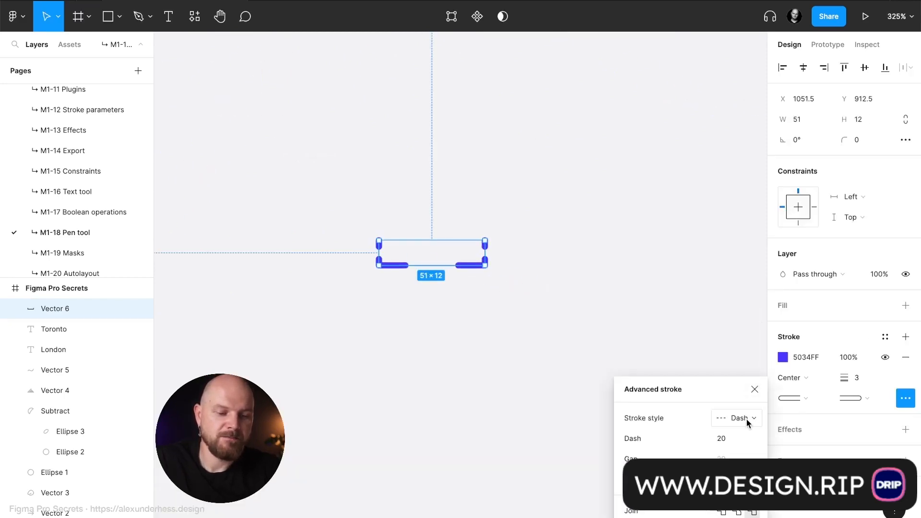
pyautogui.click(738, 418)
pyautogui.click(751, 402)
pyautogui.click(754, 389)
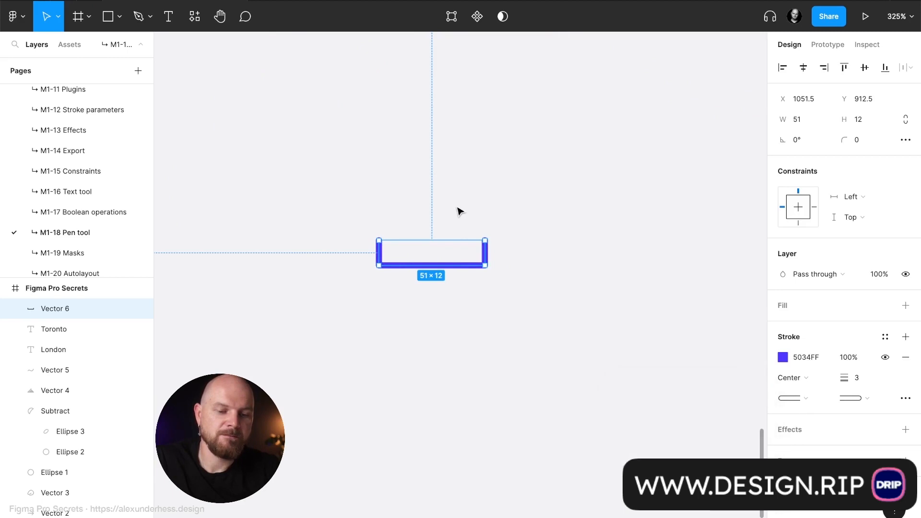
# Draw a straight vertical line about 36 long, centred above the tray's base, with the Pen tool
pyautogui.scroll(2, 458, 210)
pyautogui.press('p')
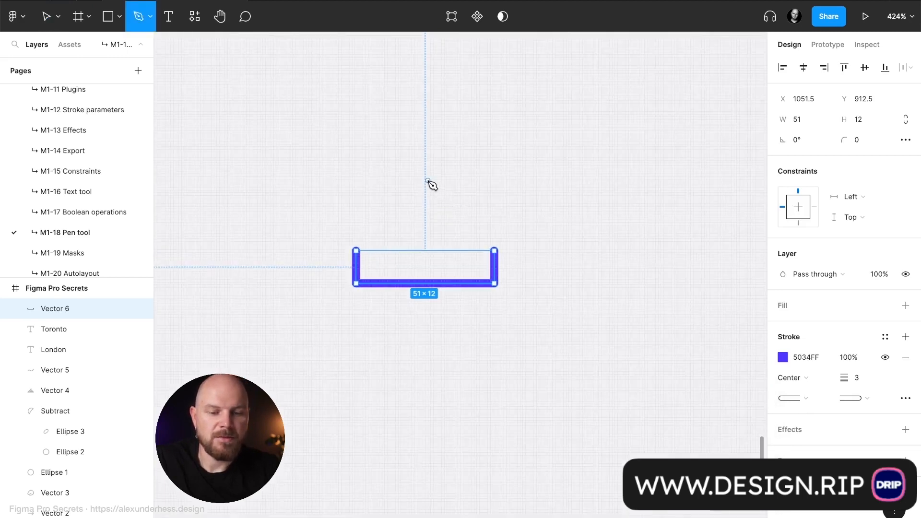
pyautogui.click(425, 178)
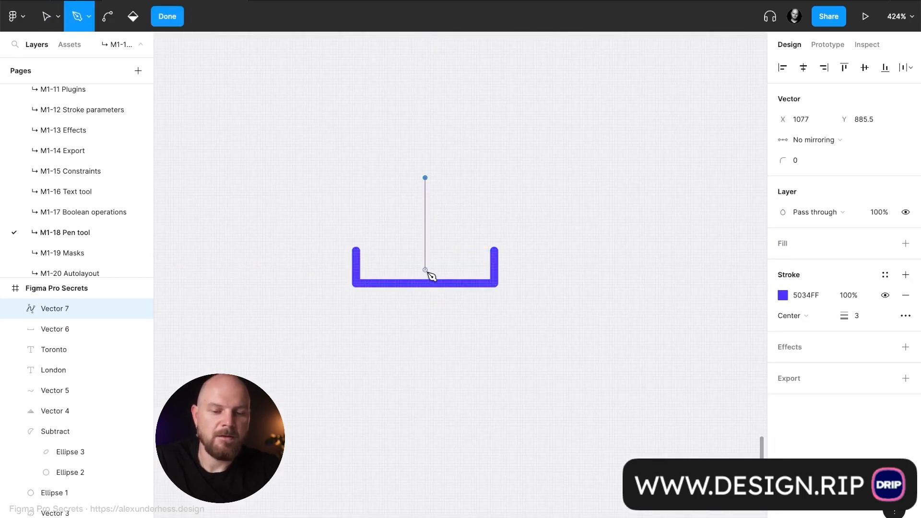
pyautogui.click(425, 274)
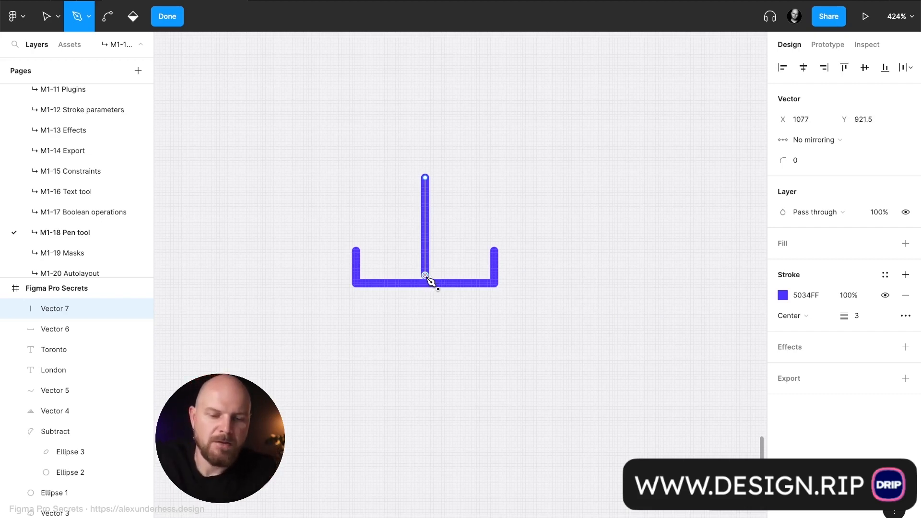
pyautogui.click(425, 275)
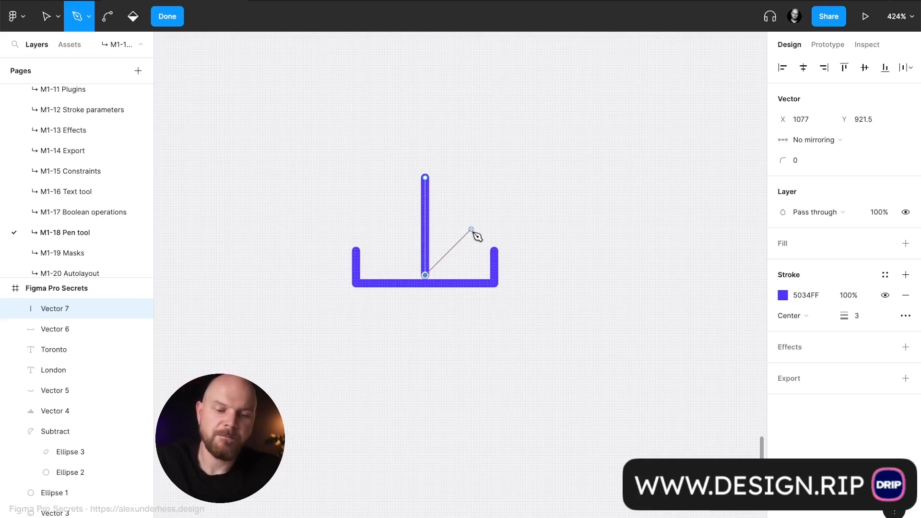
# Branch two mirrored diagonal strokes, each about 17 × 17, from the line's lower end to form a downward arrowhead
pyautogui.click(471, 229)
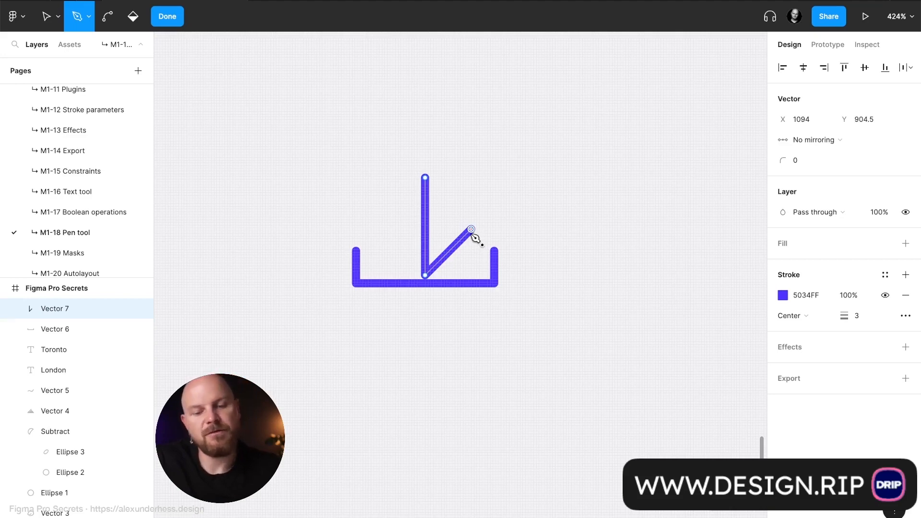
pyautogui.click(425, 275)
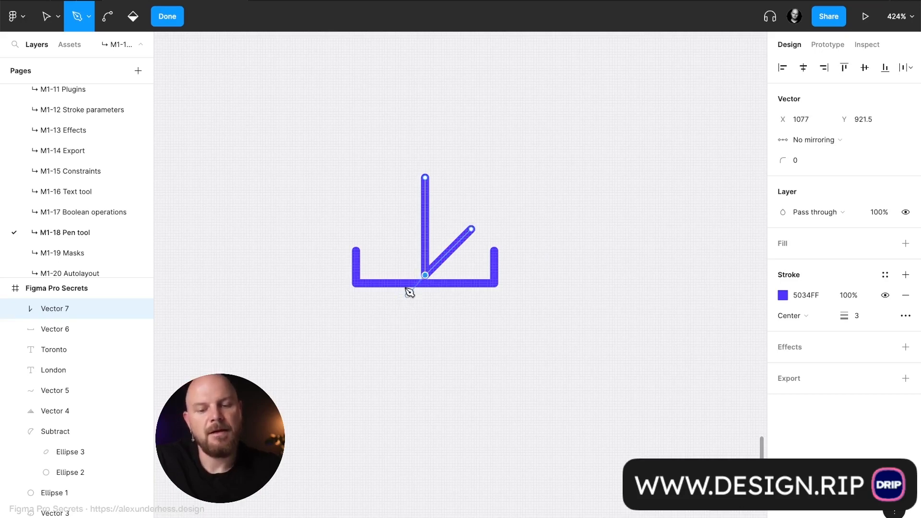
pyautogui.scroll(5, 425, 255)
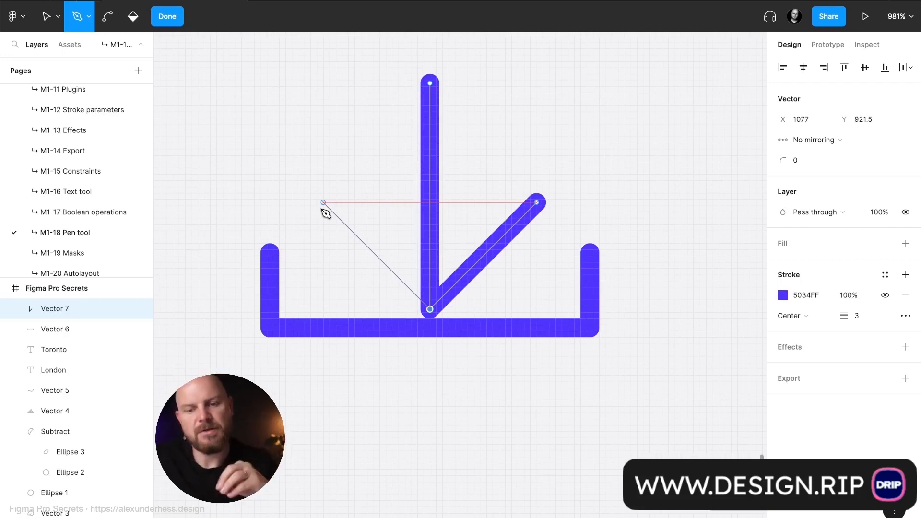
pyautogui.click(323, 202)
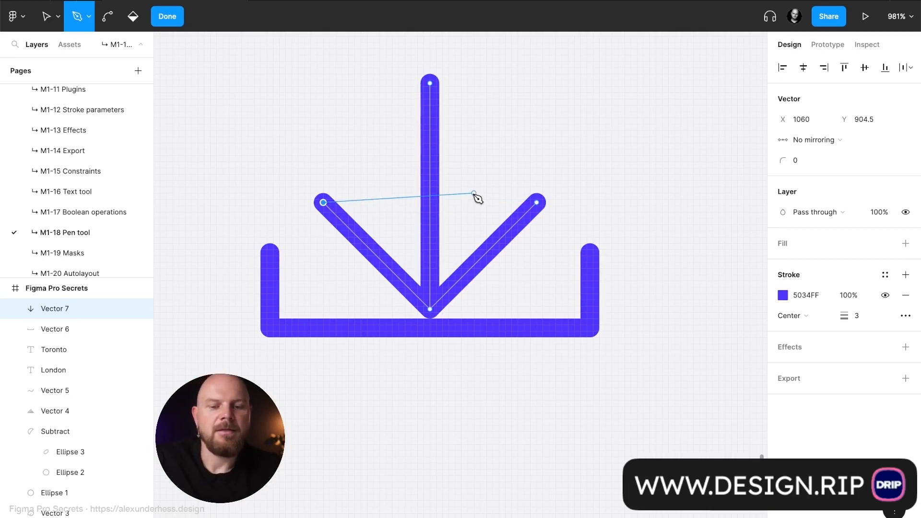
pyautogui.press('Escape')
pyautogui.press('Escape')
# Move the arrow up slightly to widen the gap above the tray's base
pyautogui.moveTo(432, 226); pyautogui.dragTo(432, 217)
pyautogui.click(588, 214)
pyautogui.scroll(-5, 588, 215)
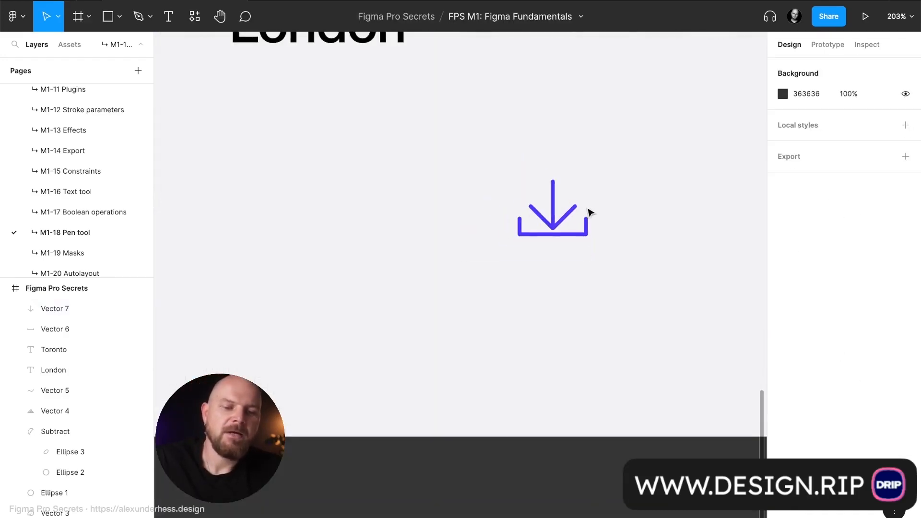
pyautogui.click(554, 216)
pyautogui.click(620, 187)
pyautogui.scroll(-4, 621, 187)
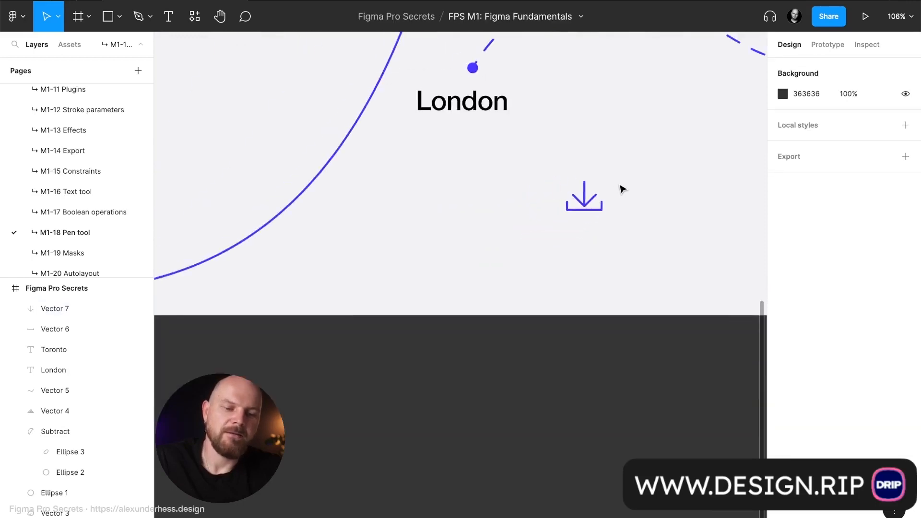
# Combine the arrow and the tray into one shape with a Union boolean operation
pyautogui.moveTo(548, 324); pyautogui.dragTo(481, 255)
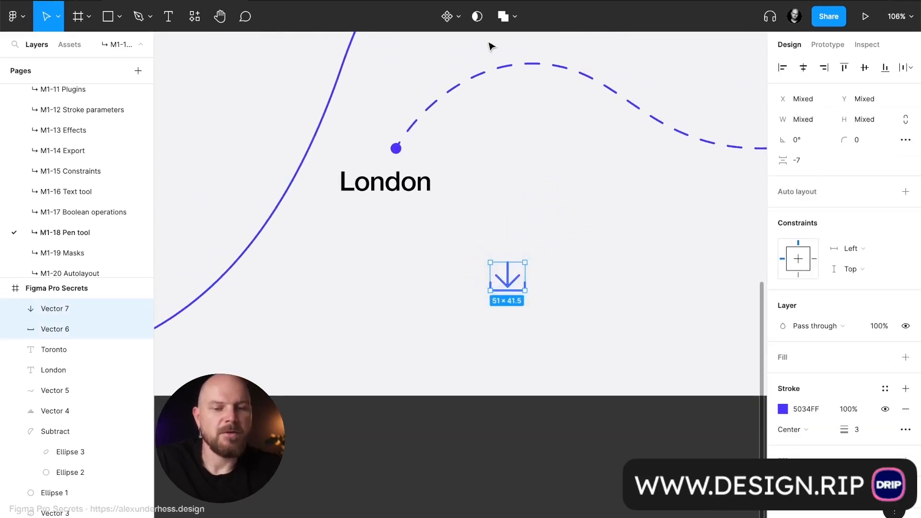
pyautogui.click(505, 18)
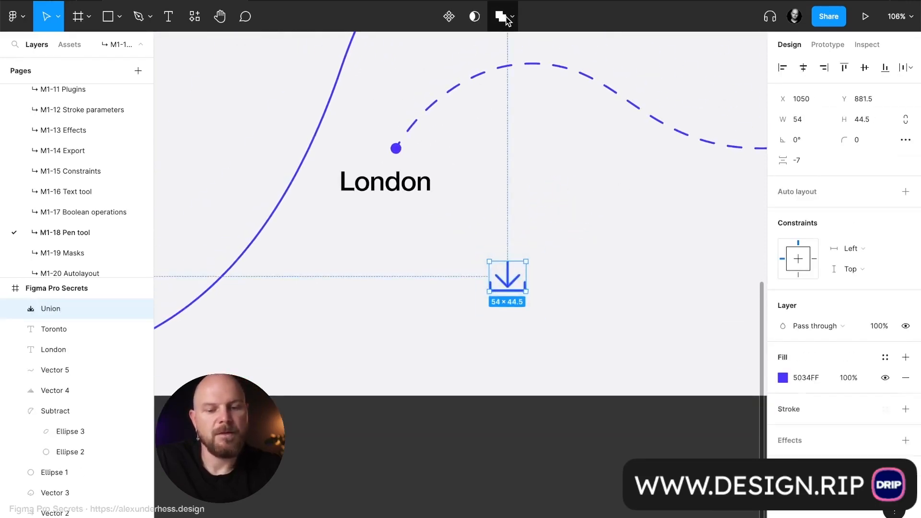
pyautogui.click(553, 262)
pyautogui.click(510, 286)
pyautogui.click(620, 287)
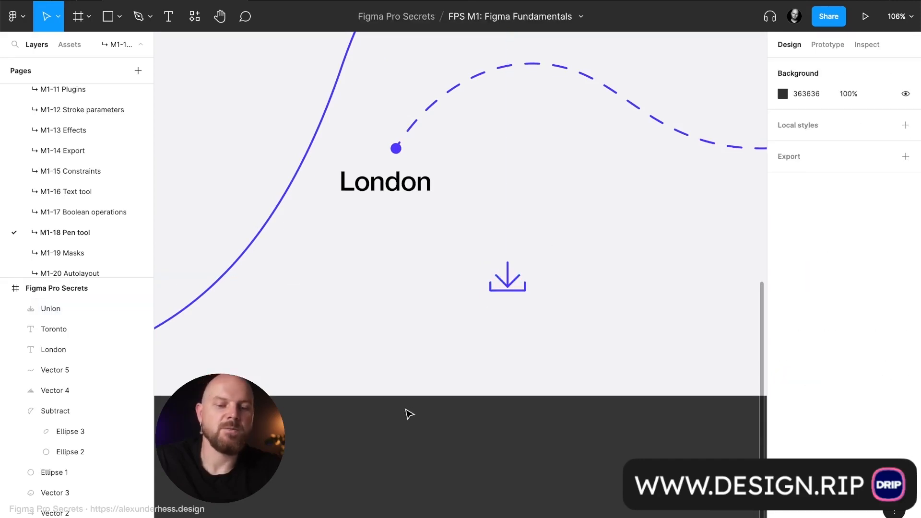
pyautogui.scroll(-5, 405, 412)
pyautogui.hscroll(-3, 376, 391)
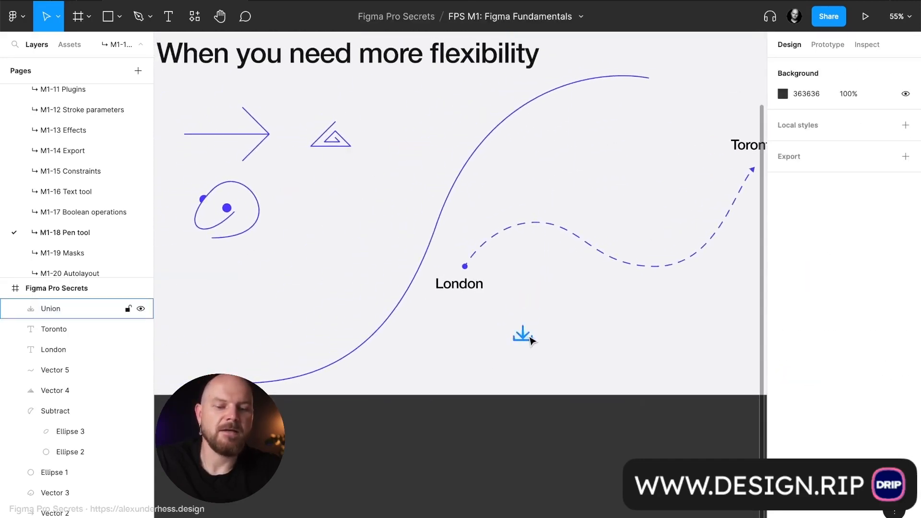
# Open the tray path inside the union for point editing
pyautogui.scroll(10, 522, 336)
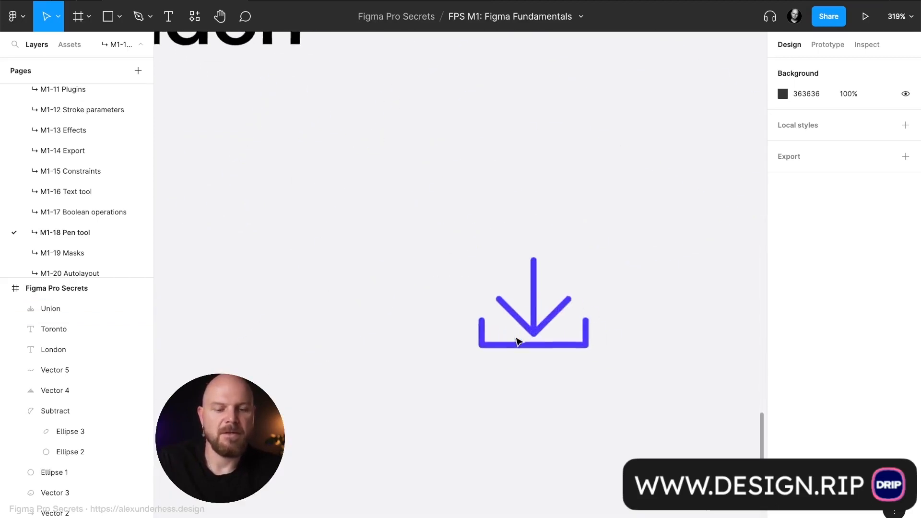
pyautogui.click(508, 311)
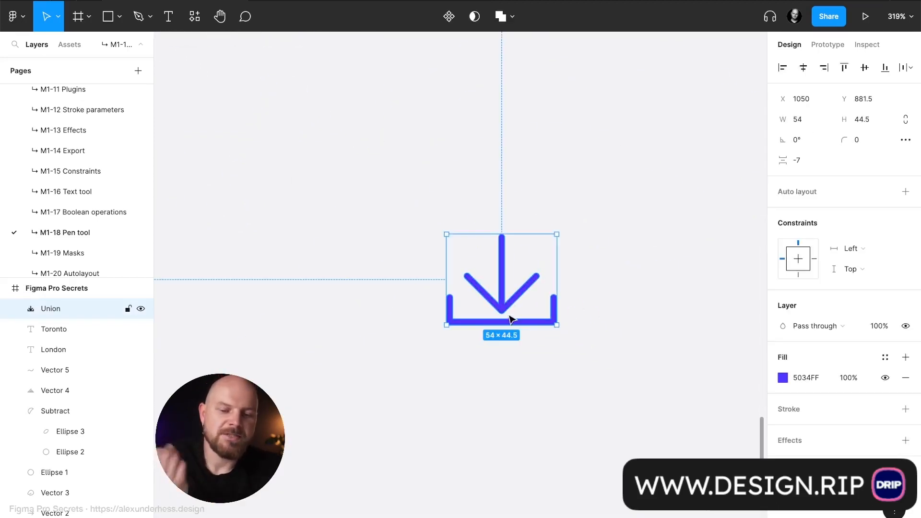
pyautogui.press('Return')
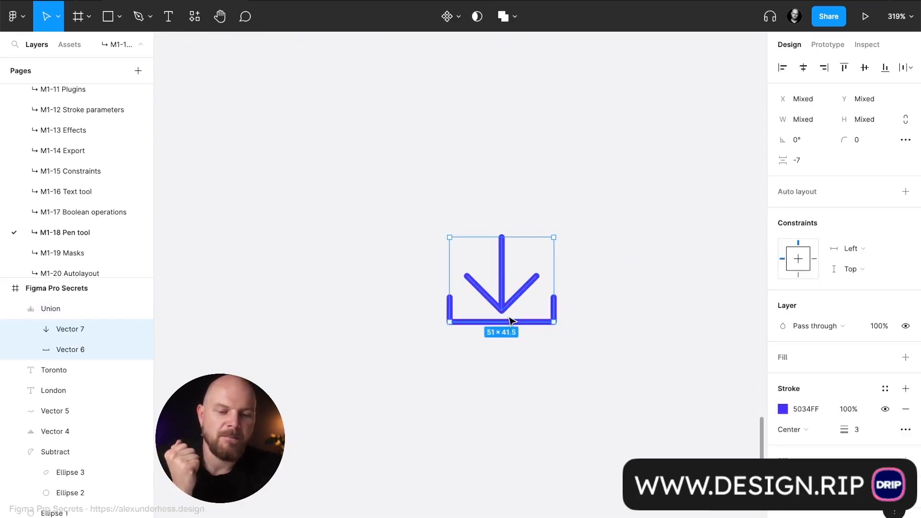
pyautogui.scroll(5, 510, 320)
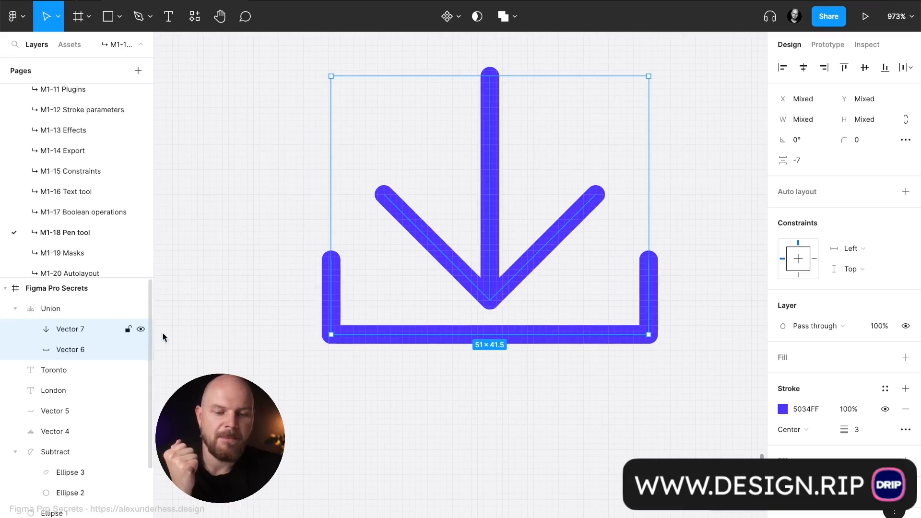
pyautogui.click(79, 350)
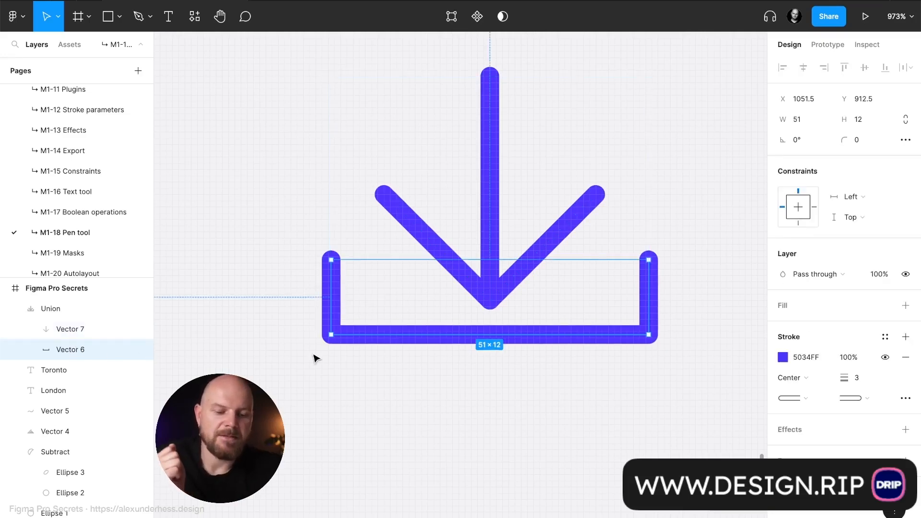
pyautogui.press('Return')
# Lower the tray's two upper end points by 12 onto its base, flattening the tray into a straight line
pyautogui.moveTo(289, 203); pyautogui.dragTo(712, 304)
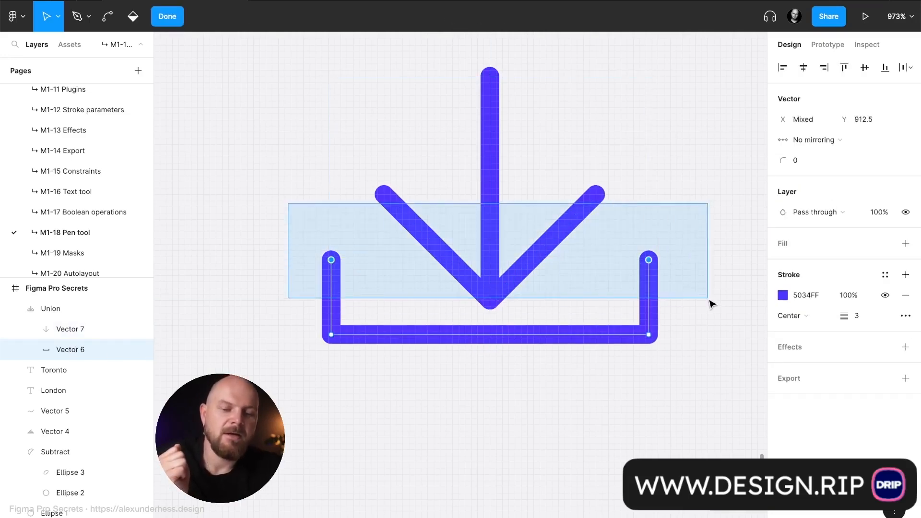
pyautogui.moveTo(293, 223); pyautogui.dragTo(740, 299)
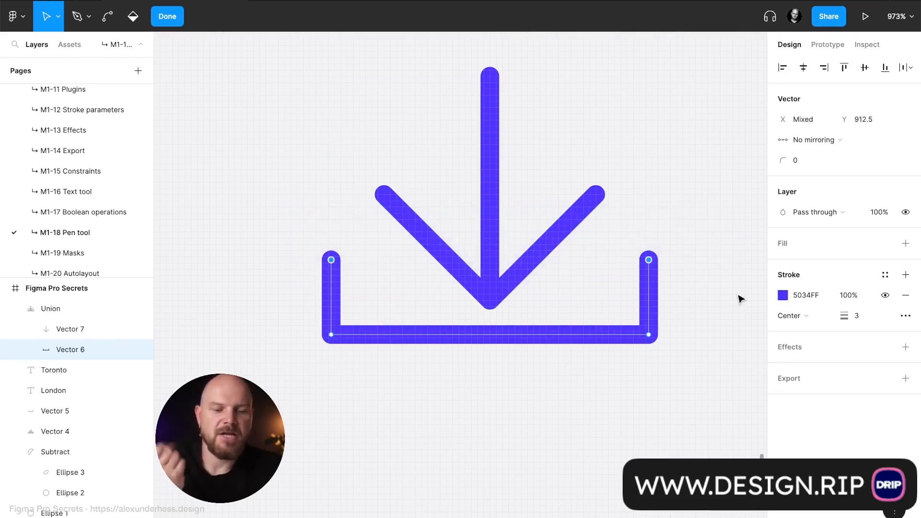
pyautogui.press('Down')
pyautogui.press('Down')
pyautogui.press('Down')
pyautogui.press('Down')
pyautogui.press('Down')
pyautogui.press('Down')
pyautogui.press('Down')
pyautogui.press('Down')
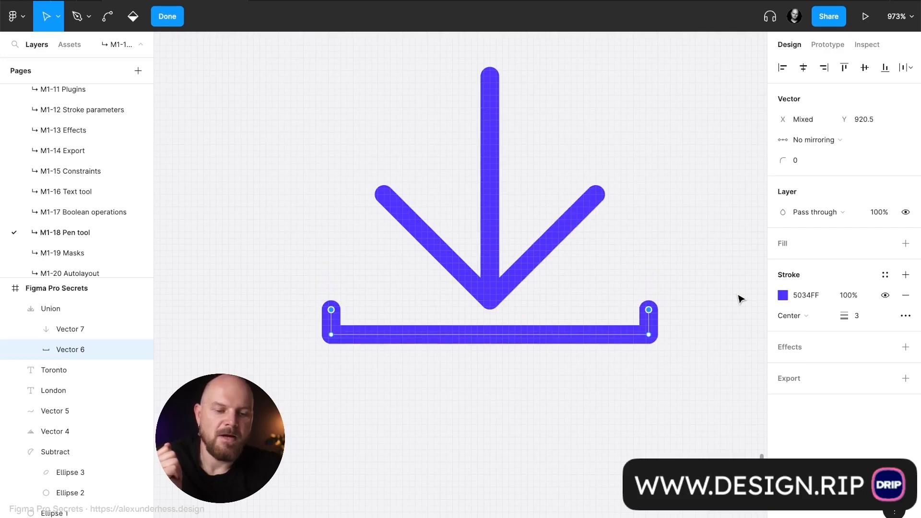
pyautogui.press('Down')
pyautogui.press('Down')
pyautogui.press('Down')
pyautogui.press('Down')
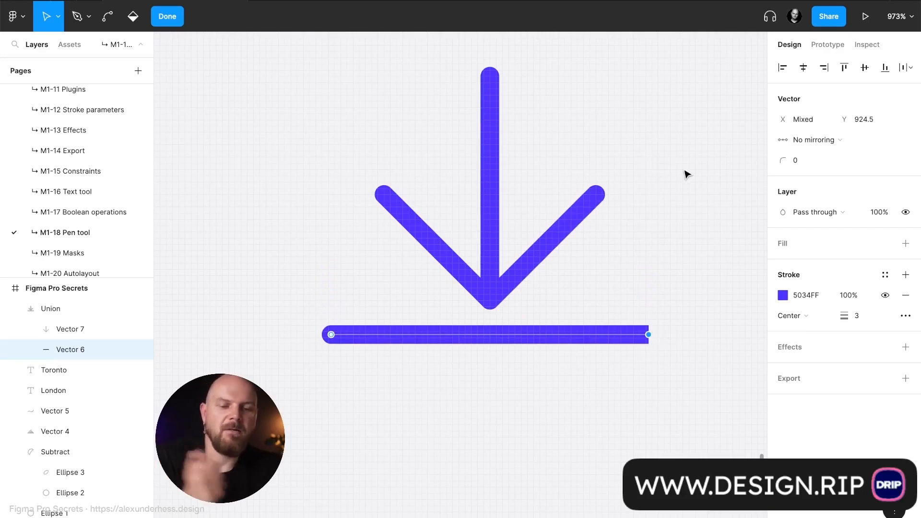
pyautogui.click(330, 335)
pyautogui.moveTo(331, 334)
pyautogui.mouseDown()
pyautogui.moveTo(333, 273)
pyautogui.moveTo(331, 335)
pyautogui.mouseUp()
pyautogui.press('Escape')
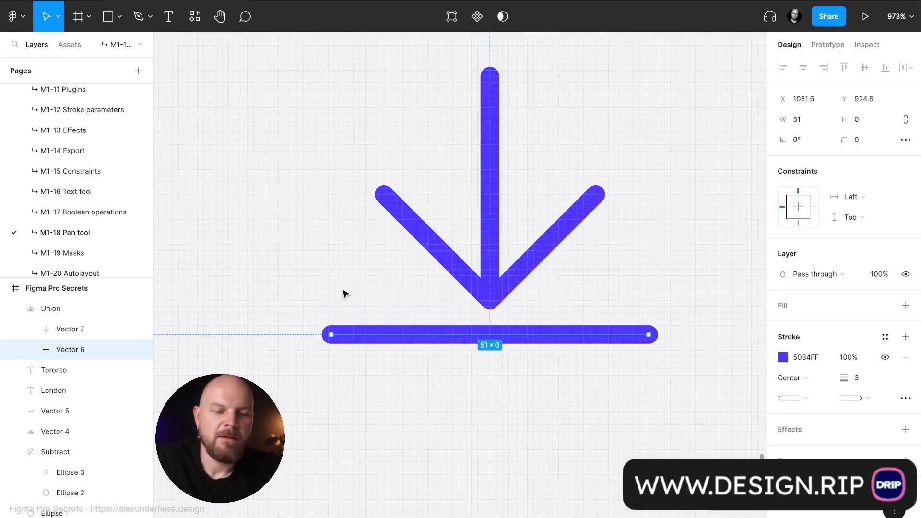
pyautogui.press('Escape')
pyautogui.scroll(-5, 510, 364)
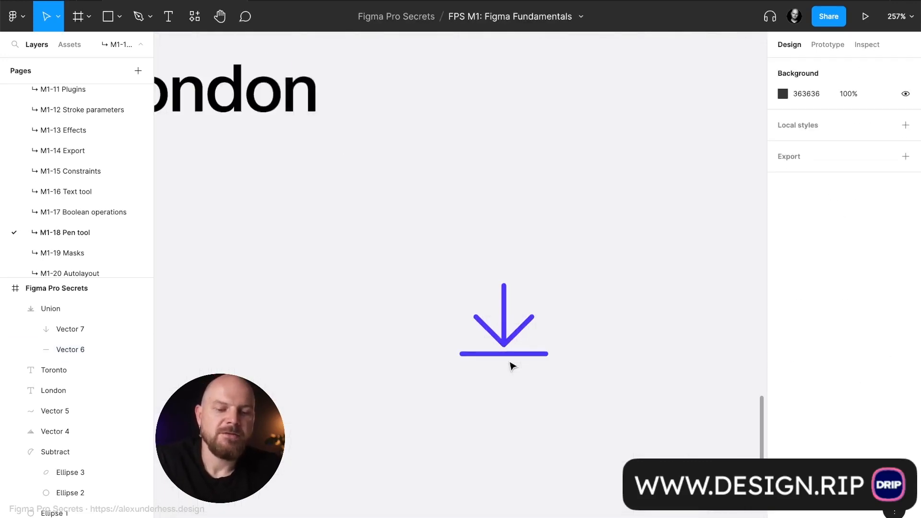
# Examine the edited arrow icon by itself and in relation to the rest of the frame
pyautogui.scroll(-5, 510, 364)
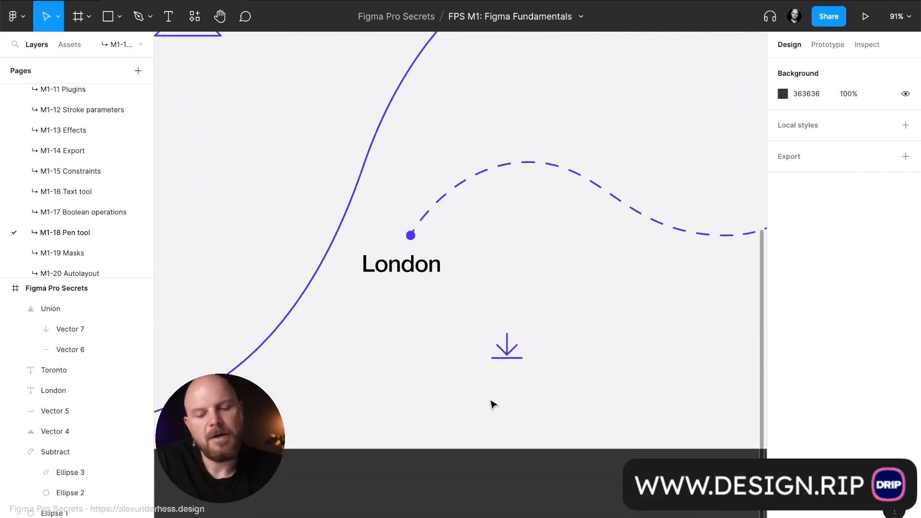
pyautogui.click(508, 349)
pyautogui.click(584, 326)
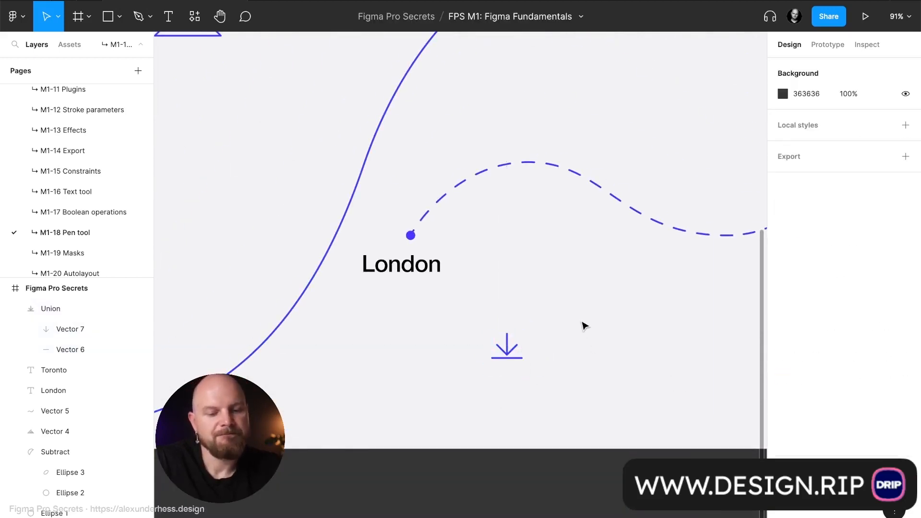
pyautogui.scroll(-5, 581, 323)
pyautogui.scroll(2, 582, 322)
pyautogui.scroll(6, 542, 373)
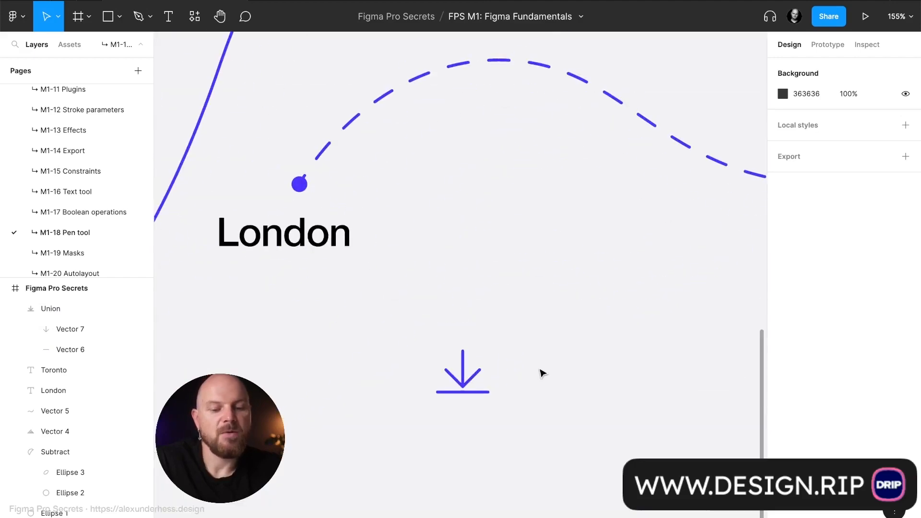
pyautogui.click(453, 391)
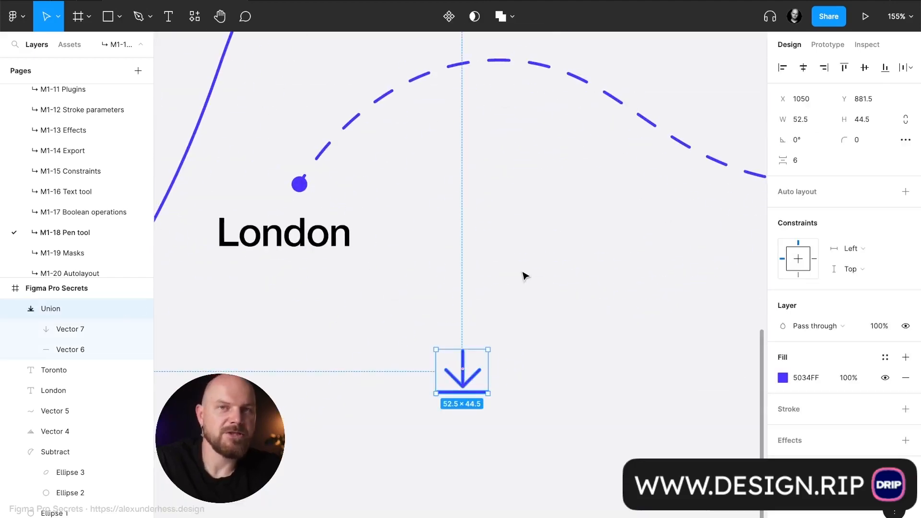
pyautogui.scroll(-8, 525, 275)
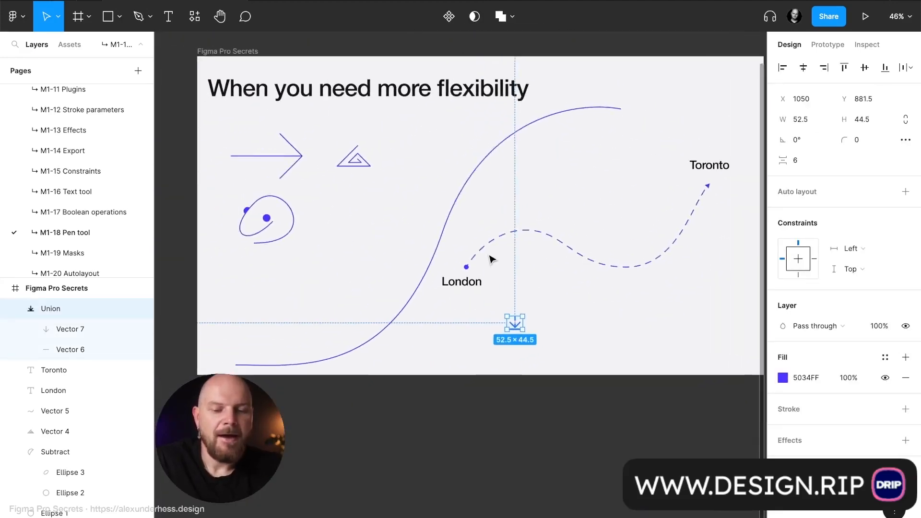
# Draw an open triangular spiral about 74.5 × 42.5 with the Pen tool below the existing one, using six straight segments winding inward
pyautogui.scroll(8, 360, 161)
pyautogui.click(407, 189)
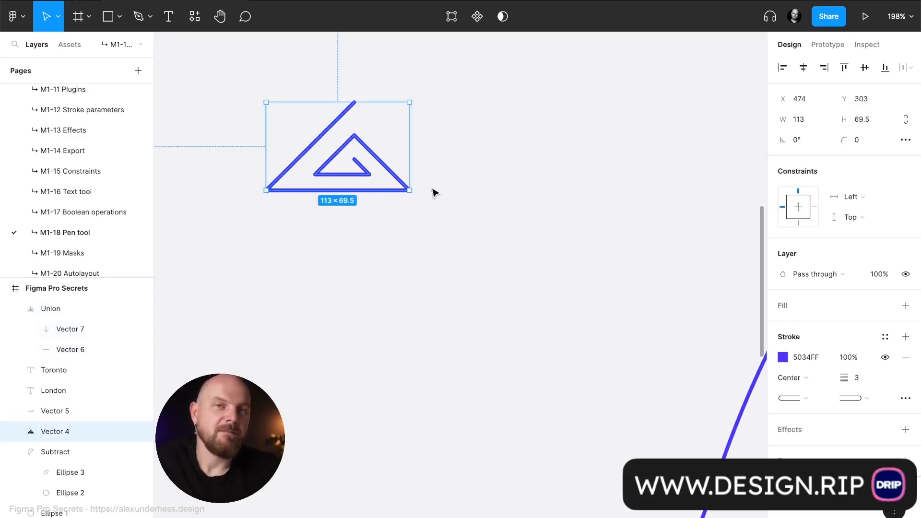
pyautogui.hscroll(-2, 350, 270)
pyautogui.scroll(-1, 349, 269)
pyautogui.press('p')
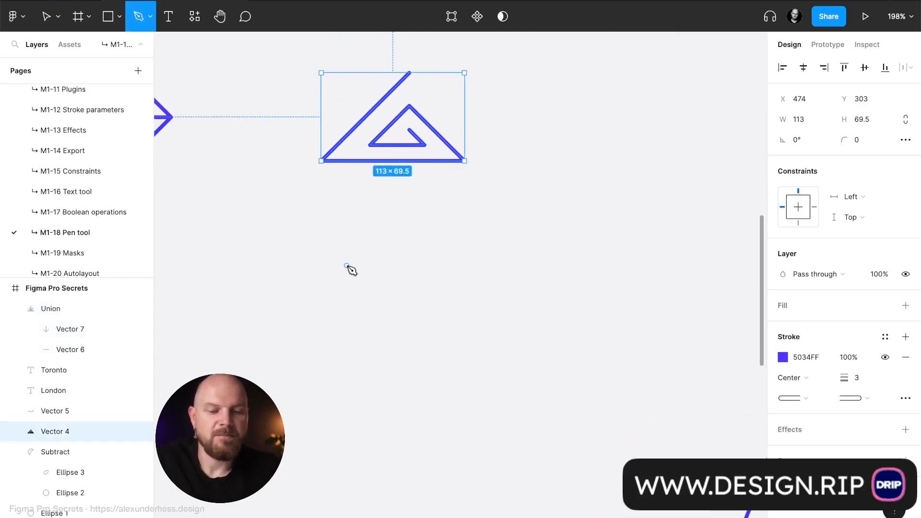
pyautogui.click(421, 226)
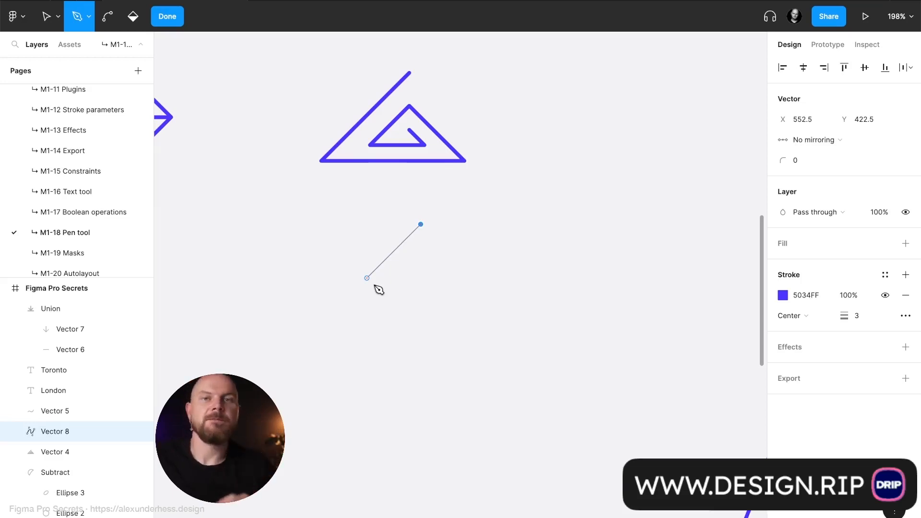
pyautogui.click(366, 278)
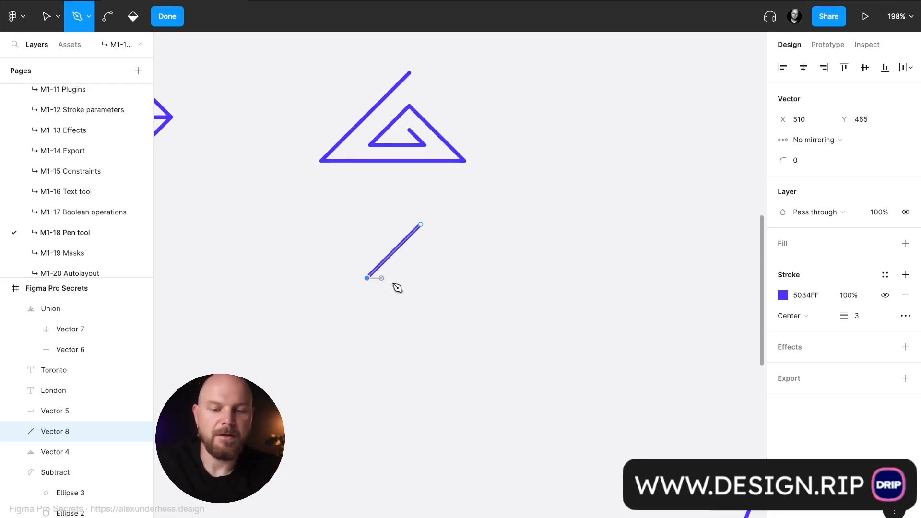
pyautogui.click(461, 278)
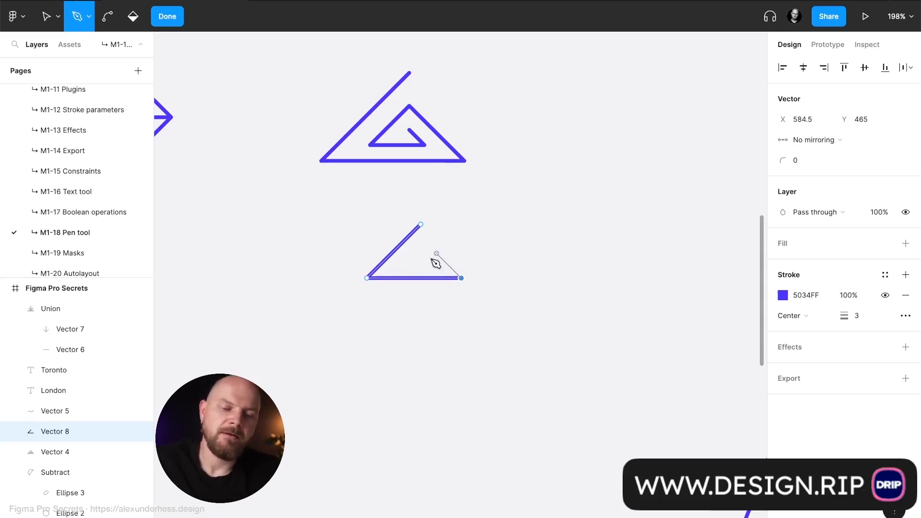
pyautogui.click(423, 240)
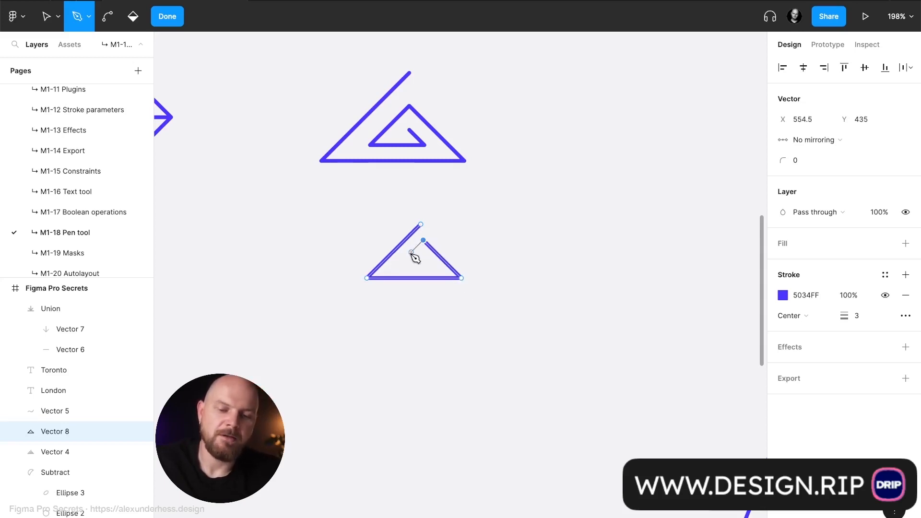
pyautogui.click(396, 268)
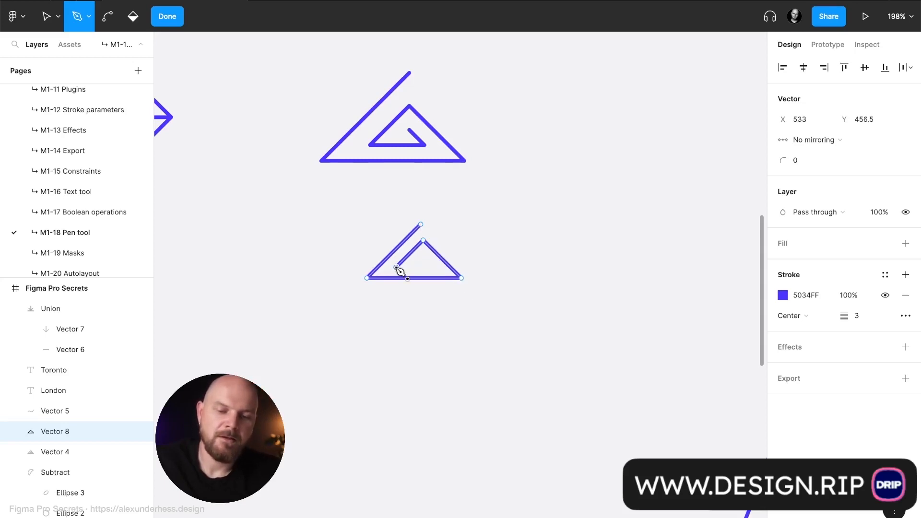
pyautogui.click(433, 267)
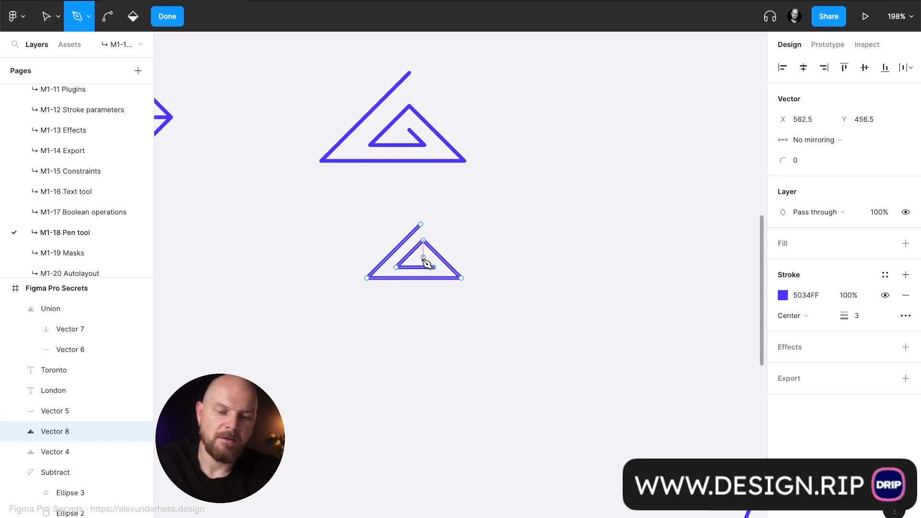
pyautogui.click(420, 255)
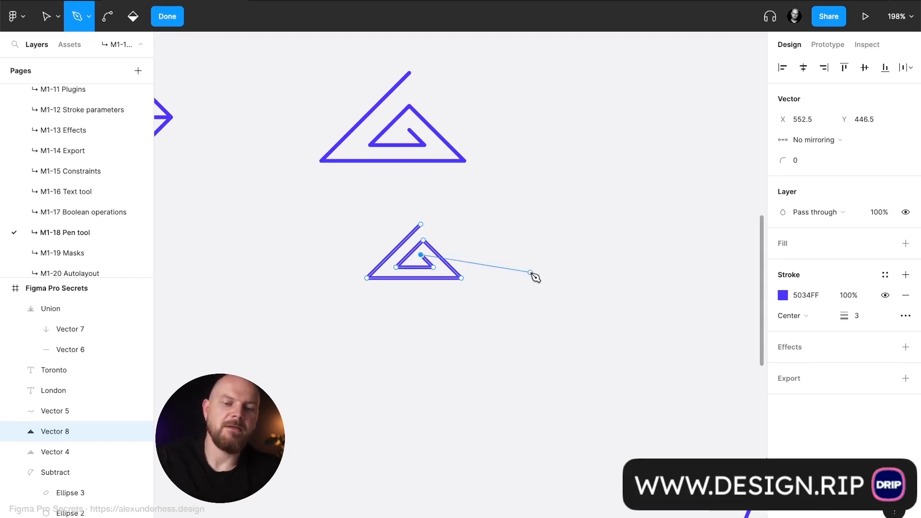
pyautogui.press('Escape')
pyautogui.press('Escape')
pyautogui.scroll(-5, 451, 317)
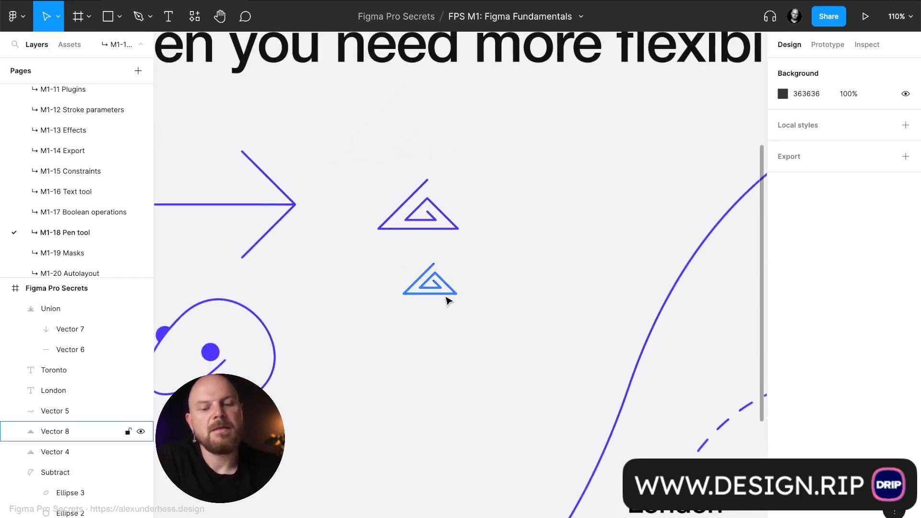
# Round the corners of the new smaller triangular spiral with a corner radius of 20
pyautogui.click(446, 296)
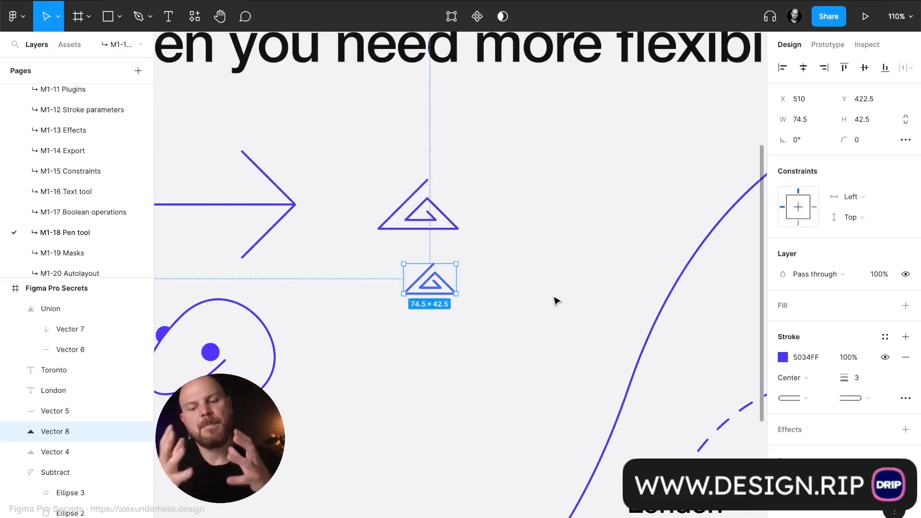
pyautogui.scroll(5, 542, 286)
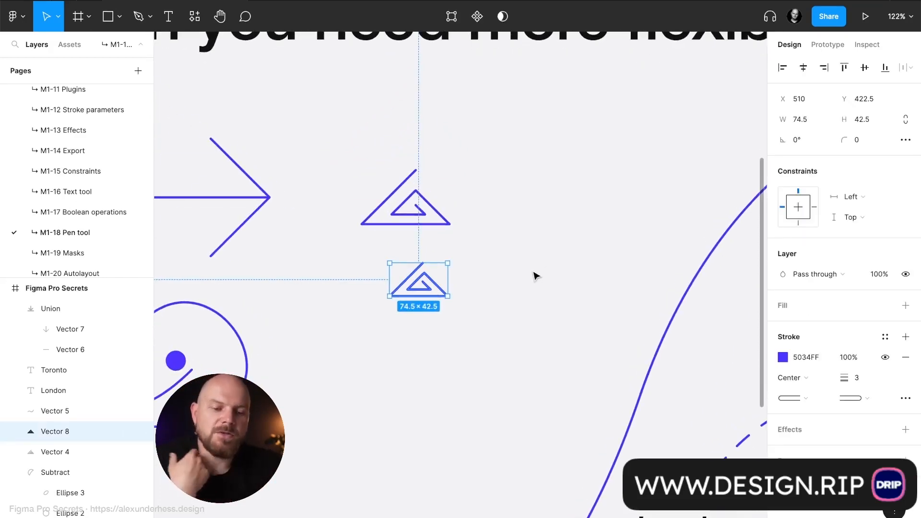
pyautogui.hscroll(-2, 450, 282)
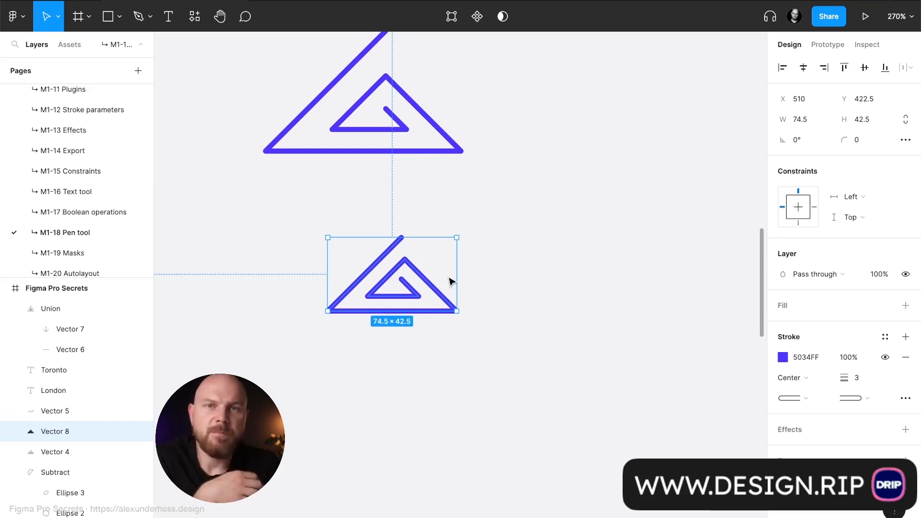
pyautogui.scroll(5, 406, 237)
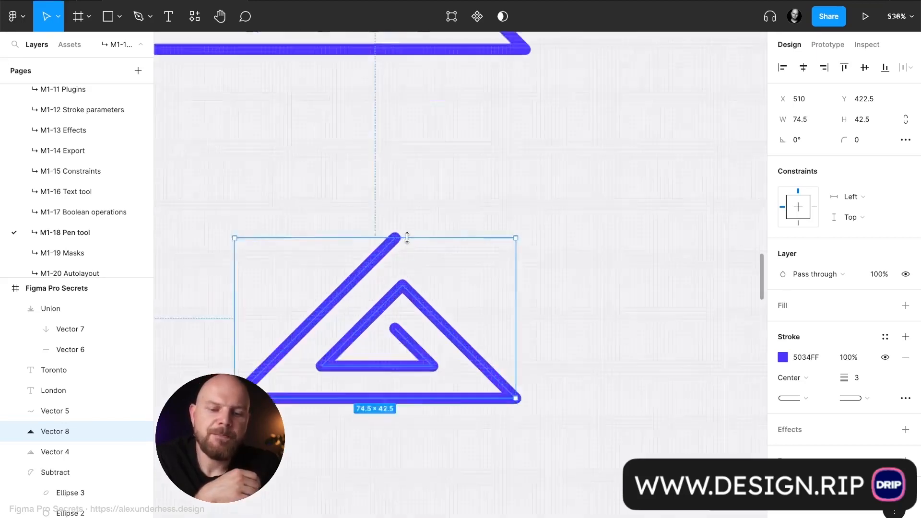
pyautogui.scroll(-3, 209, 423)
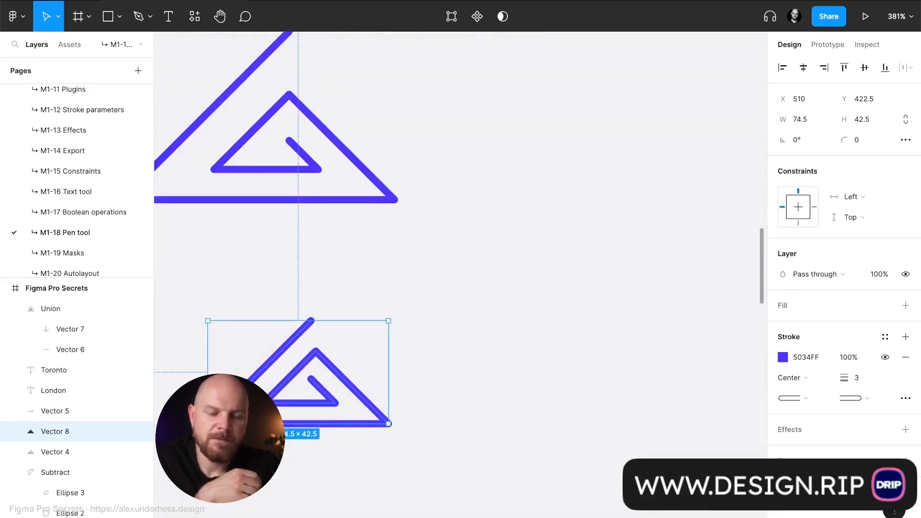
pyautogui.hscroll(-2, 209, 423)
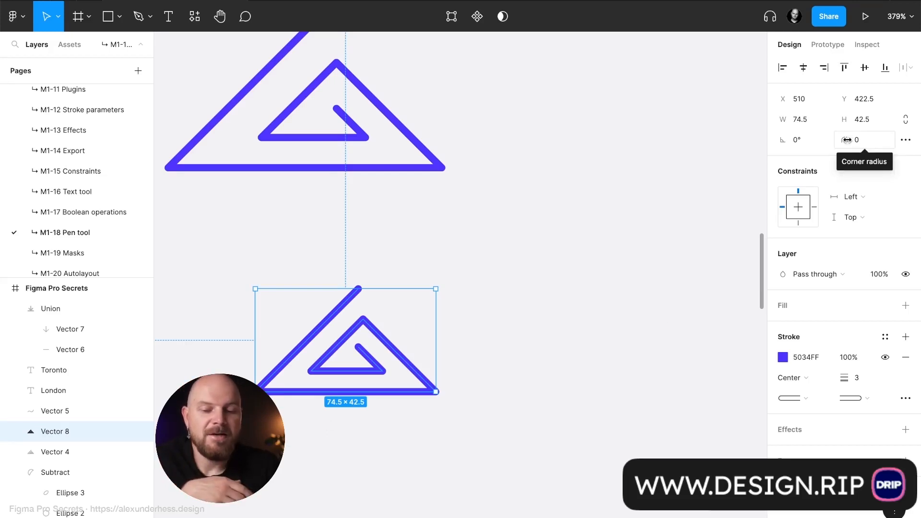
pyautogui.moveTo(847, 140); pyautogui.dragTo(870, 139)
pyautogui.moveTo(886, 138); pyautogui.dragTo(124, 133)
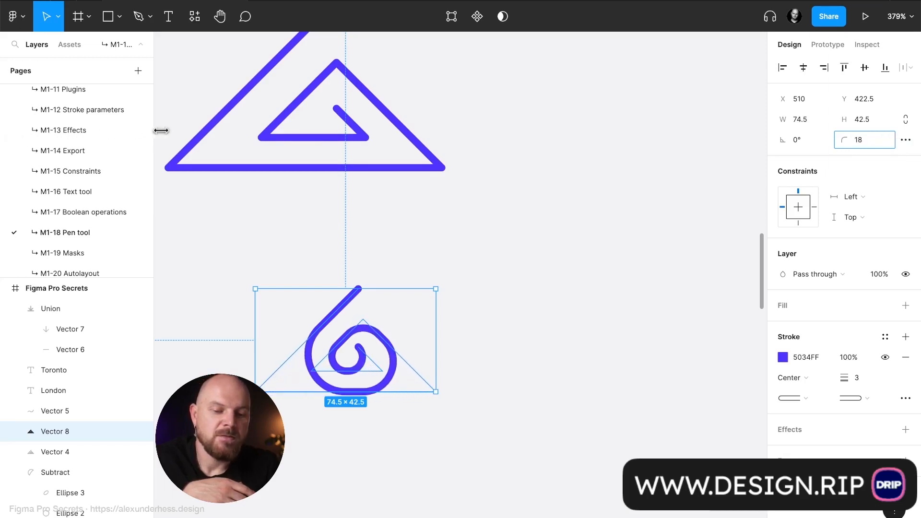
pyautogui.click(599, 274)
pyautogui.keyDown('ctrl'); pyautogui.scroll(-10, 600, 275); pyautogui.keyUp('ctrl')
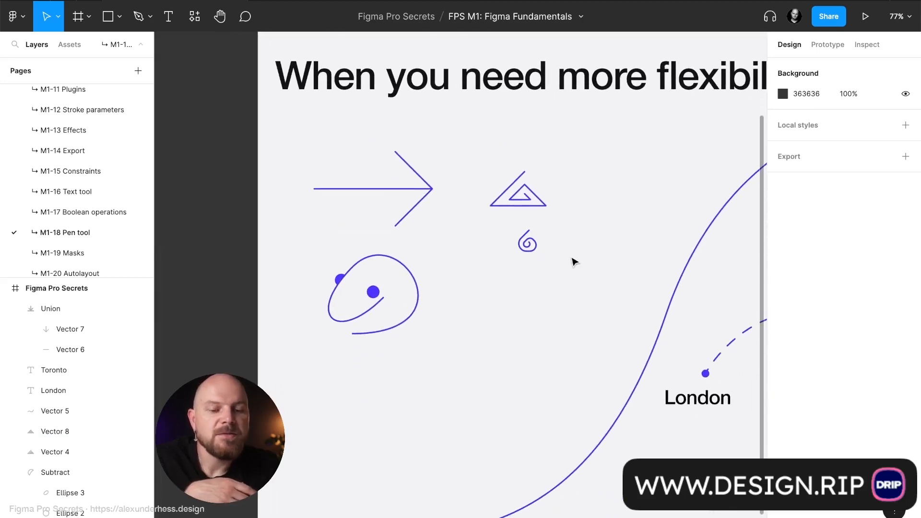
# Open the rounded spiral's path for point editing
pyautogui.keyDown('ctrl'); pyautogui.scroll(5, 571, 261); pyautogui.keyUp('ctrl')
pyautogui.click(477, 232)
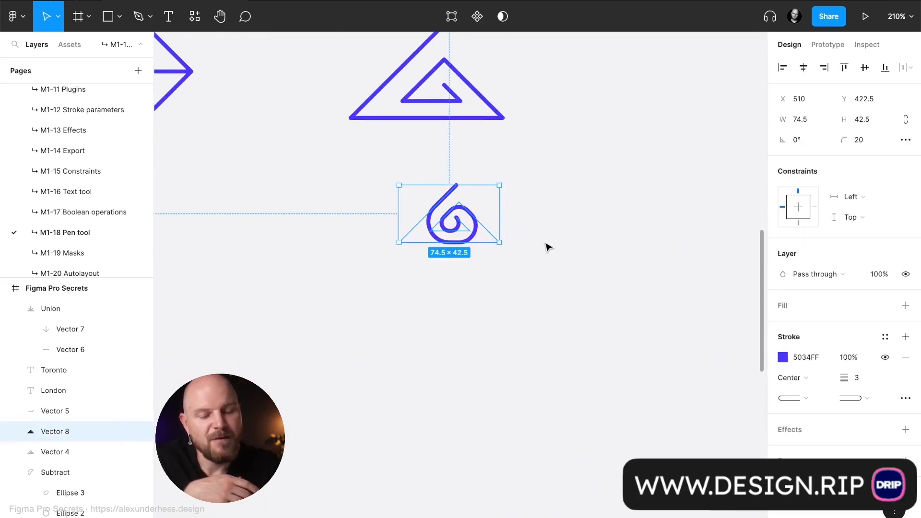
pyautogui.keyDown('ctrl'); pyautogui.scroll(5, 464, 238); pyautogui.keyUp('ctrl')
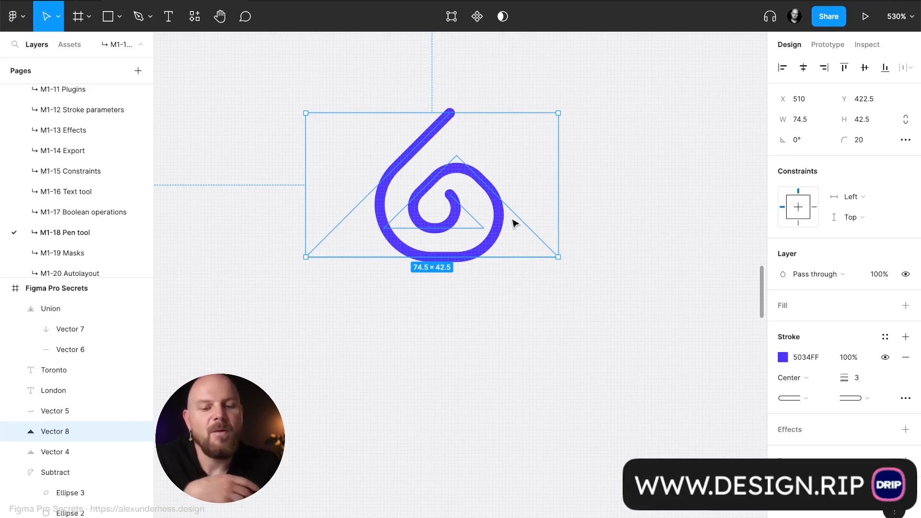
pyautogui.keyDown('ctrl'); pyautogui.scroll(2, 512, 221); pyautogui.keyUp('ctrl')
pyautogui.keyDown('ctrl'); pyautogui.scroll(4, 512, 221); pyautogui.keyUp('ctrl')
pyautogui.doubleClick(475, 214)
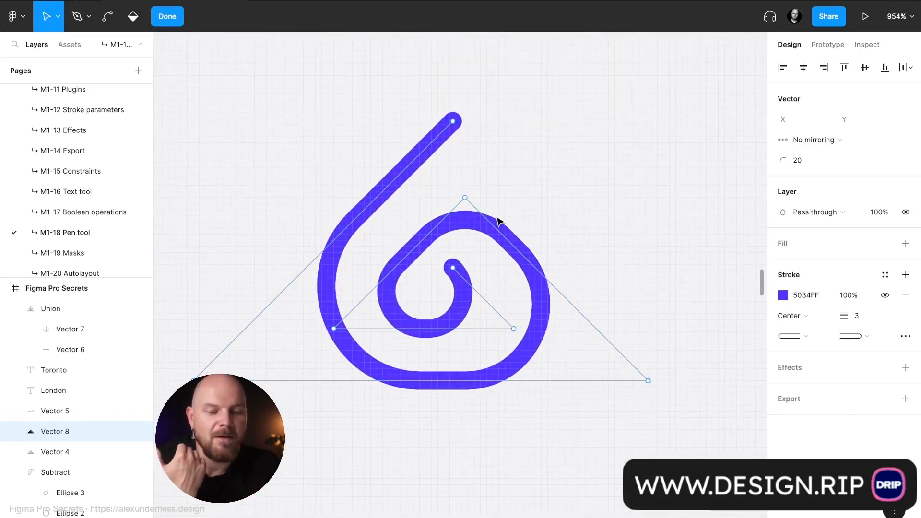
# Move the spiral's inner apex point and outer lower-right corner point 4 px left together, and finish editing the path
pyautogui.click(465, 198)
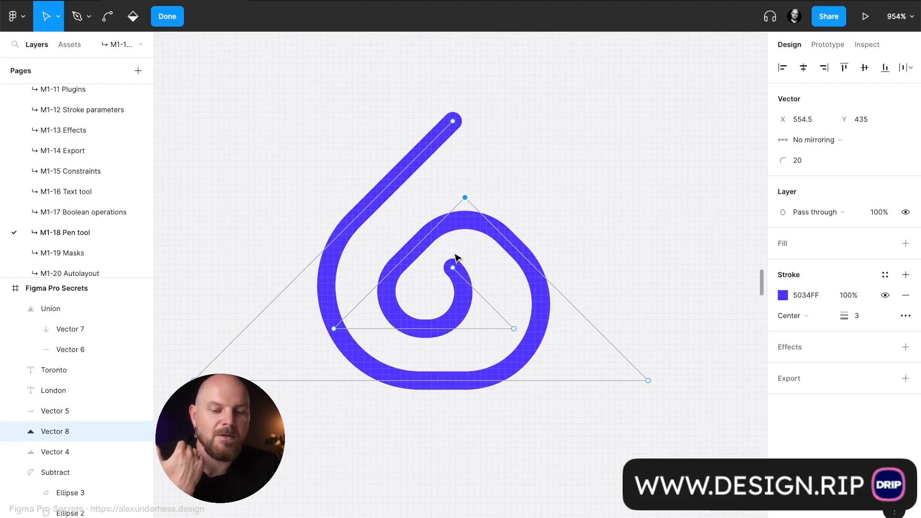
pyautogui.press('Left')
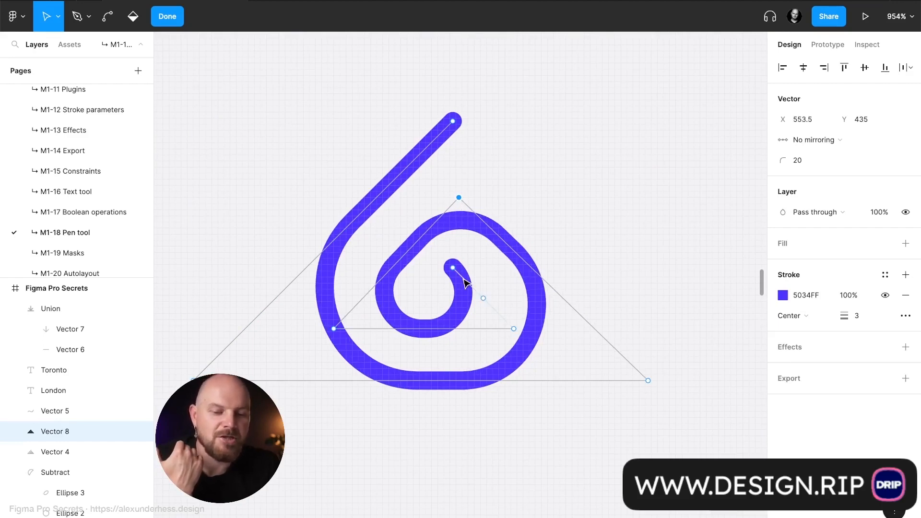
pyautogui.press('Right')
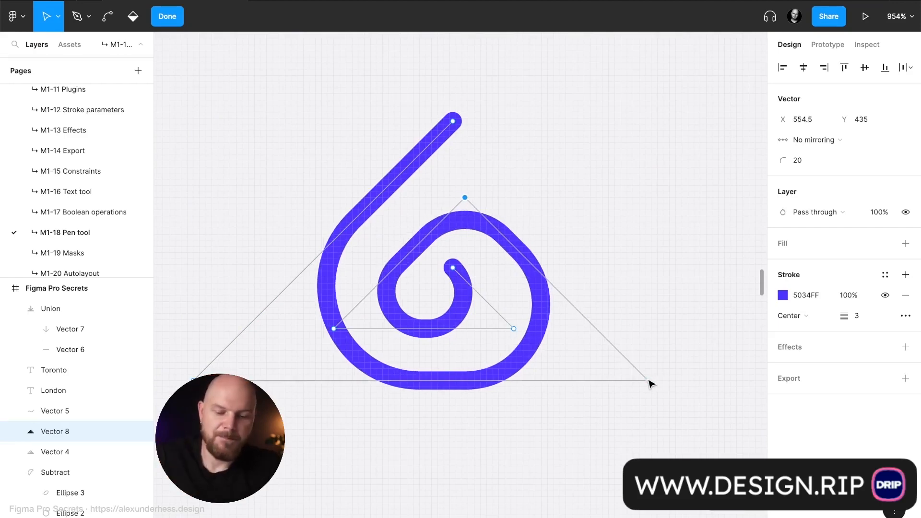
pyautogui.keyDown('shift'); pyautogui.click(649, 380); pyautogui.keyUp('shift')
pyautogui.press('Left')
pyautogui.press('Left')
pyautogui.press('Left')
pyautogui.press('Left')
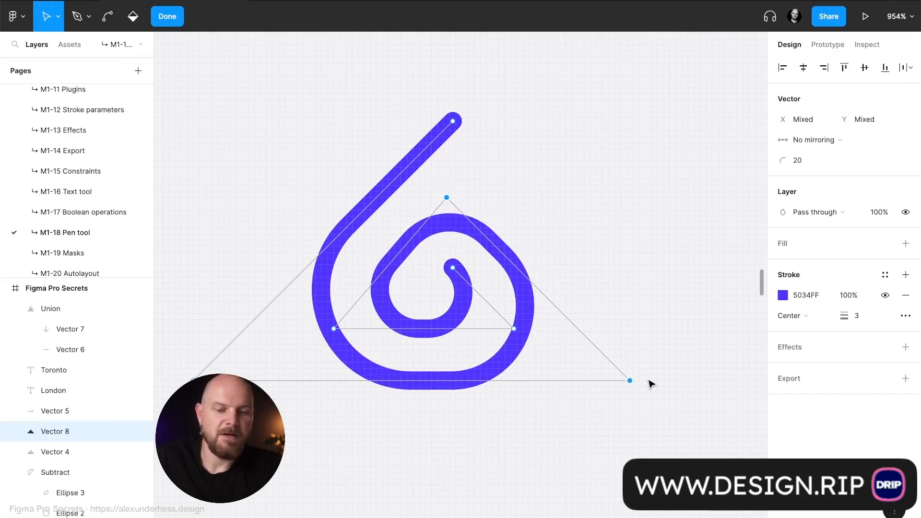
pyautogui.press('Left')
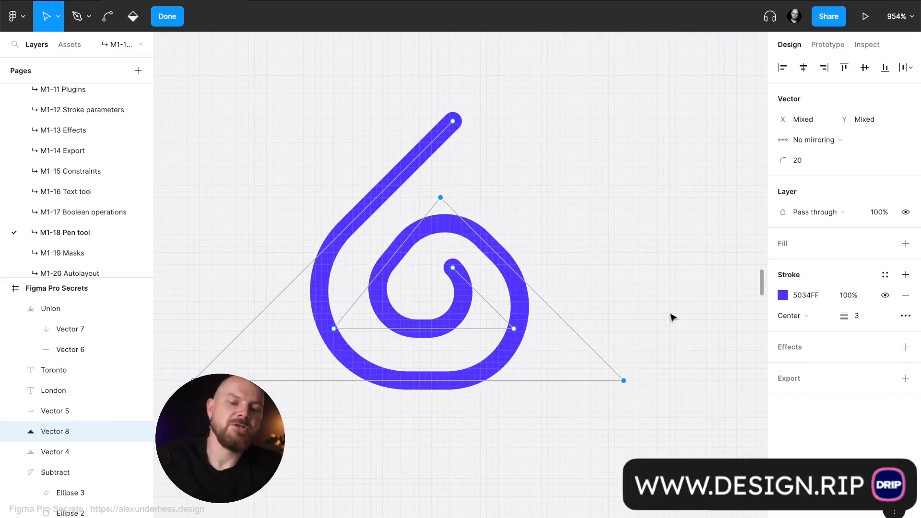
pyautogui.press('Escape')
pyautogui.press('Escape')
pyautogui.keyDown('ctrl'); pyautogui.scroll(-5, 606, 243); pyautogui.keyUp('ctrl')
pyautogui.keyDown('ctrl'); pyautogui.scroll(-5, 604, 243); pyautogui.keyUp('ctrl')
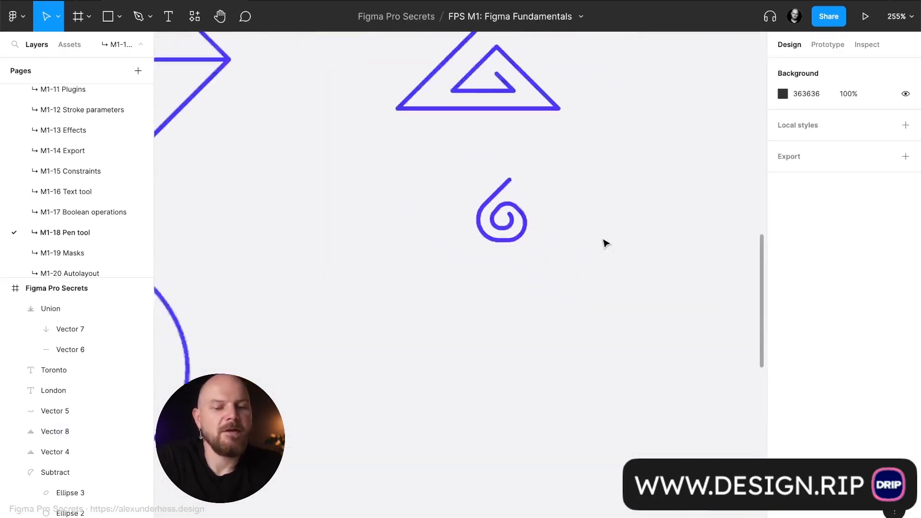
# Reopen the rounded spiral for point editing and move its inner lower-left corner point 2 px left to X 531
pyautogui.keyDown('ctrl'); pyautogui.scroll(10, 561, 237); pyautogui.keyUp('ctrl')
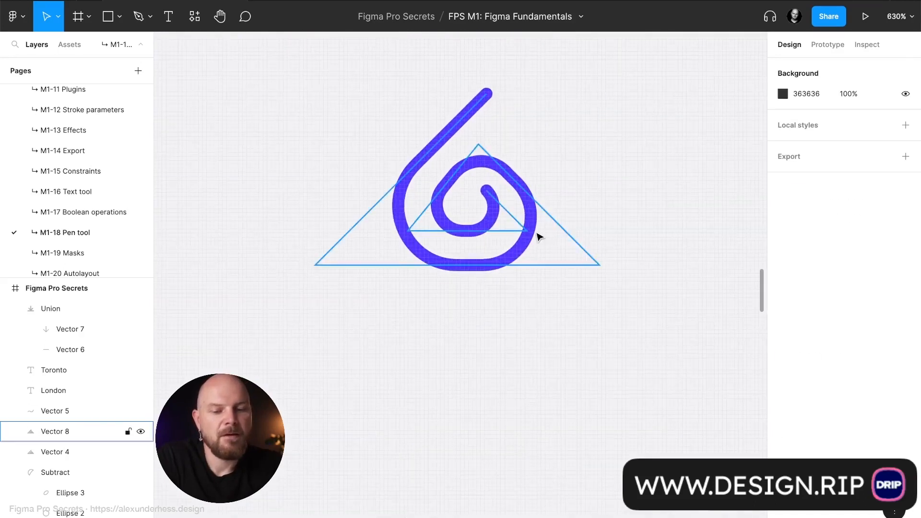
pyautogui.doubleClick(539, 236)
pyautogui.keyDown('ctrl'); pyautogui.scroll(8, 539, 236); pyautogui.keyUp('ctrl')
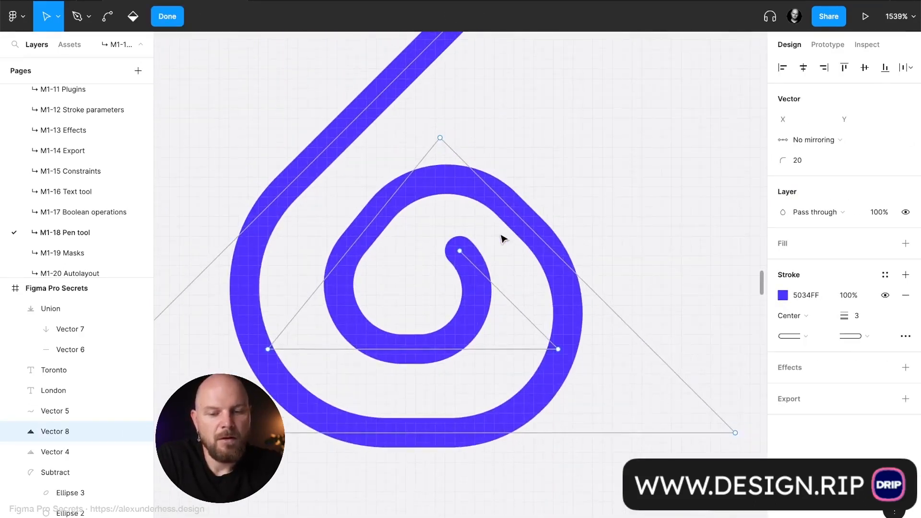
pyautogui.click(268, 349)
pyautogui.press('Left')
pyautogui.press('Left')
pyautogui.press('Left')
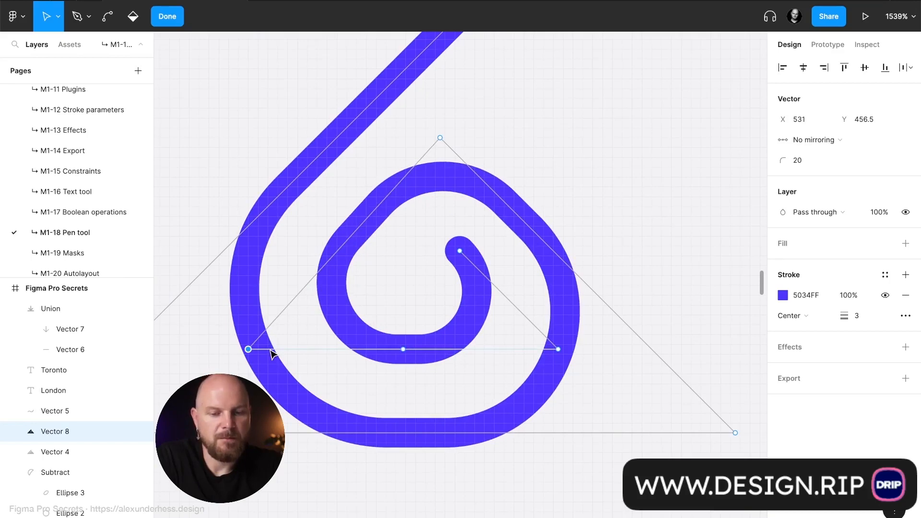
# Move the spiral's innermost end point 2 px right of its original position and finish editing the path
pyautogui.click(461, 250)
pyautogui.press('Left')
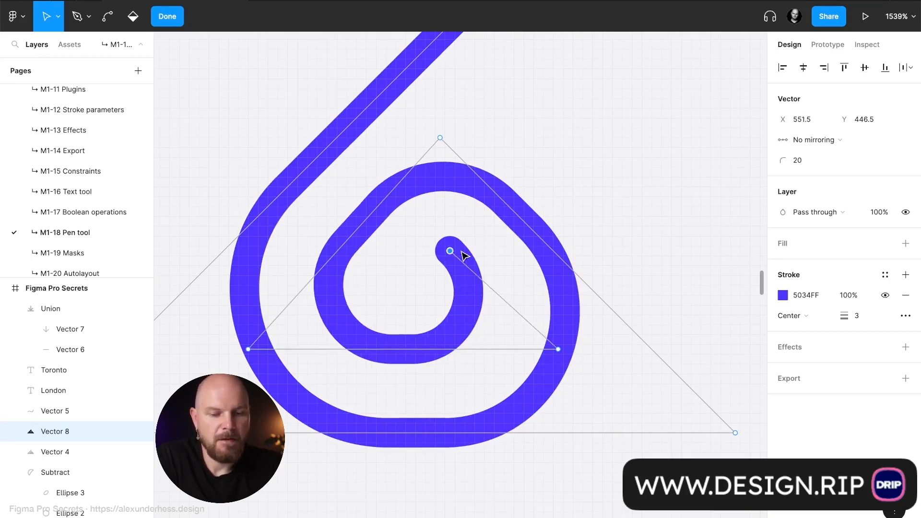
pyautogui.press('Left')
pyautogui.press('Right')
pyautogui.press('Right')
pyautogui.press('Right')
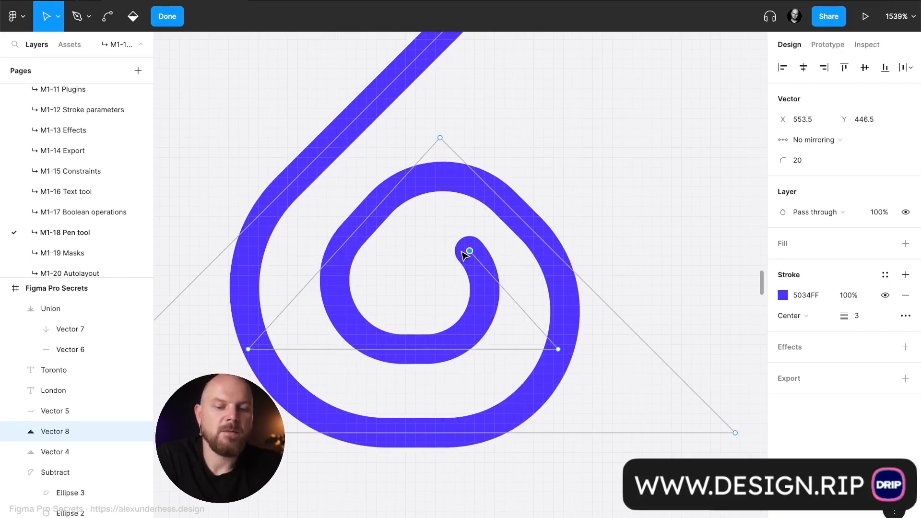
pyautogui.press('Right')
pyautogui.doubleClick(586, 173)
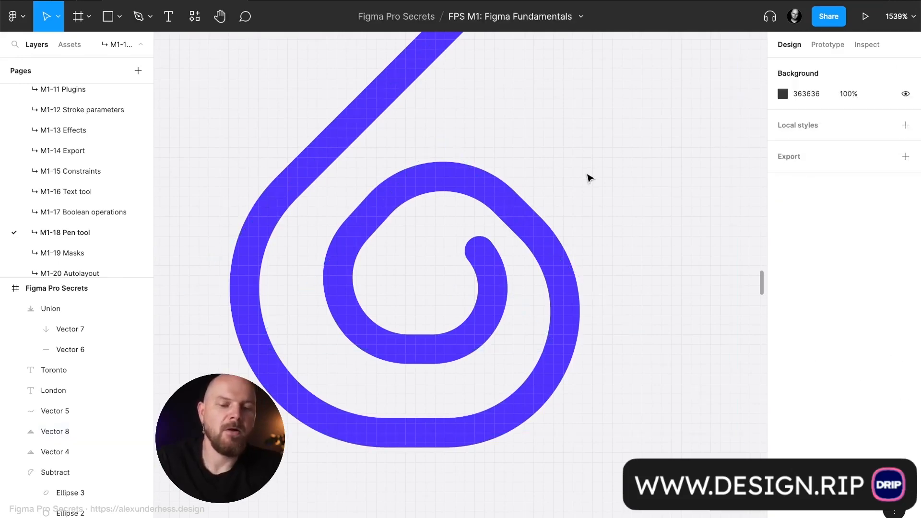
pyautogui.scroll(-6, 587, 173)
pyautogui.hscroll(3, 575, 173)
pyautogui.scroll(2, 576, 173)
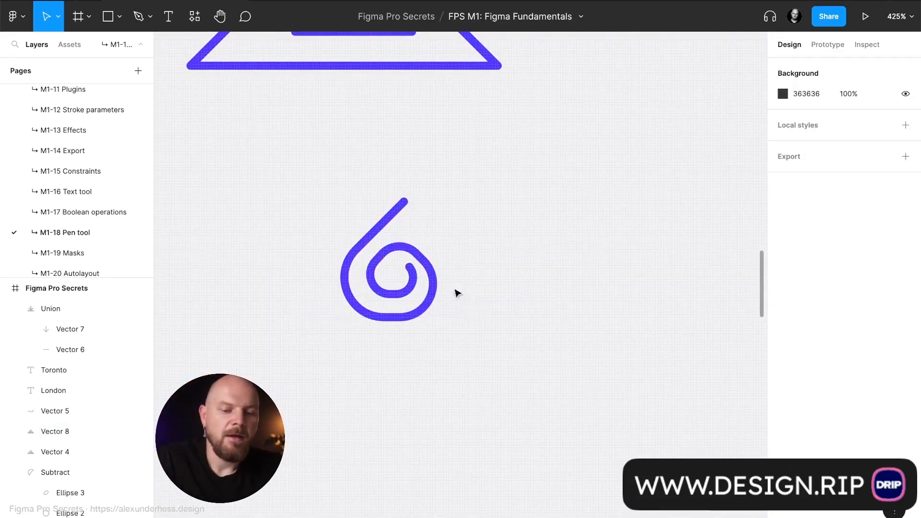
pyautogui.scroll(-5, 538, 306)
pyautogui.scroll(4, 526, 339)
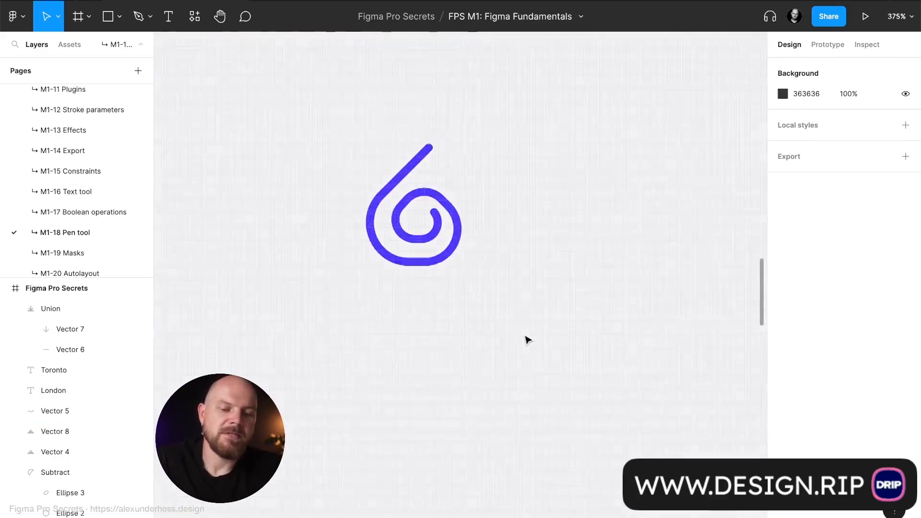
# Select the rounded spiral and set its corner radius to 13
pyautogui.scroll(5, 457, 206)
pyautogui.scroll(3, 447, 197)
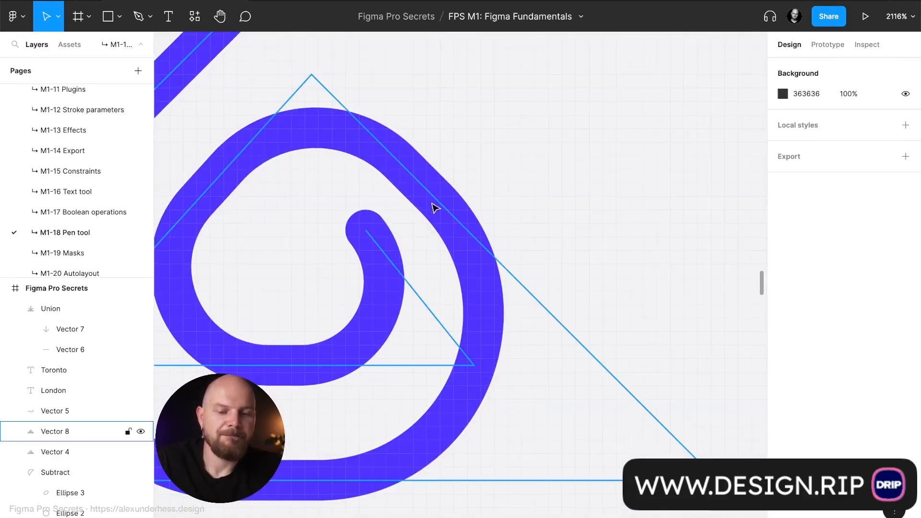
pyautogui.scroll(3, 443, 206)
pyautogui.scroll(-2, 445, 216)
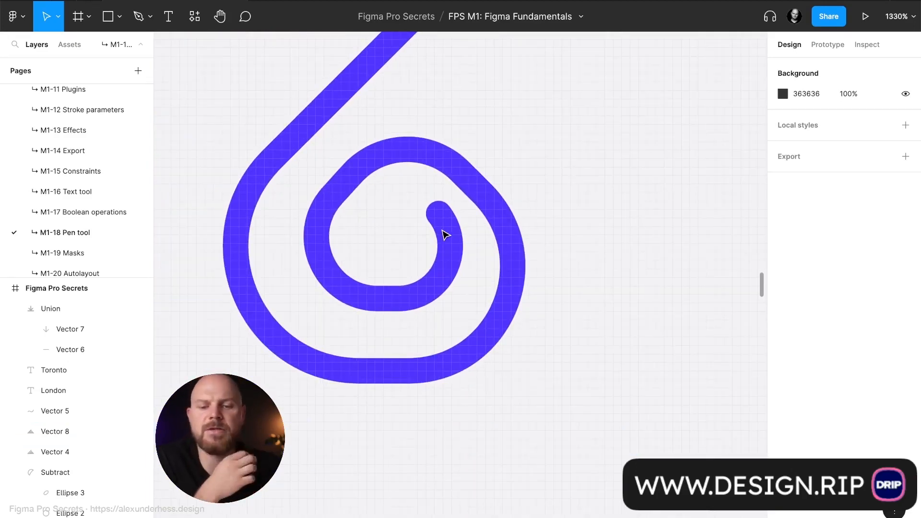
pyautogui.click(456, 232)
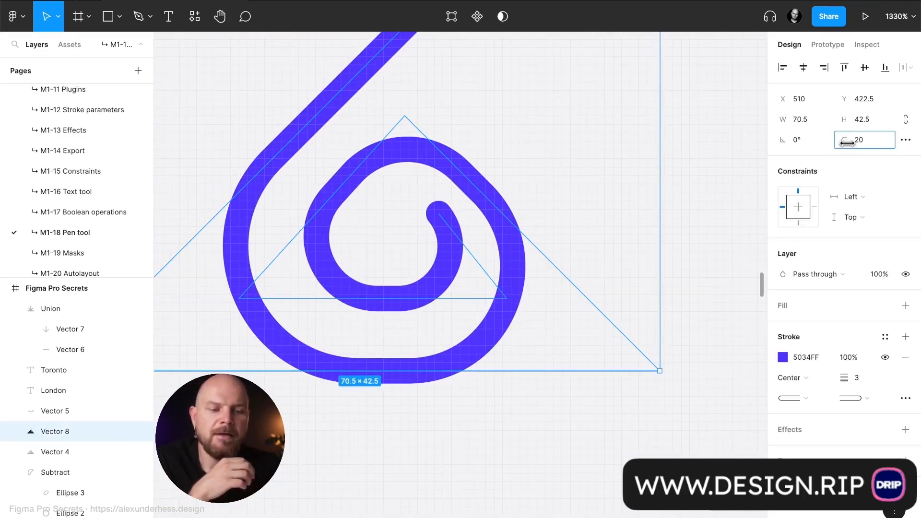
pyautogui.moveTo(846, 142); pyautogui.dragTo(753, 180)
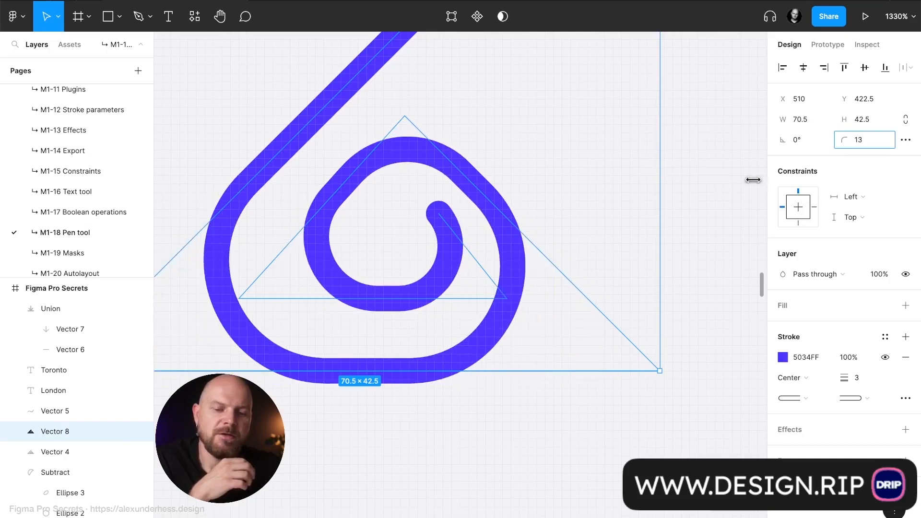
# Examine the slide's shapes and the dashed curve running from London to Toronto
pyautogui.scroll(-8, 677, 174)
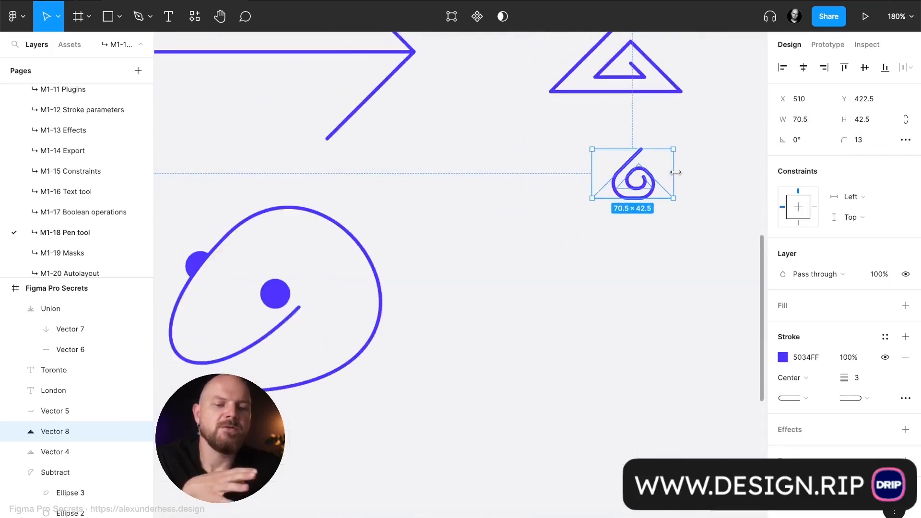
pyautogui.scroll(-3, 676, 173)
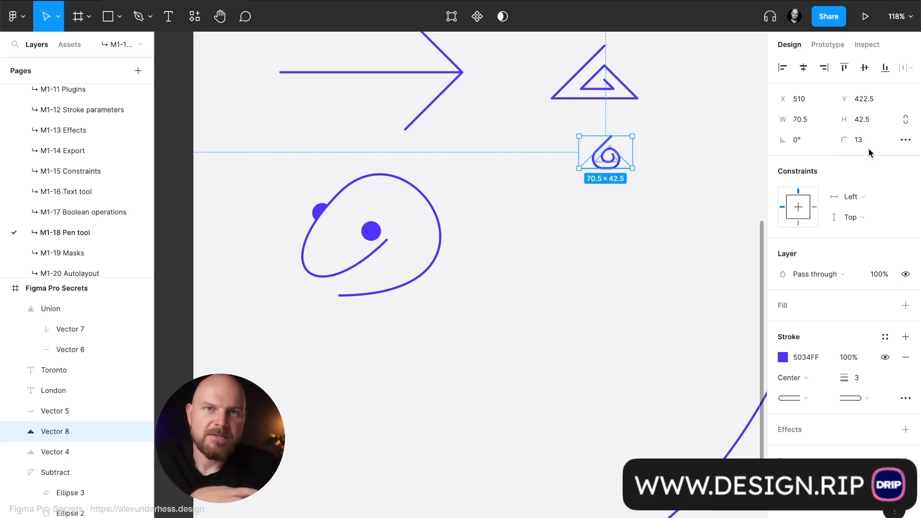
pyautogui.hscroll(2, 665, 153)
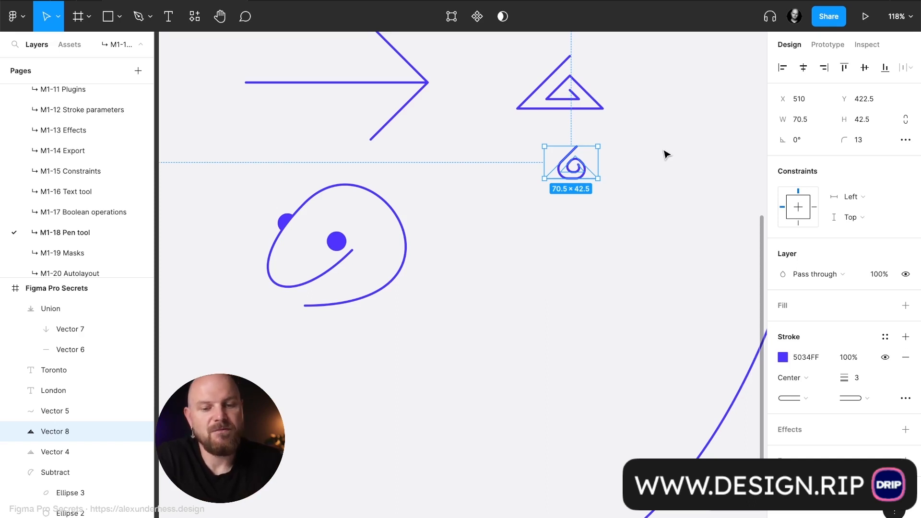
pyautogui.scroll(2, 666, 153)
pyautogui.hscroll(2, 666, 153)
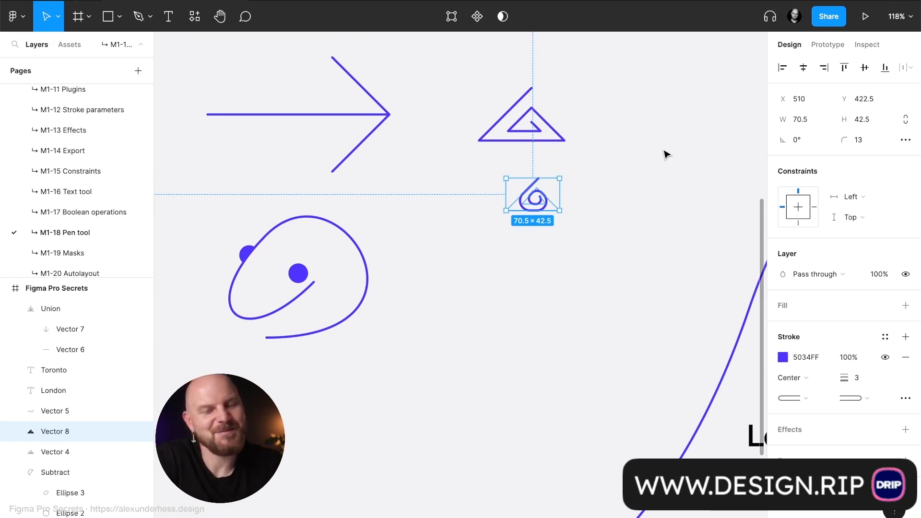
pyautogui.click(459, 254)
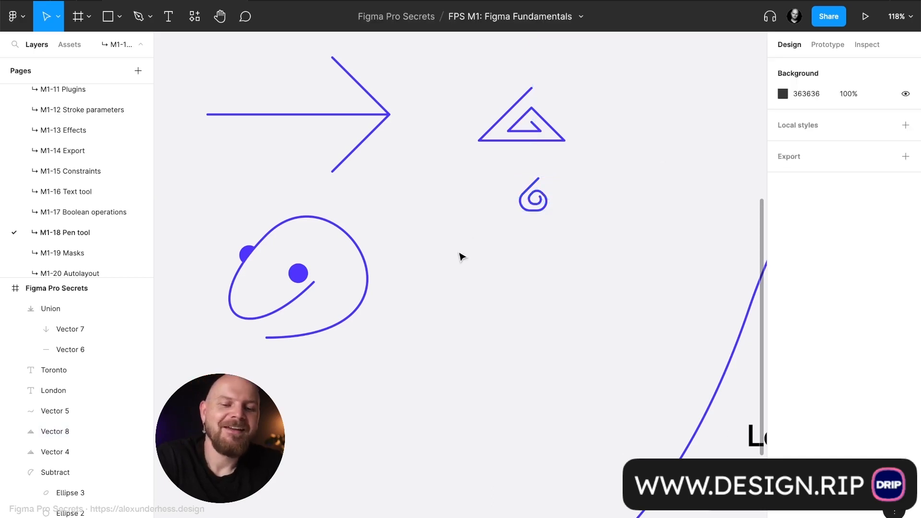
pyautogui.scroll(-3, 453, 269)
pyautogui.hscroll(1, 453, 269)
pyautogui.scroll(-5, 426, 263)
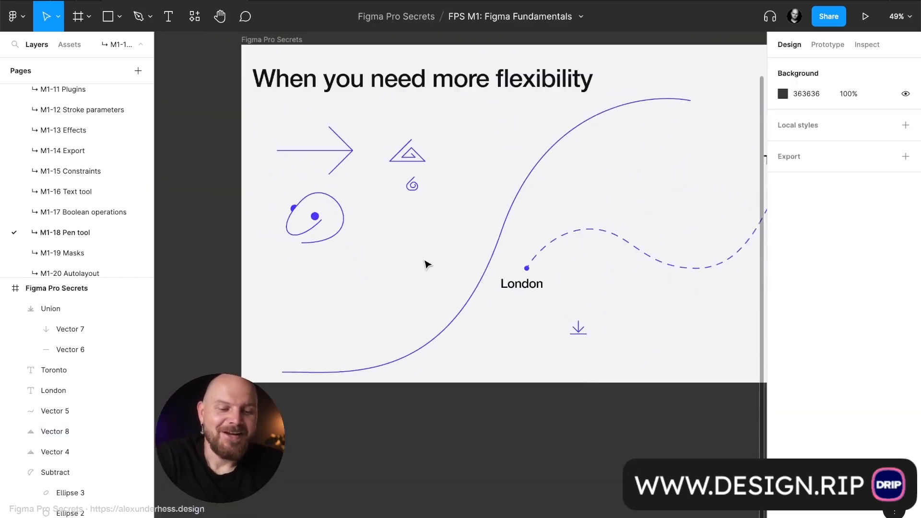
pyautogui.click(560, 296)
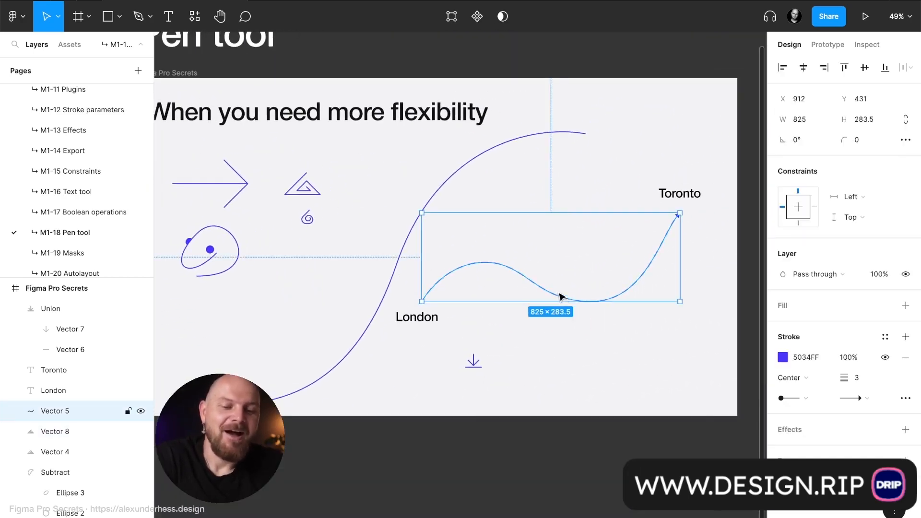
pyautogui.click(553, 182)
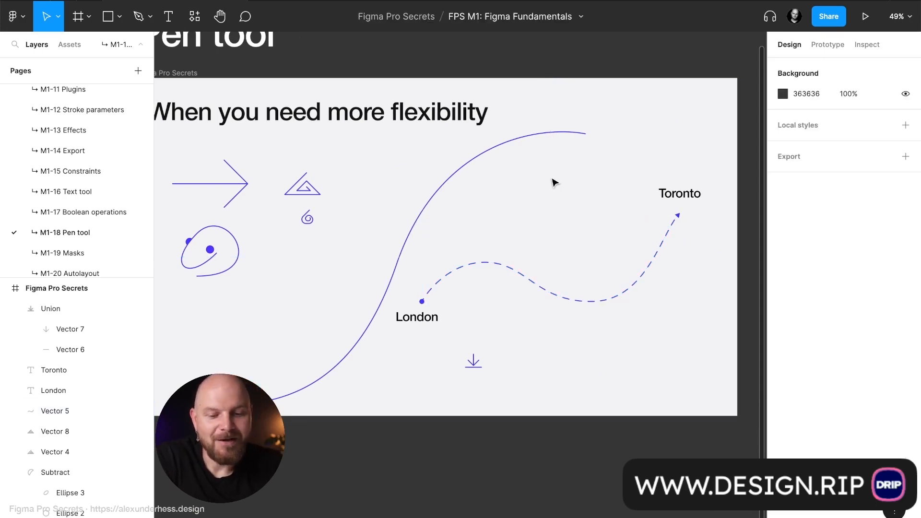
# Draw an open wavy four-point curve with the Pen tool above the dashed route, about 773 by 296 px, and finish the path
pyautogui.press('p')
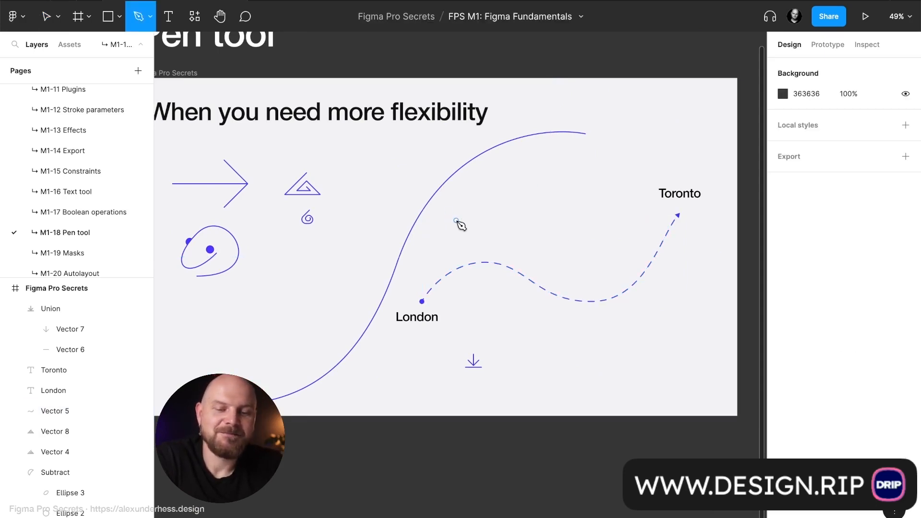
pyautogui.scroll(4, 458, 223)
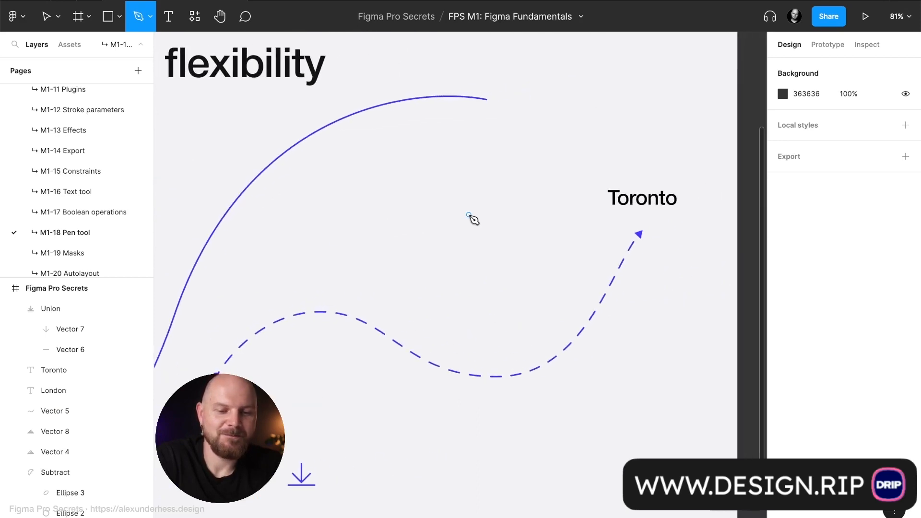
pyautogui.click(278, 222)
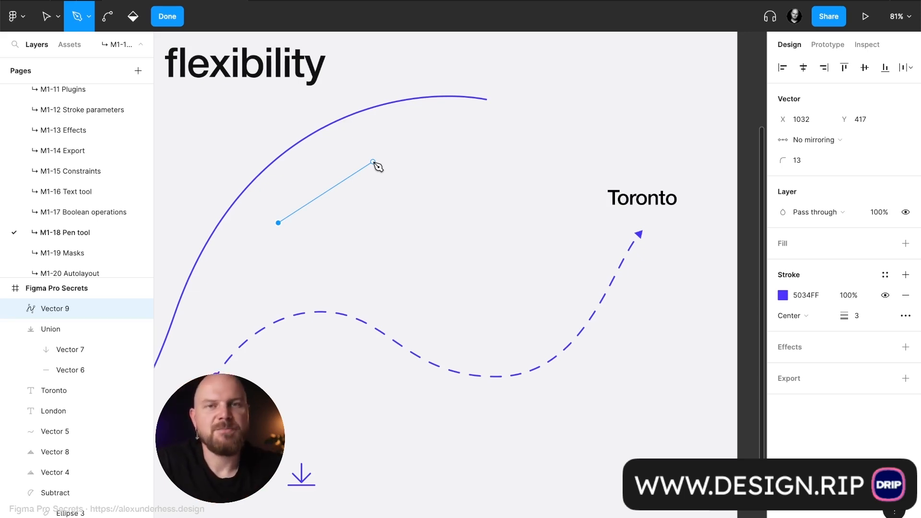
pyautogui.moveTo(378, 166); pyautogui.dragTo(451, 171)
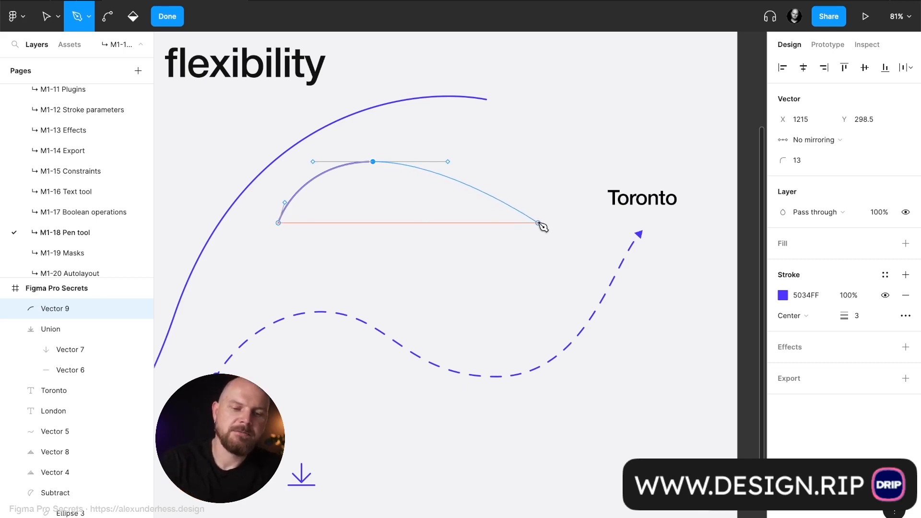
pyautogui.click(538, 223)
pyautogui.moveTo(542, 227); pyautogui.dragTo(622, 219)
pyautogui.moveTo(629, 216); pyautogui.dragTo(635, 222)
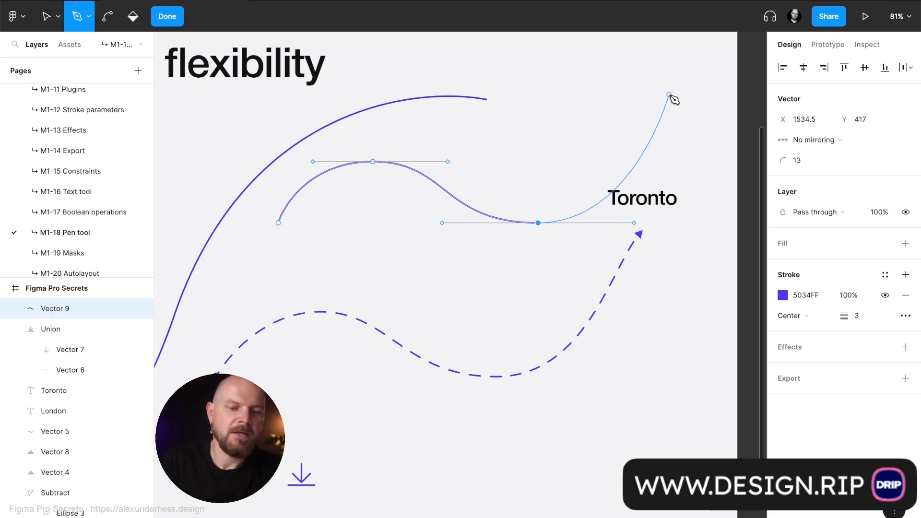
pyautogui.click(678, 70)
pyautogui.moveTo(679, 72); pyautogui.dragTo(722, 199)
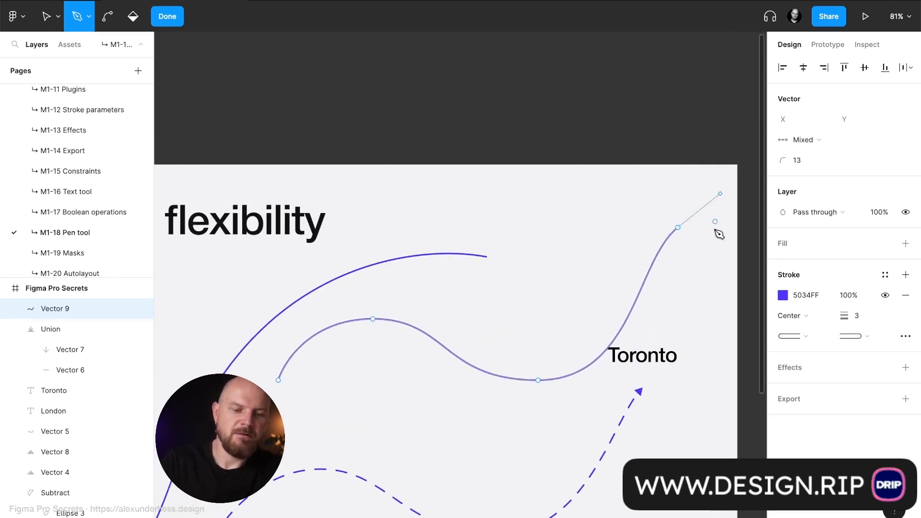
pyautogui.press('Escape')
pyautogui.scroll(-5, 705, 268)
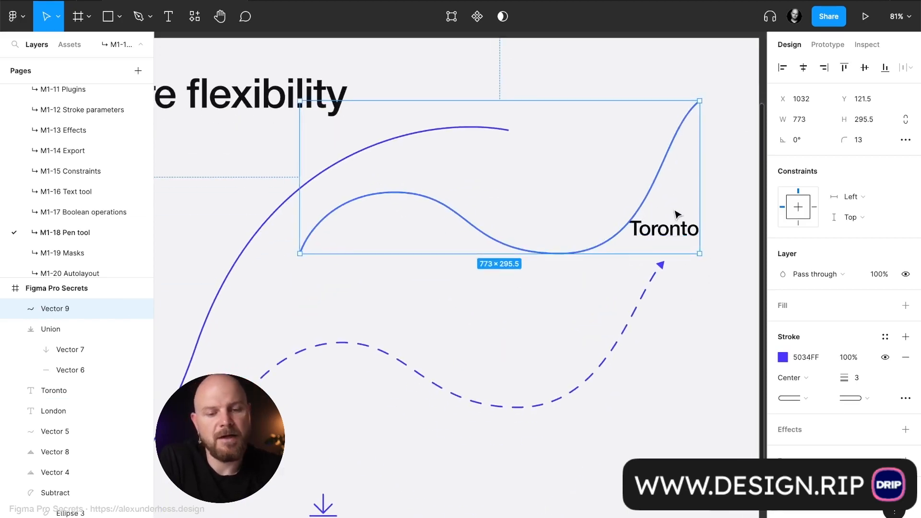
# Give the new wavy curve a Circle arrow at its start and a Triangle arrow at its end
pyautogui.click(805, 400)
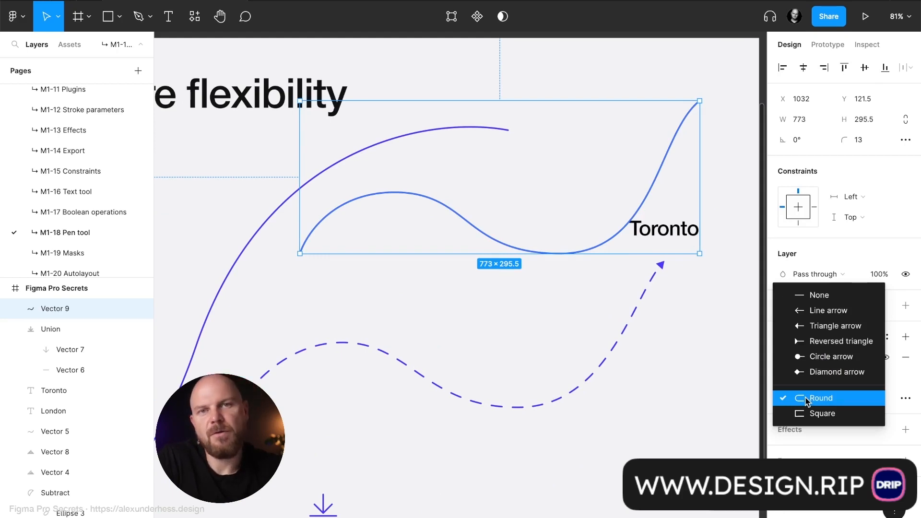
pyautogui.click(823, 356)
pyautogui.click(852, 404)
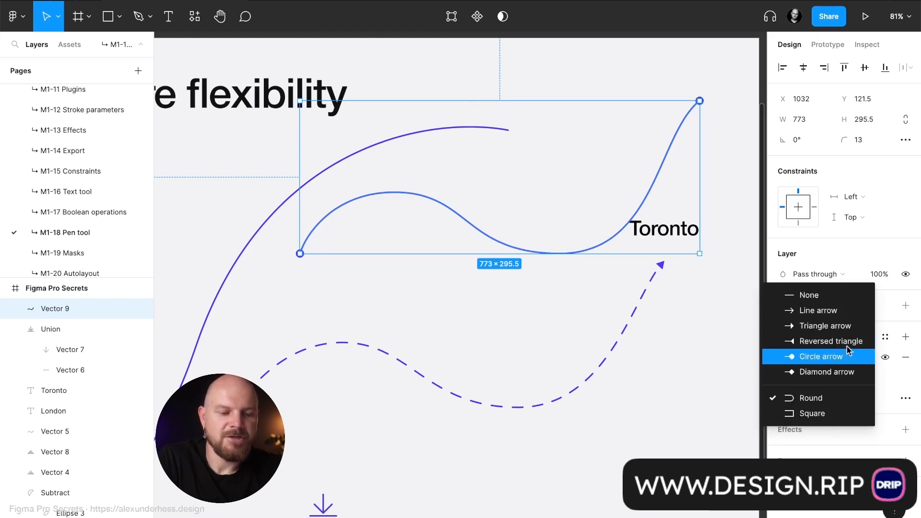
pyautogui.click(847, 328)
# Make the wavy curve's stroke dashed with a dash length of 10, and move the curve to X 938, Y 126
pyautogui.click(905, 399)
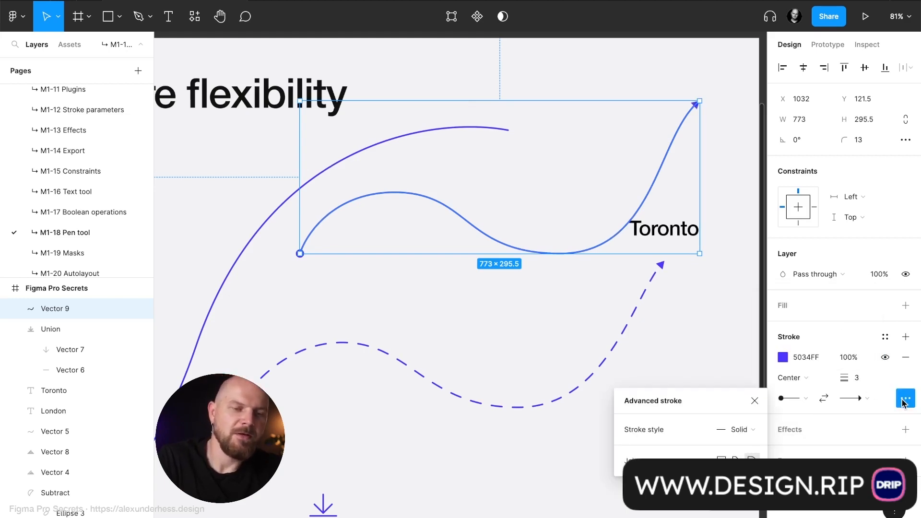
pyautogui.click(741, 429)
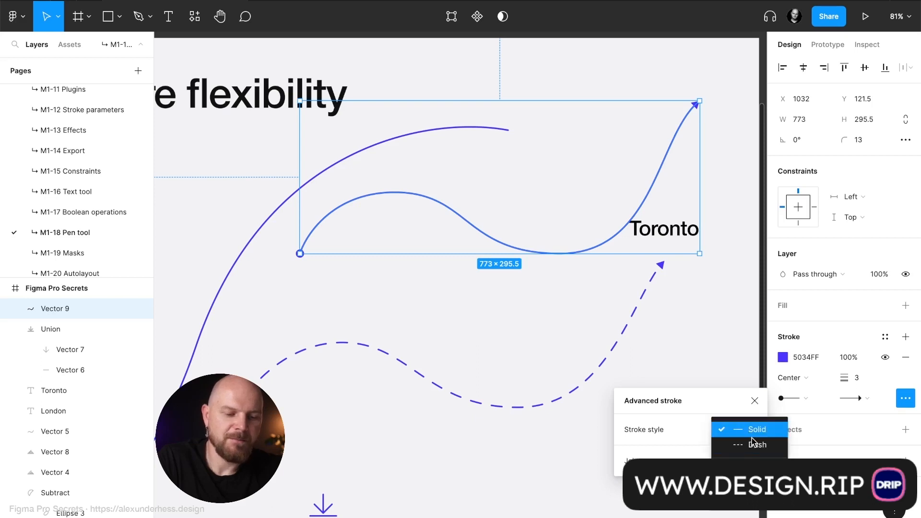
pyautogui.click(753, 444)
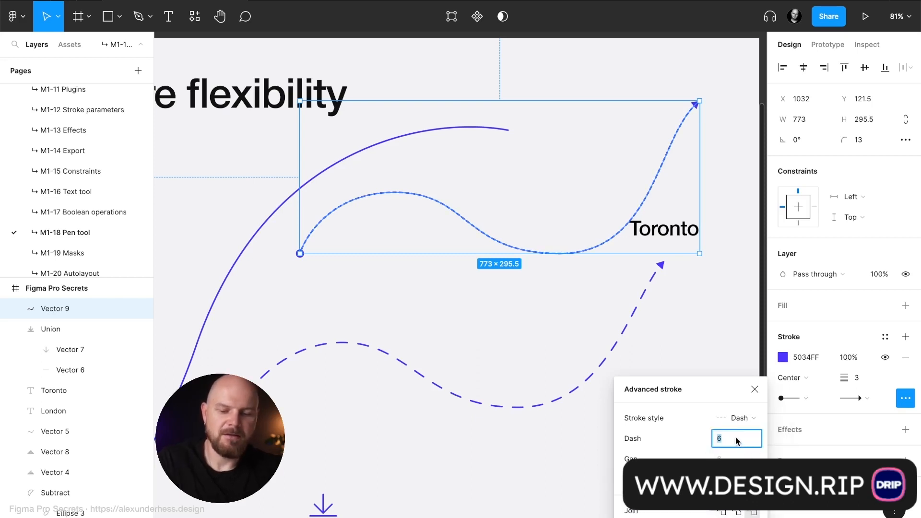
pyautogui.press('Return')
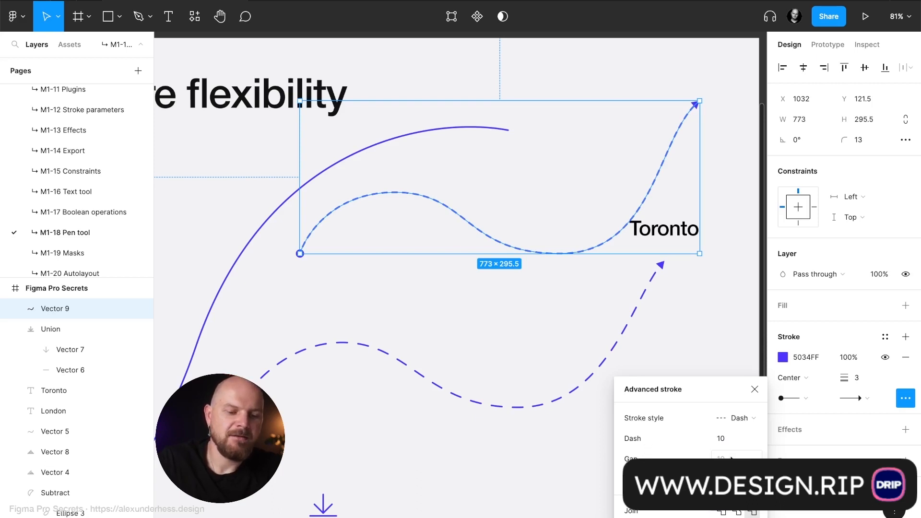
pyautogui.click(754, 389)
pyautogui.click(547, 331)
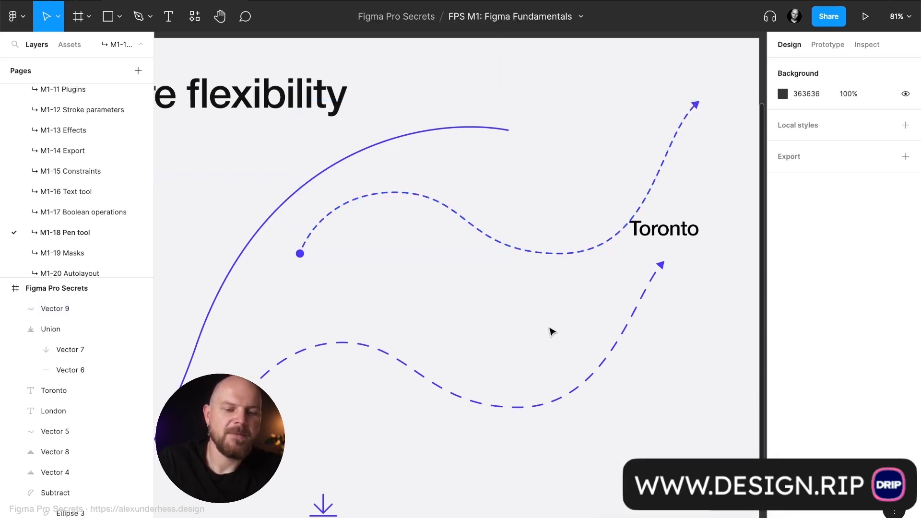
pyautogui.moveTo(571, 256); pyautogui.dragTo(523, 259)
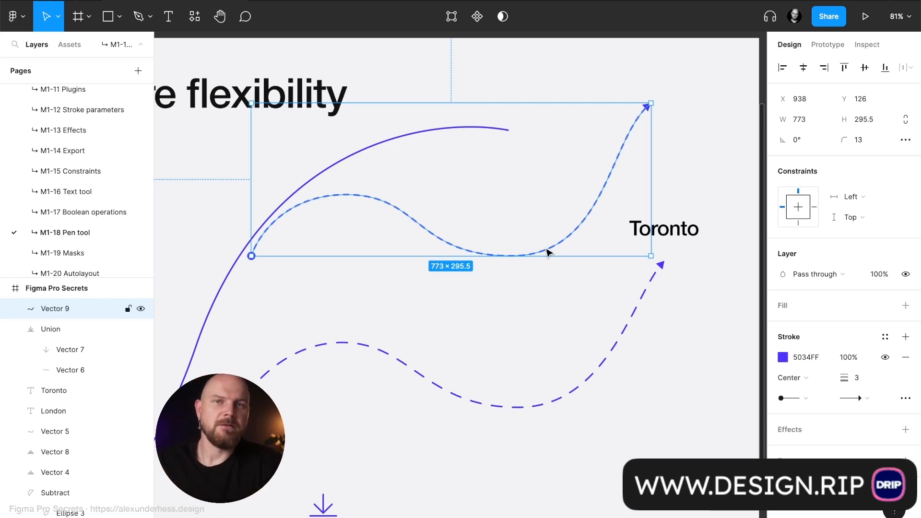
# Draw a wide rectangle below the slide frame, matching the frame's width, and deselect it
pyautogui.scroll(-5, 547, 249)
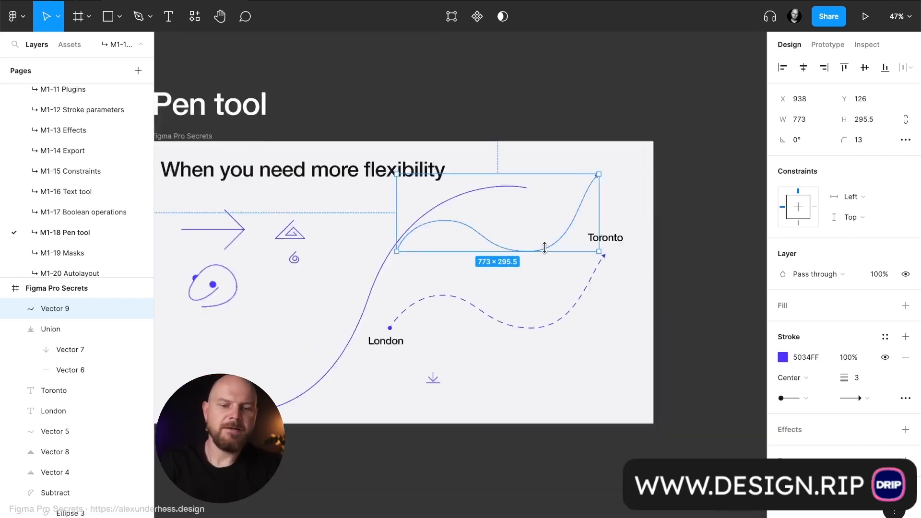
pyautogui.scroll(-1, 547, 250)
pyautogui.scroll(-3, 324, 456)
pyautogui.press('r')
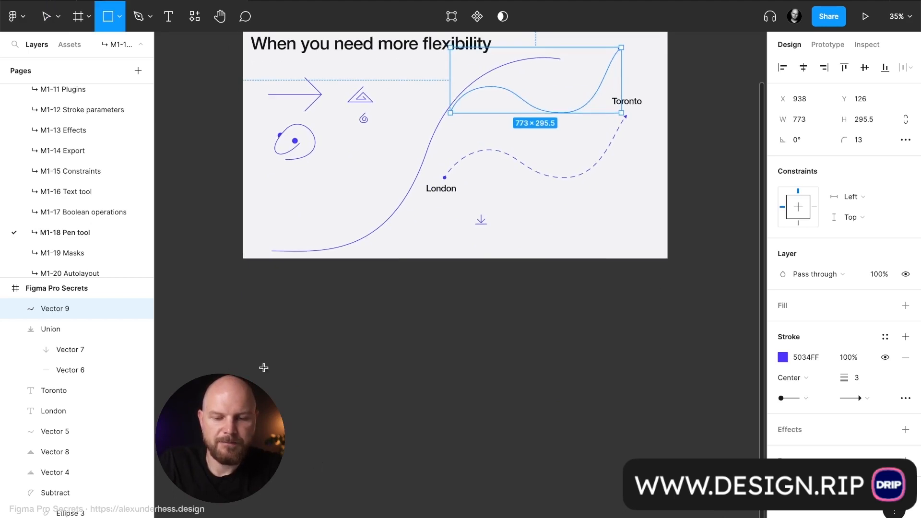
pyautogui.moveTo(243, 317)
pyautogui.mouseDown()
pyautogui.moveTo(695, 456)
pyautogui.moveTo(664, 428)
pyautogui.moveTo(667, 443)
pyautogui.mouseUp()
pyautogui.press('Escape')
# Draw a horizontal line about 1614 px long across the upper part of the rectangle with the Pen tool
pyautogui.press('p')
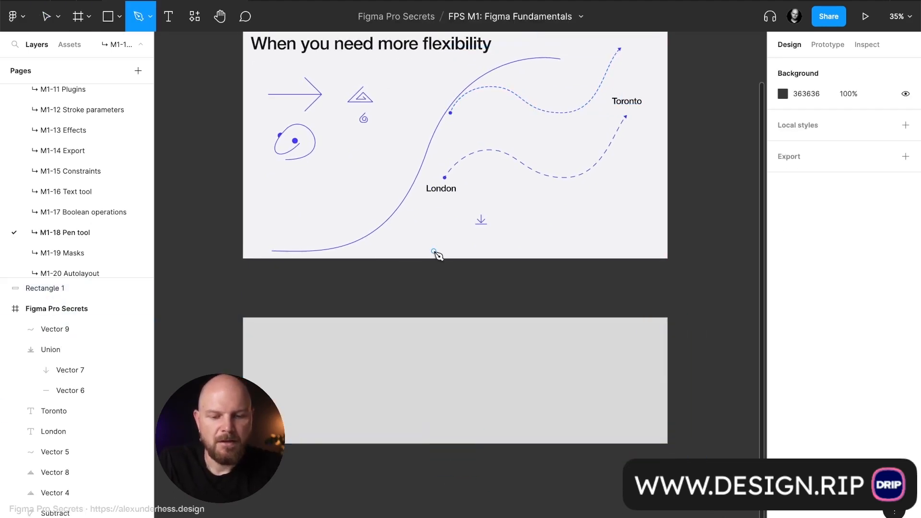
pyautogui.click(286, 335)
pyautogui.click(643, 335)
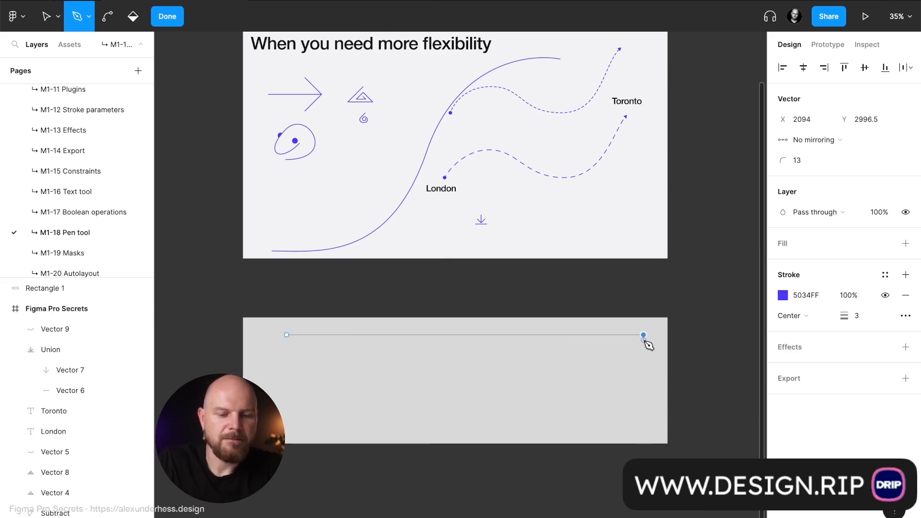
pyautogui.press('Escape')
# Give the horizontal line a Circle arrow at its start and a Triangle arrow at its end
pyautogui.click(794, 316)
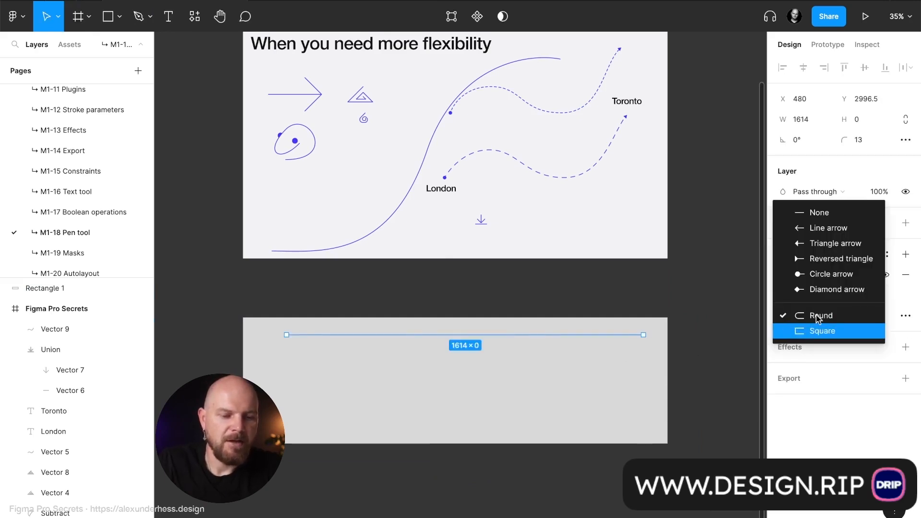
pyautogui.click(838, 259)
pyautogui.click(865, 315)
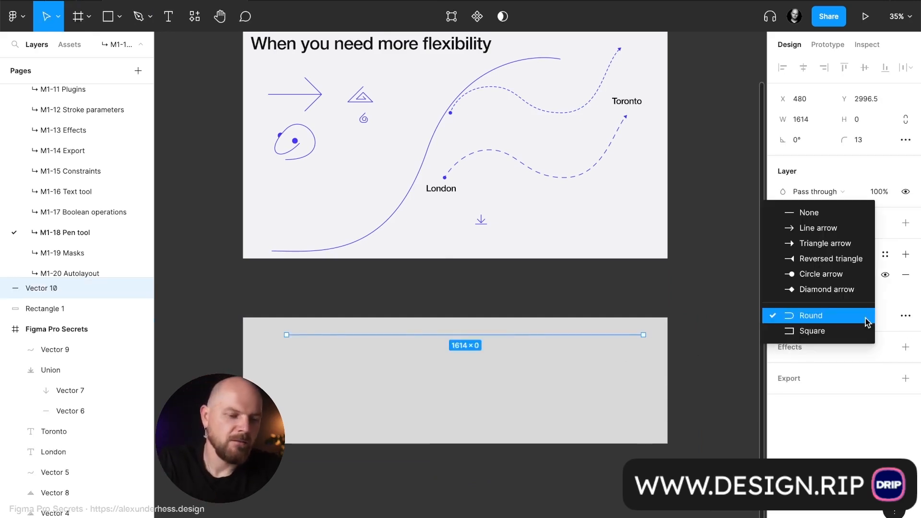
pyautogui.click(861, 244)
# Set the horizontal line's dash length to 20 and close the advanced stroke settings
pyautogui.scroll(4, 561, 401)
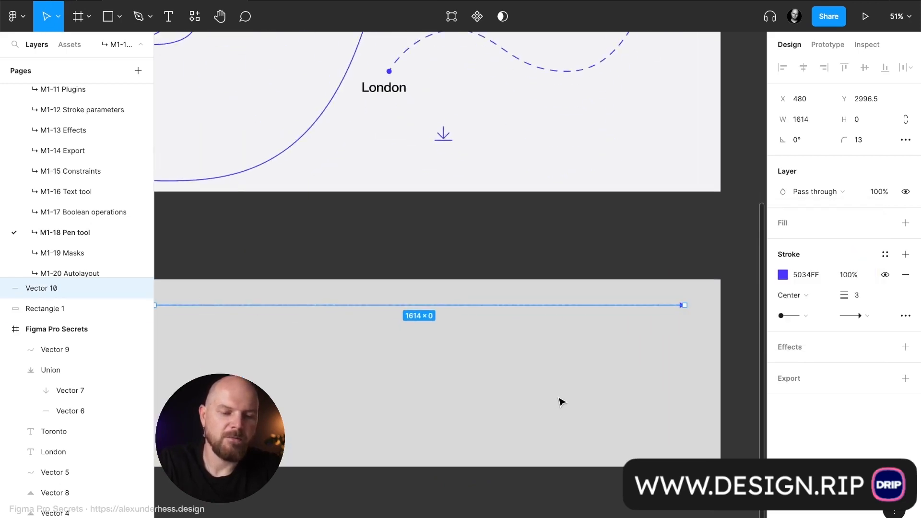
pyautogui.click(905, 315)
pyautogui.click(740, 367)
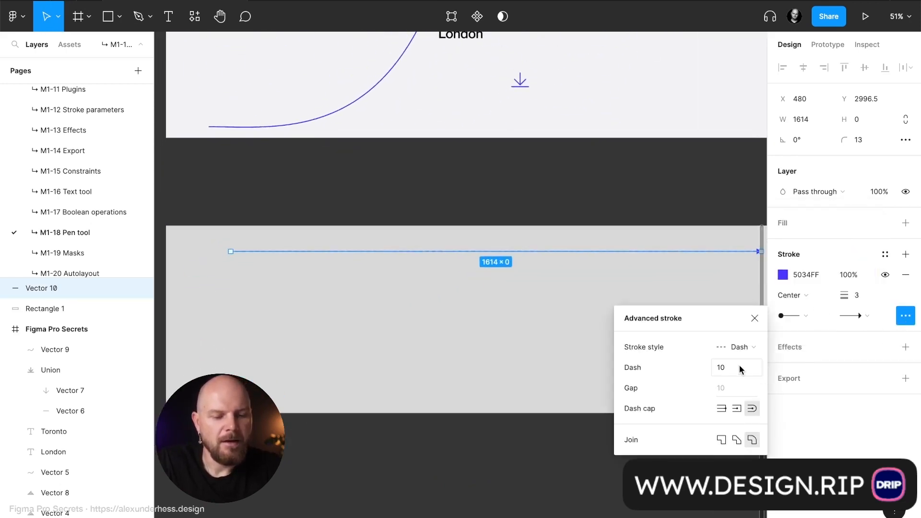
pyautogui.write('2')
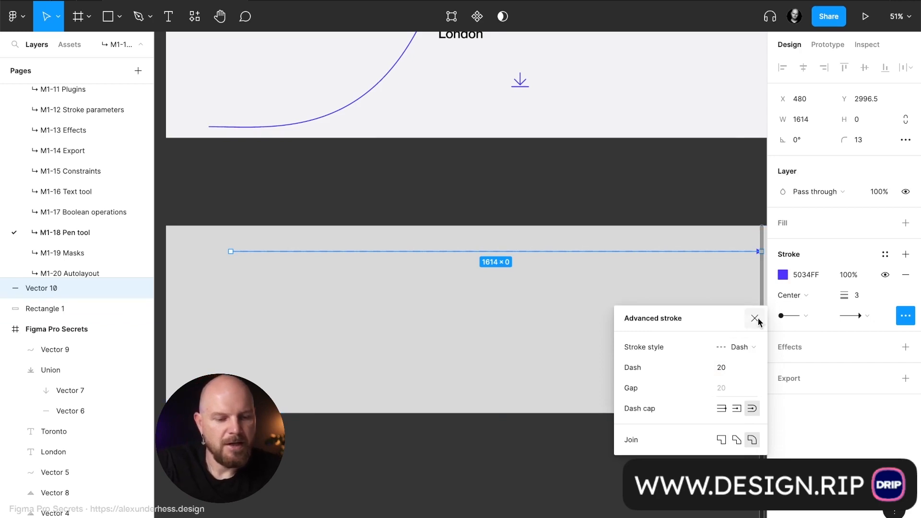
pyautogui.click(755, 318)
pyautogui.click(567, 321)
# Add the text label "2015" below the start of the dashed horizontal line
pyautogui.hotkey('ctrl', '\\')
pyautogui.scroll(3, 338, 326)
pyautogui.hscroll(-5, 335, 319)
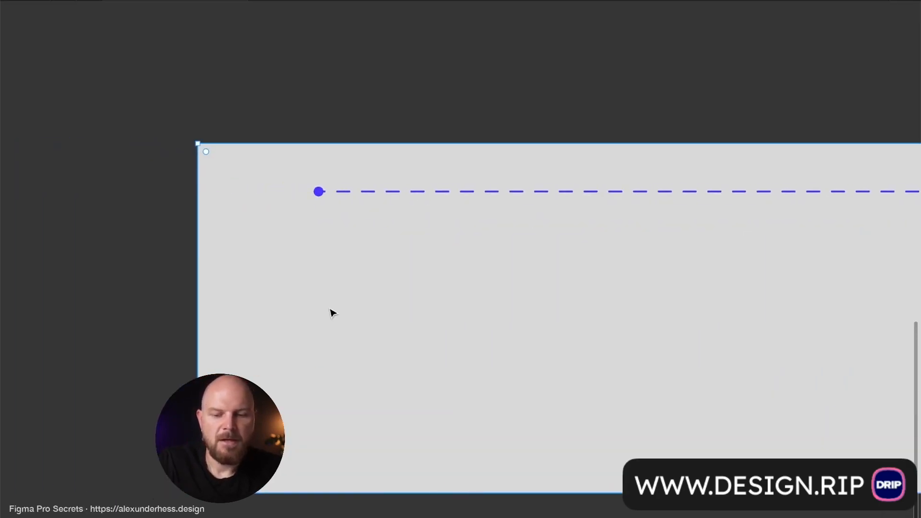
pyautogui.press('t')
pyautogui.click(308, 217)
pyautogui.write('2015')
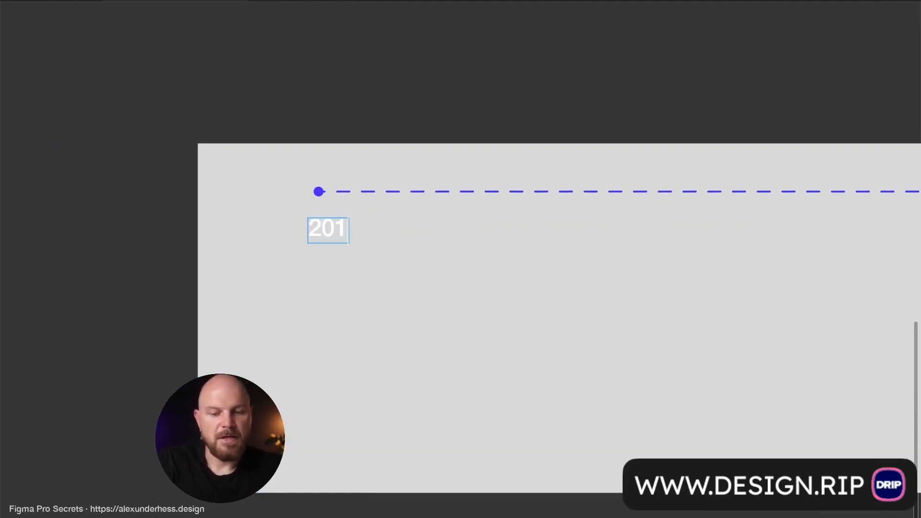
pyautogui.press('Escape')
# Color the 2015 label with the line's purple, and place a copy farther along the line reading "2017"
pyautogui.moveTo(347, 241); pyautogui.dragTo(686, 218)
pyautogui.press('i')
pyautogui.click(319, 192)
pyautogui.doubleClick(639, 223)
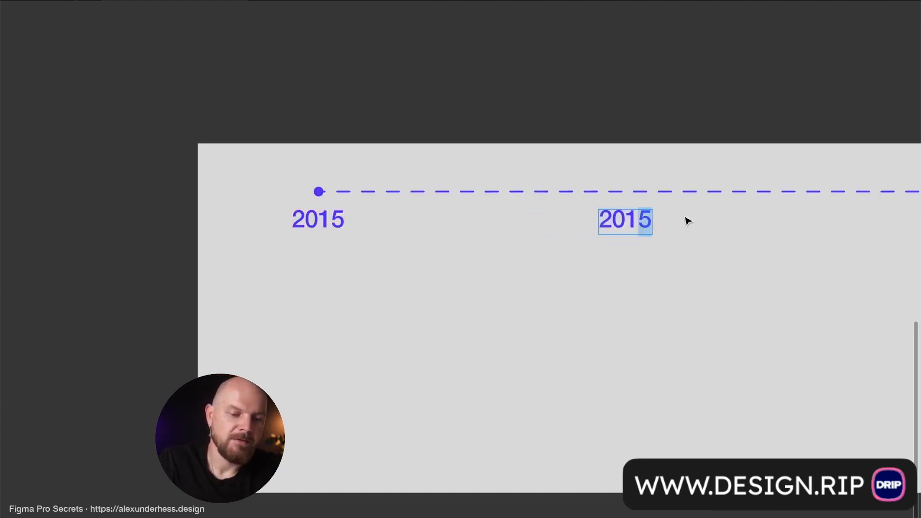
pyautogui.write('7')
pyautogui.press('Escape')
pyautogui.press('Escape')
# Draw a 16 × 16 circle over the dot at the start of the dashed line
pyautogui.hscroll(1, 485, 229)
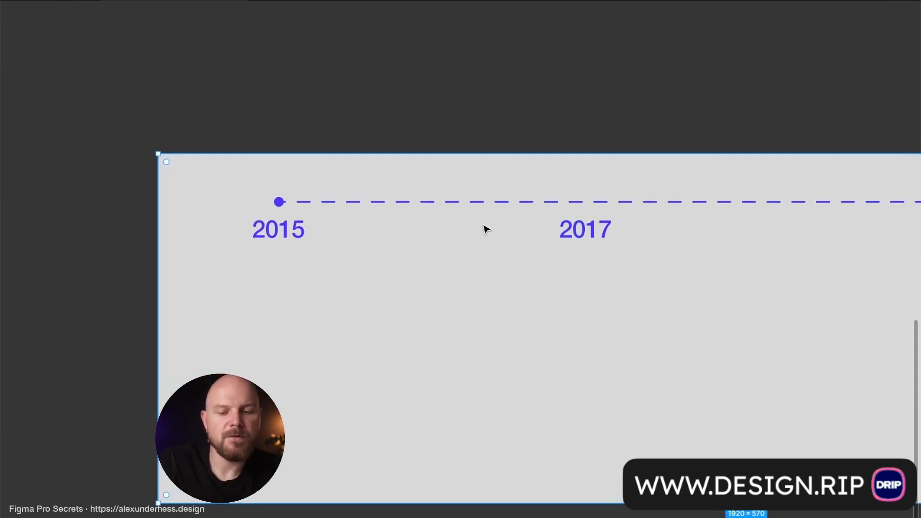
pyautogui.scroll(5, 230, 209)
pyautogui.hscroll(1, 228, 207)
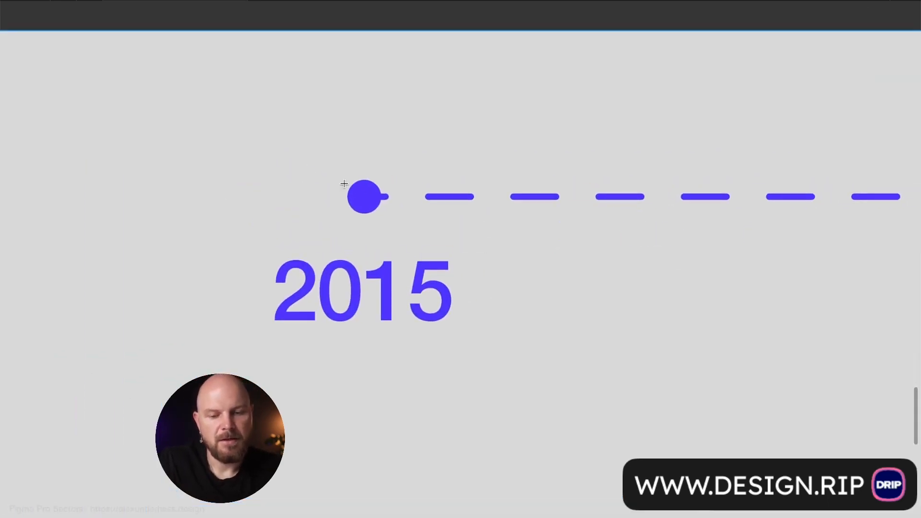
pyautogui.scroll(5, 399, 165)
pyautogui.moveTo(246, 222); pyautogui.dragTo(344, 316)
pyautogui.moveTo(287, 289); pyautogui.dragTo(281, 273)
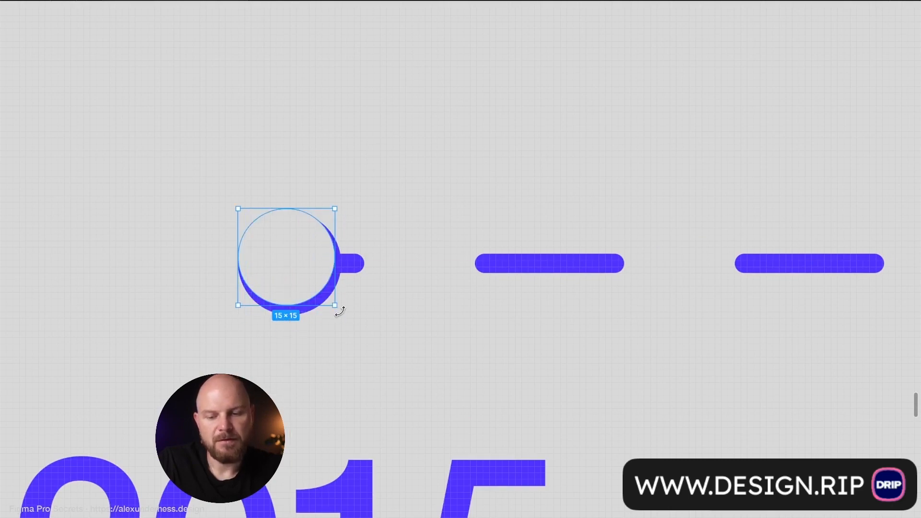
pyautogui.moveTo(337, 307); pyautogui.dragTo(341, 311)
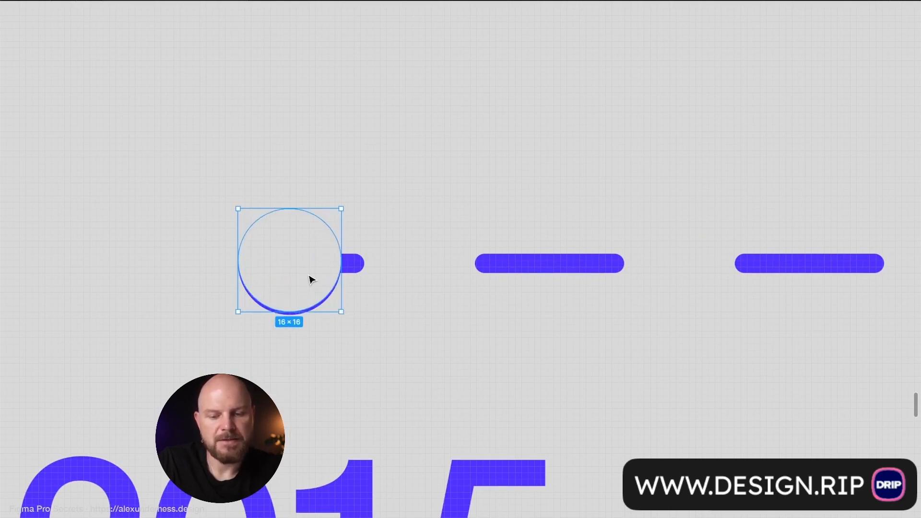
# Fill the circle with the 2015 label's purple and place a copy on the line directly above 2017
pyautogui.scroll(-10, 310, 279)
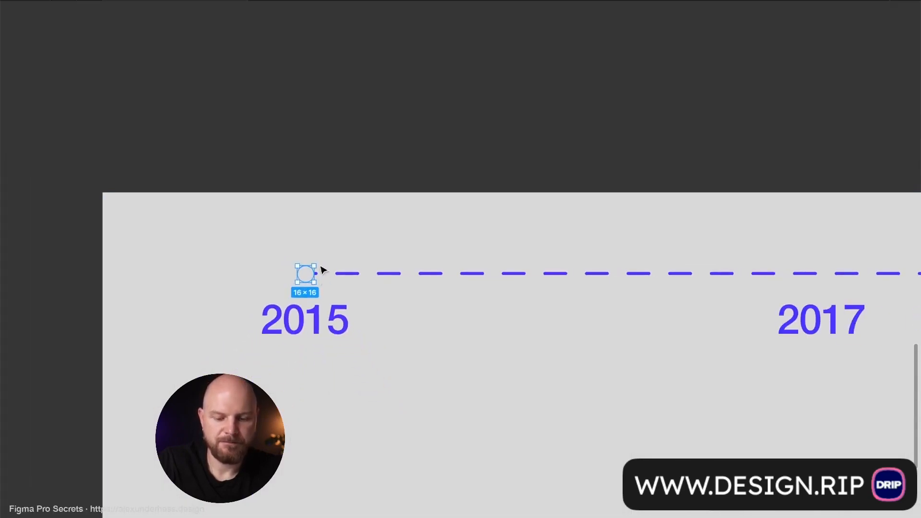
pyautogui.press('i')
pyautogui.click(340, 315)
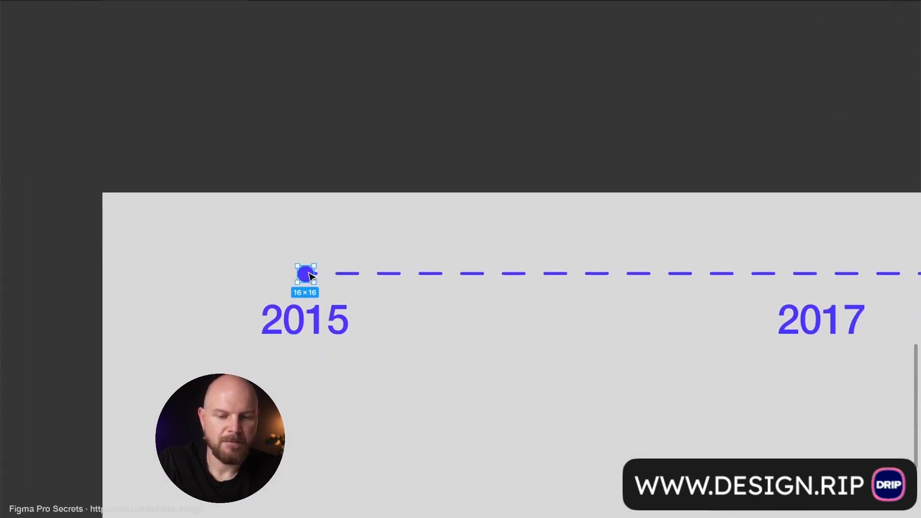
pyautogui.moveTo(309, 277); pyautogui.dragTo(818, 283)
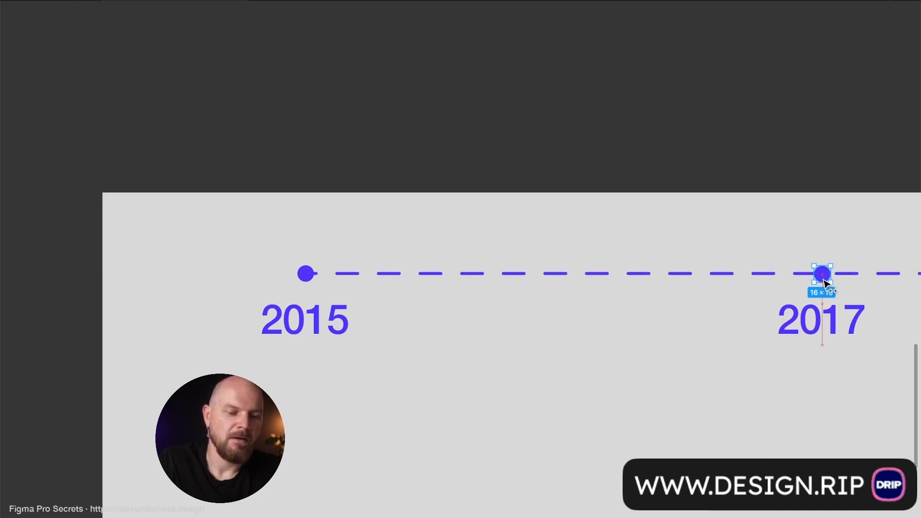
pyautogui.press('Escape')
# Duplicate the 2017 dot and label farther along the line and change the copied label to "2018"
pyautogui.scroll(-3, 819, 247)
pyautogui.hscroll(10, 820, 249)
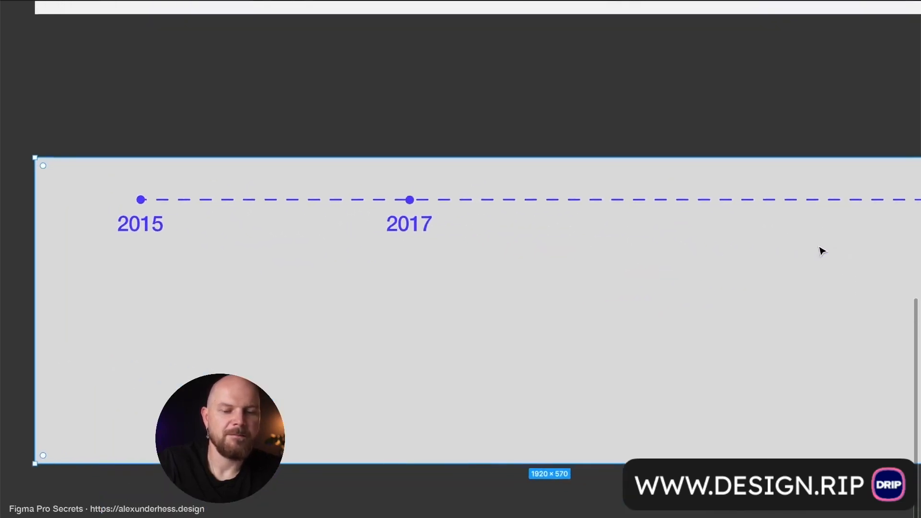
pyautogui.hscroll(-3, 254, 235)
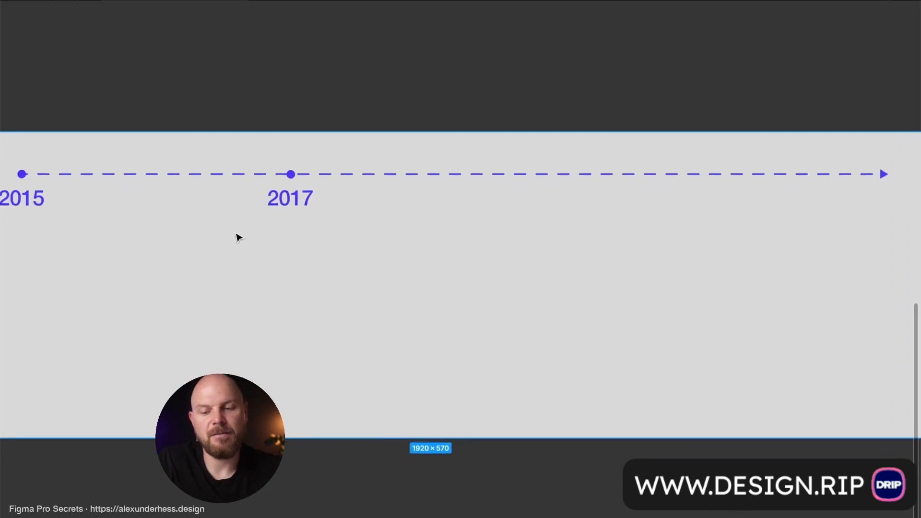
pyautogui.click(323, 201)
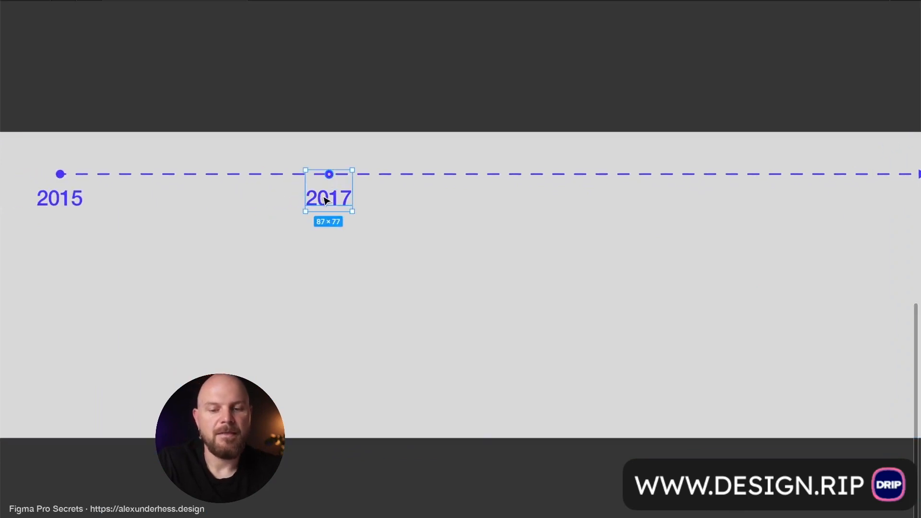
pyautogui.moveTo(325, 201); pyautogui.dragTo(591, 201)
pyautogui.doubleClick(561, 201)
pyautogui.click(575, 200)
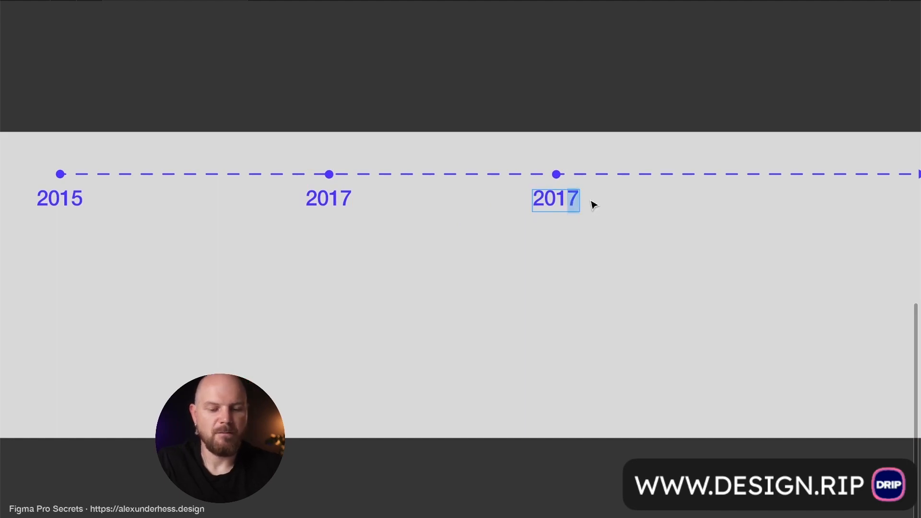
pyautogui.write('8')
pyautogui.press('Escape')
# Duplicate the 2018 dot and label near the line's arrow end and change the copied label to "2023"
pyautogui.hscroll(10, 603, 228)
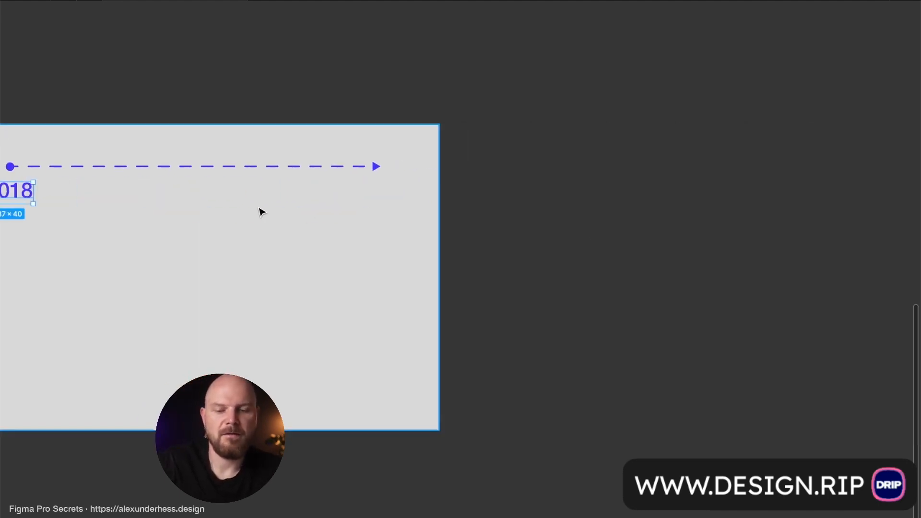
pyautogui.hscroll(-5, 262, 212)
pyautogui.keyDown('shift'); pyautogui.click(271, 167); pyautogui.keyUp('shift')
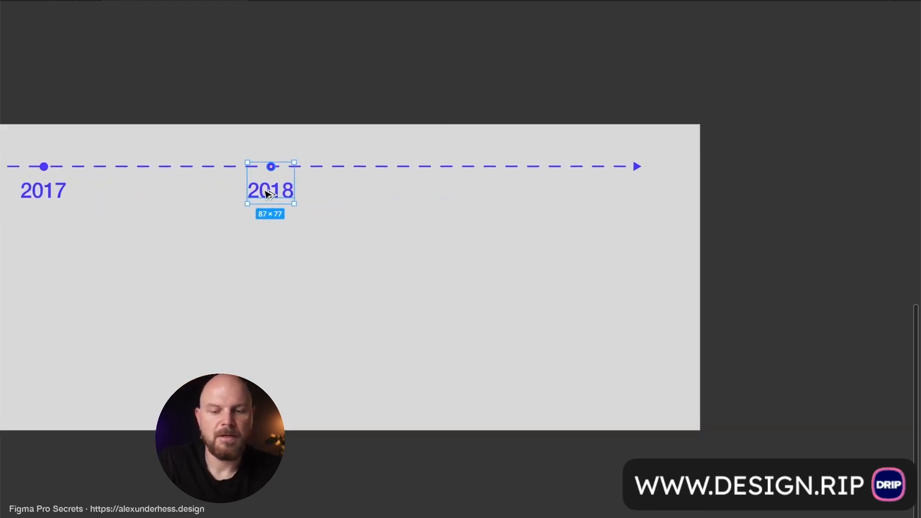
pyautogui.moveTo(268, 194); pyautogui.dragTo(655, 196)
pyautogui.doubleClick(549, 192)
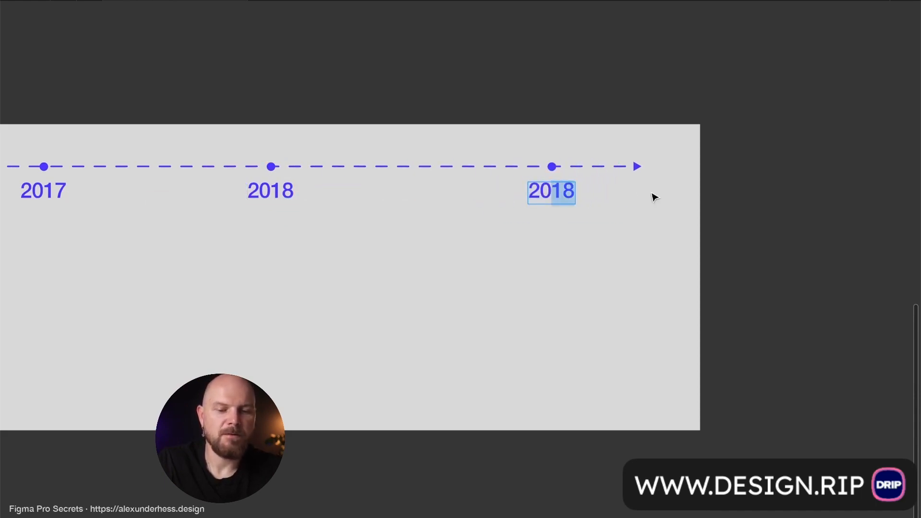
pyautogui.write('23')
pyautogui.click(605, 240)
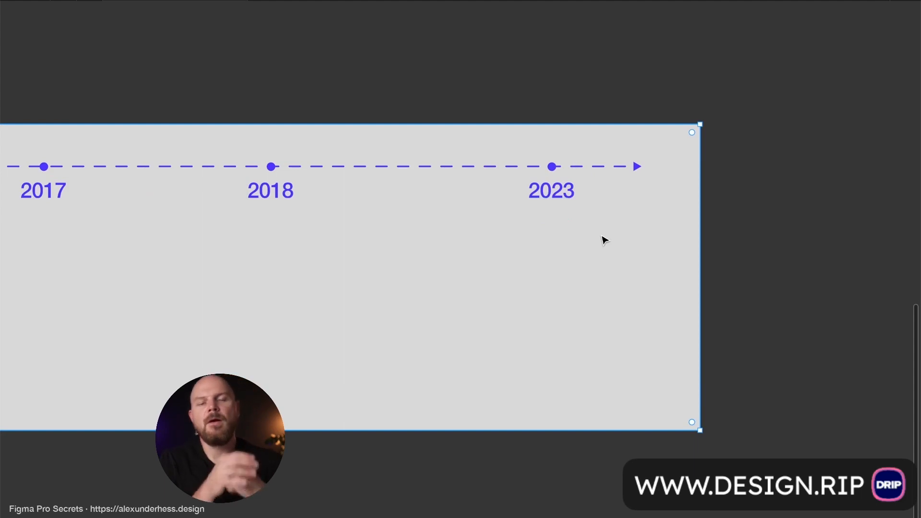
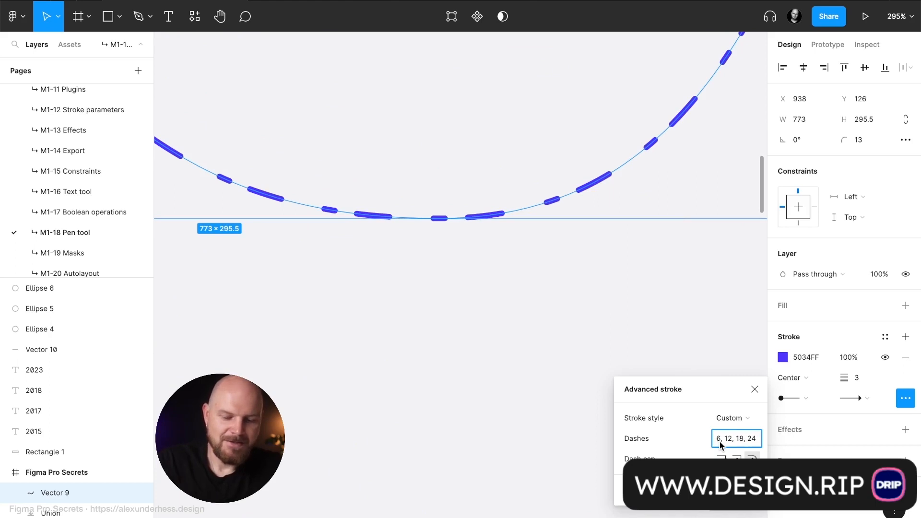
# Set the upper wavy curve's custom dash pattern to 2, 8, 6, 12, 18, 24 and deselect the curve
pyautogui.write('2, 2,')
pyautogui.press('Return')
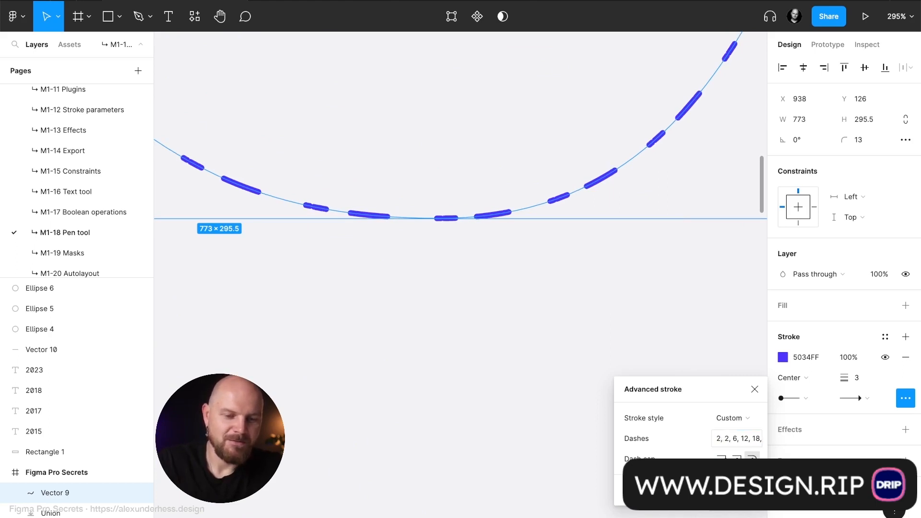
pyautogui.click(728, 438)
pyautogui.press('BackSpace')
pyautogui.write('8')
pyautogui.press('Return')
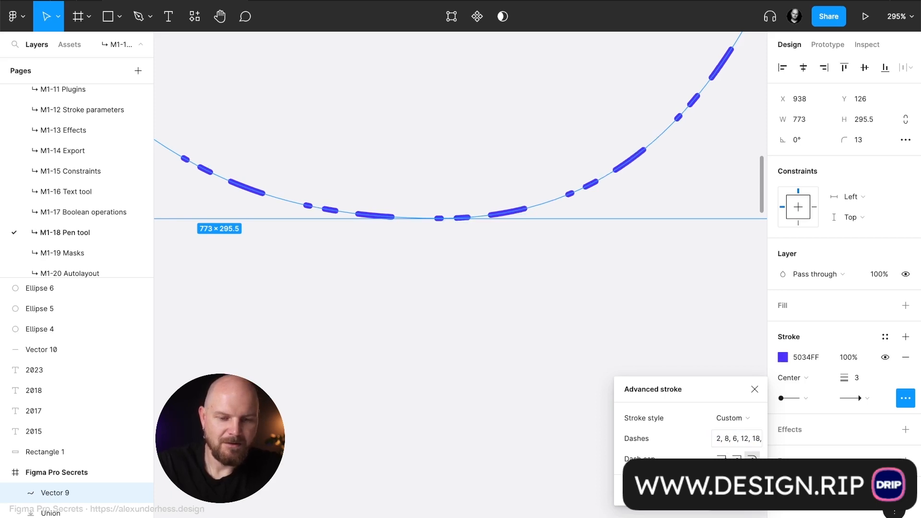
pyautogui.click(755, 389)
pyautogui.click(668, 383)
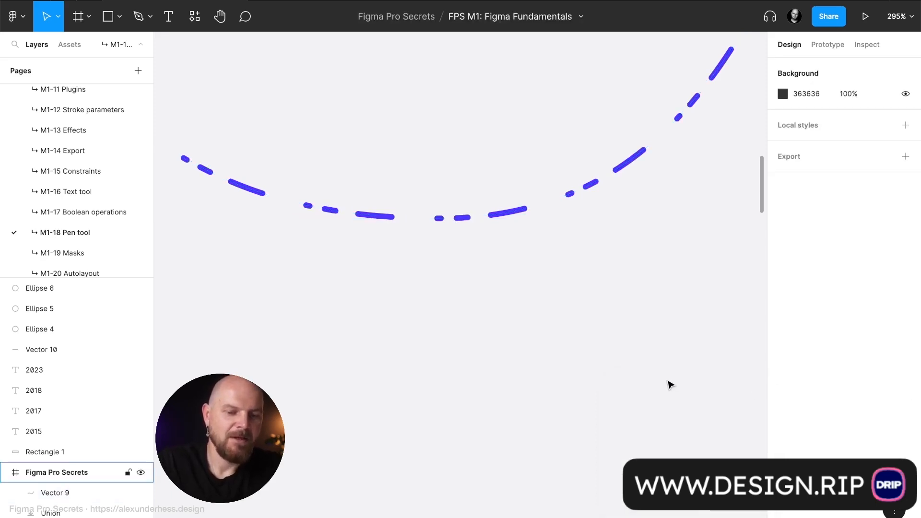
# Move the custom-dashed curve to X 124, Y 611 below the spiral shapes, and collapse the Union layer
pyautogui.press('super+backslash')
pyautogui.scroll(-6, 667, 384)
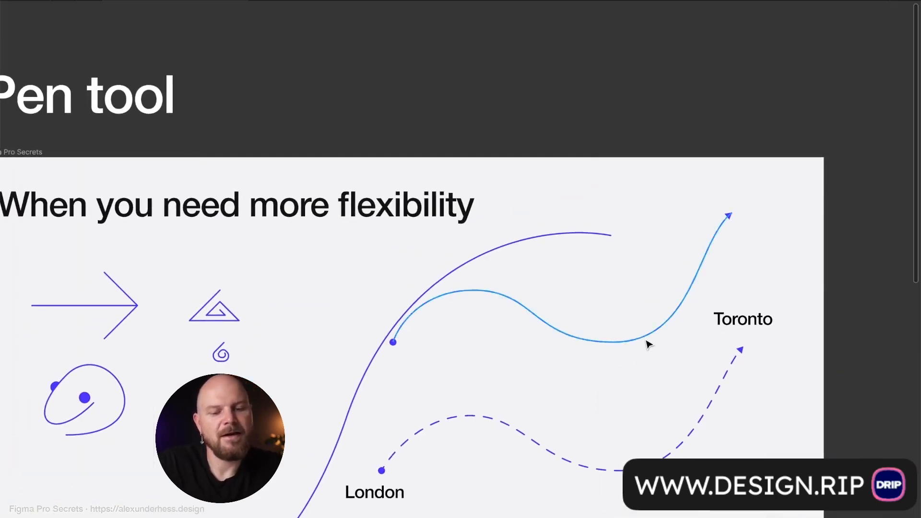
pyautogui.moveTo(646, 344); pyautogui.dragTo(393, 466)
pyautogui.scroll(-5, 393, 466)
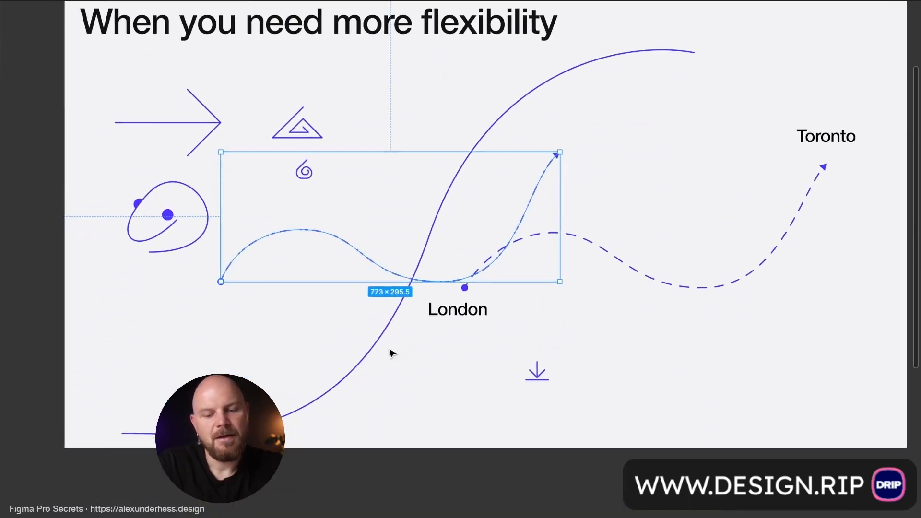
pyautogui.press('super+backslash')
pyautogui.click(381, 343)
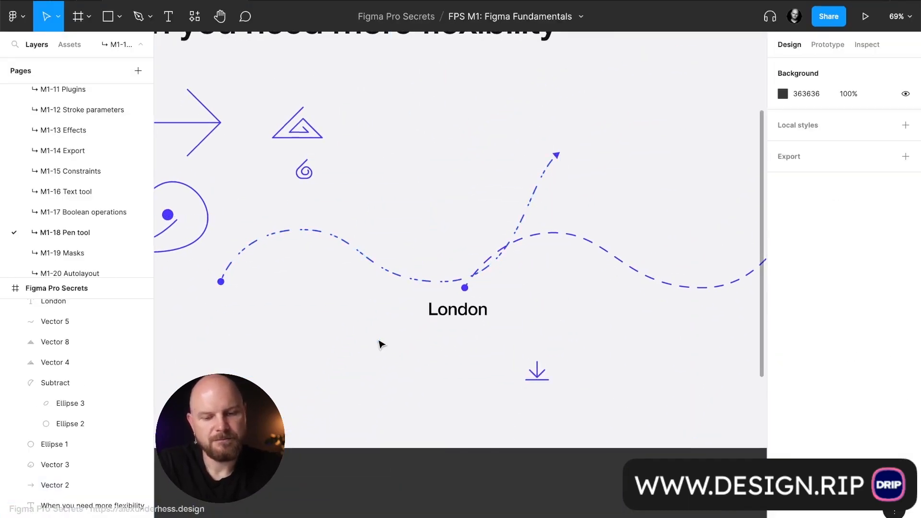
pyautogui.scroll(-3, 339, 292)
pyautogui.moveTo(418, 284); pyautogui.dragTo(331, 370)
pyautogui.click(19, 329)
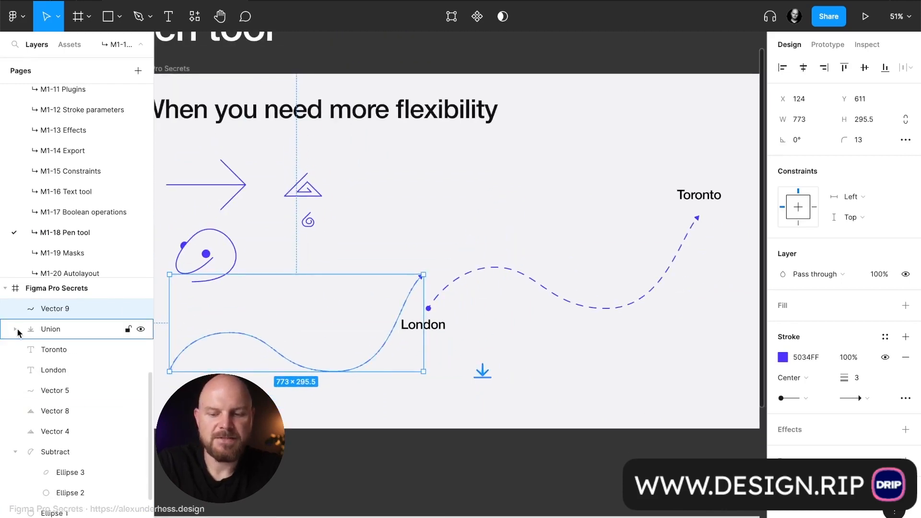
pyautogui.hscroll(-1, 214, 314)
pyautogui.hscroll(-1, 215, 314)
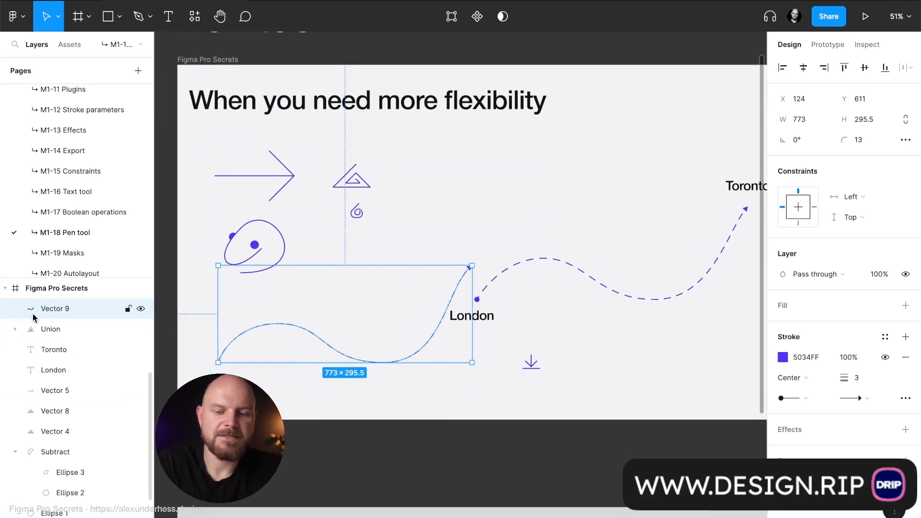
pyautogui.doubleClick(61, 309)
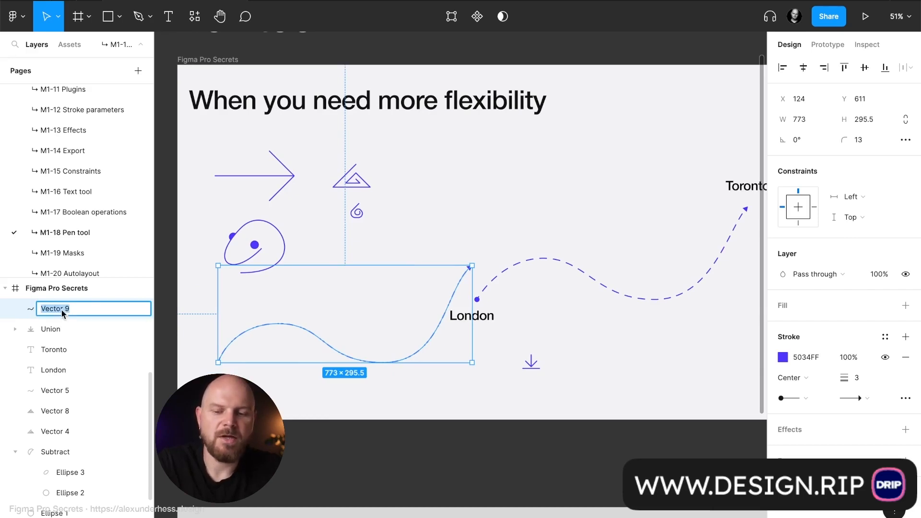
pyautogui.click(19, 309)
pyautogui.click(366, 376)
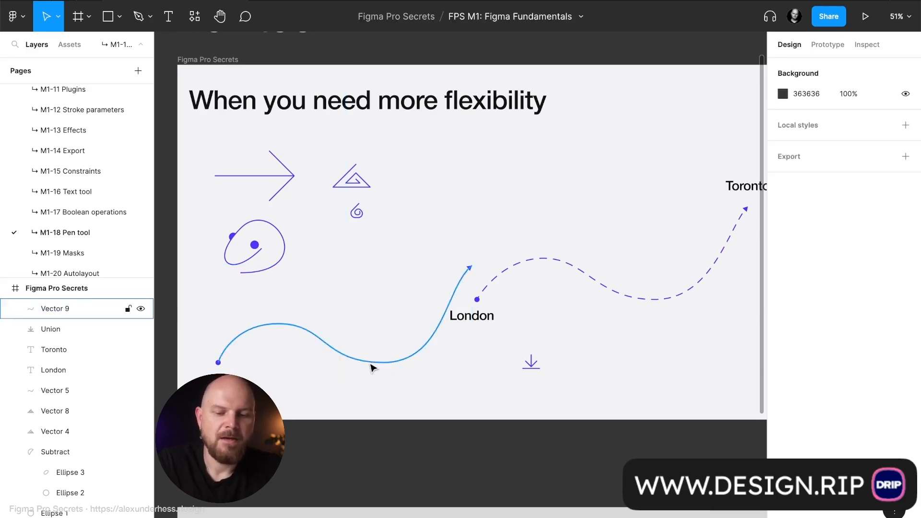
# Try a stroke weight of 10 on the custom-dashed curve, restore it to 3, and deselect the curve
pyautogui.click(368, 362)
pyautogui.hscroll(-2, 368, 362)
pyautogui.scroll(-1, 368, 362)
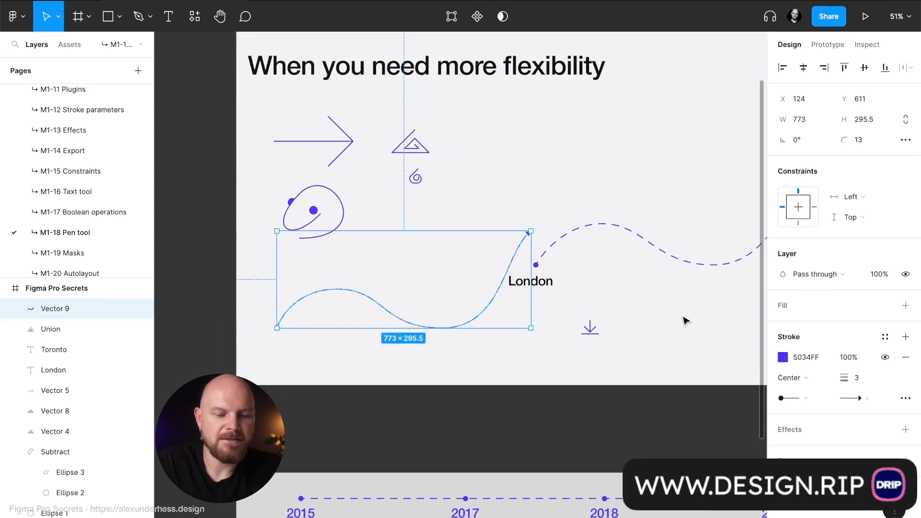
pyautogui.click(857, 379)
pyautogui.write('10')
pyautogui.press('Return')
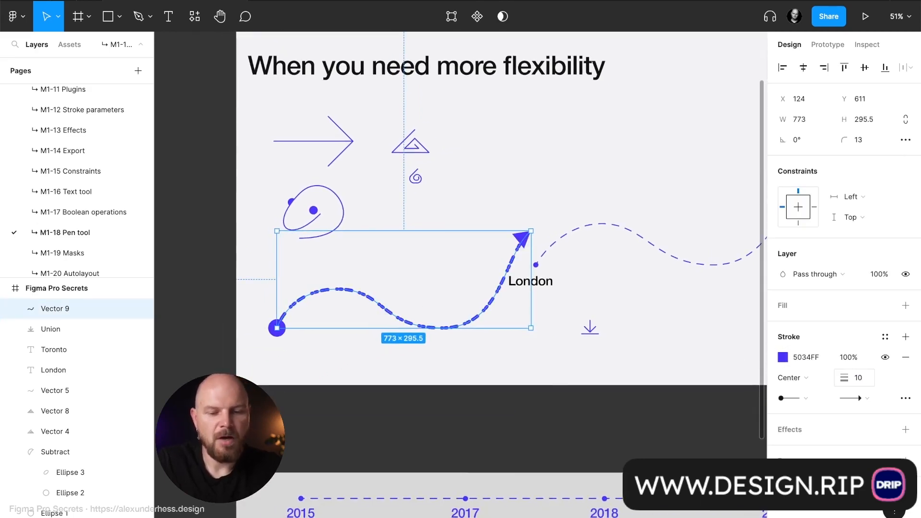
pyautogui.write('3')
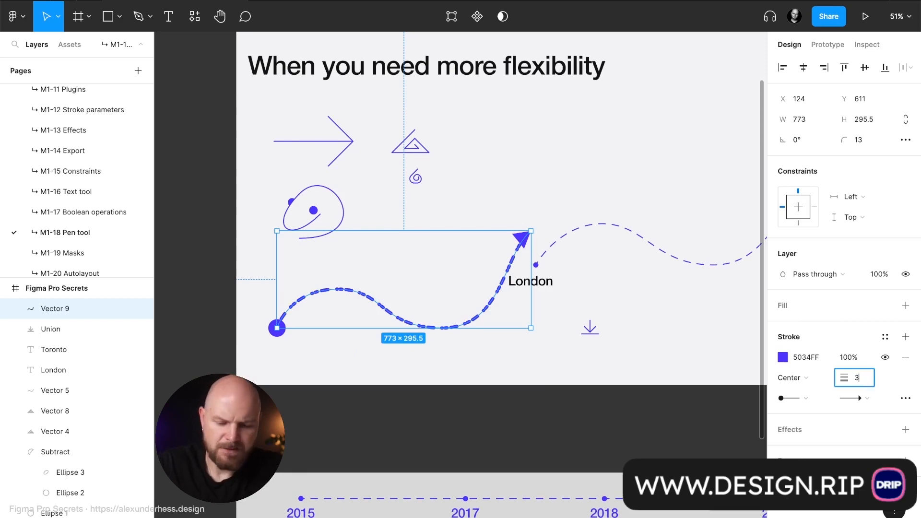
pyautogui.press('Return')
pyautogui.click(522, 367)
# Delete the evenly dashed curve that runs between the London and Toronto labels
pyautogui.scroll(3, 465, 348)
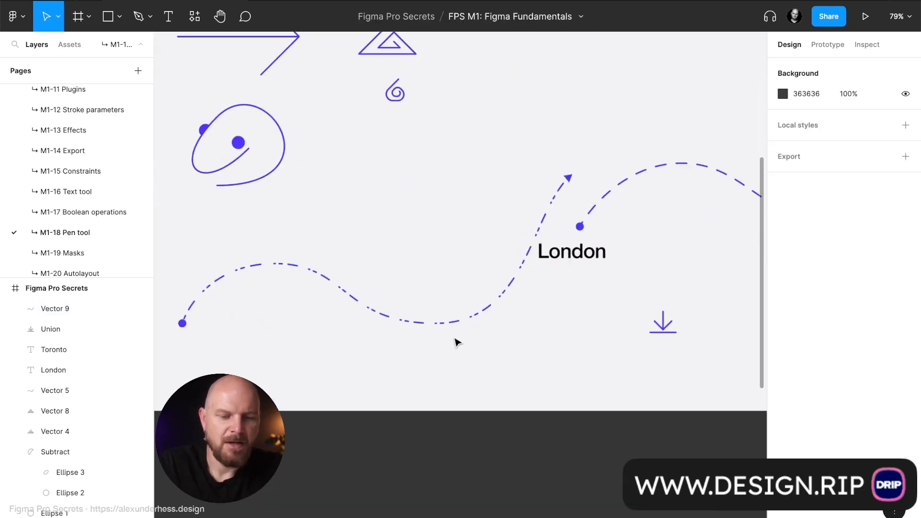
pyautogui.click(477, 315)
pyautogui.click(582, 256)
pyautogui.keyDown('shift'); pyautogui.click(600, 211); pyautogui.keyUp('shift')
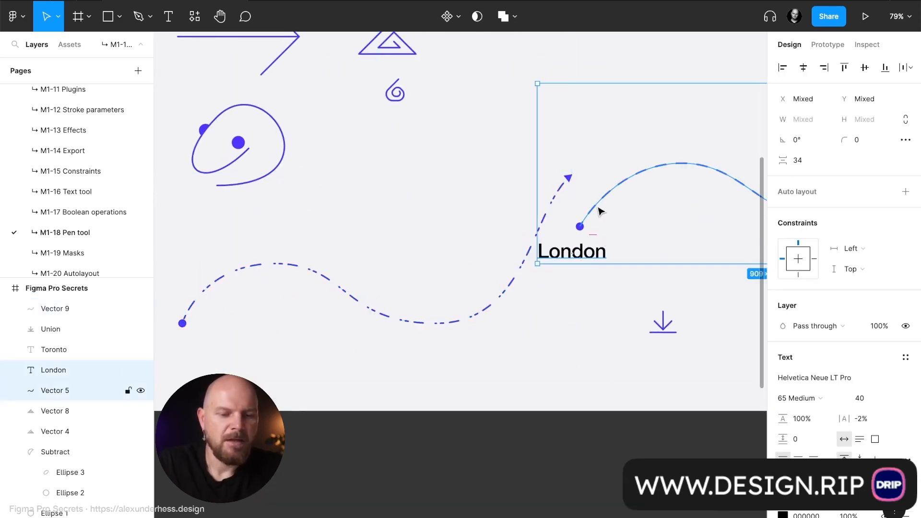
pyautogui.click(599, 211)
pyautogui.press('Delete')
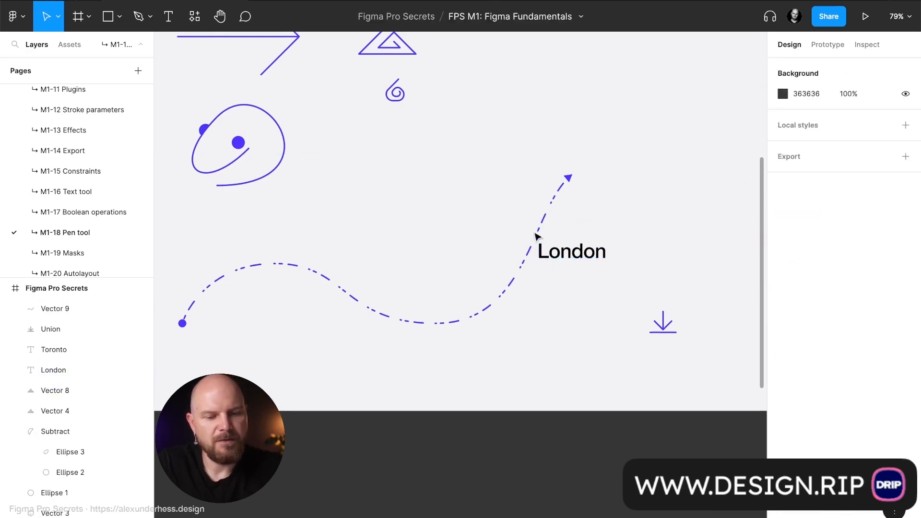
# Move the custom-dashed curve to X 896, Y 423 between the London and Toronto labels and deselect it
pyautogui.click(468, 325)
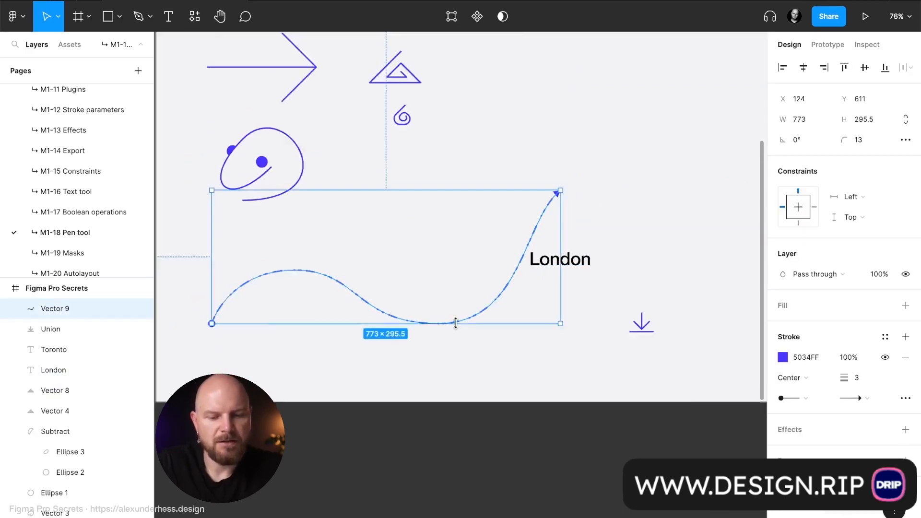
pyautogui.scroll(-5, 467, 325)
pyautogui.moveTo(465, 322); pyautogui.dragTo(635, 280)
pyautogui.scroll(5, 676, 247)
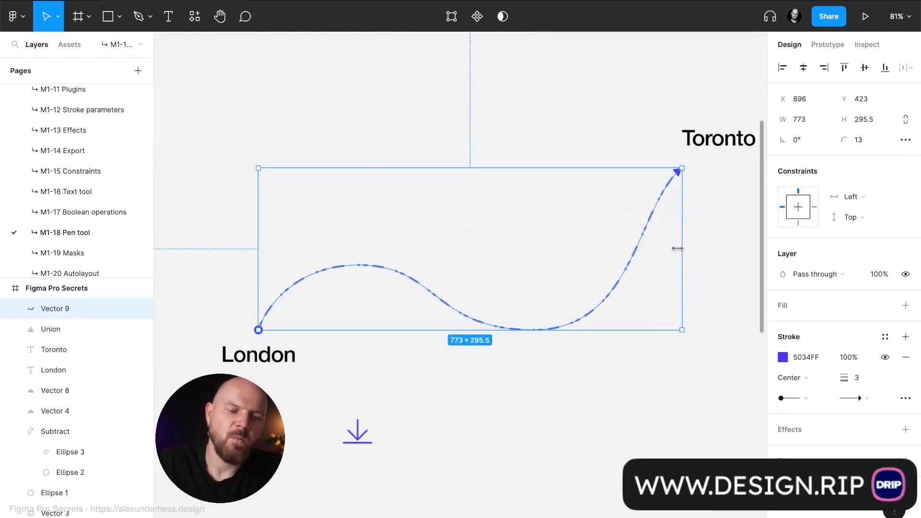
pyautogui.click(720, 260)
# Hide the interface and examine the London–Toronto route, the arrow, the spirals and the lizard head drawing
pyautogui.hotkey('ctrl', '\\')
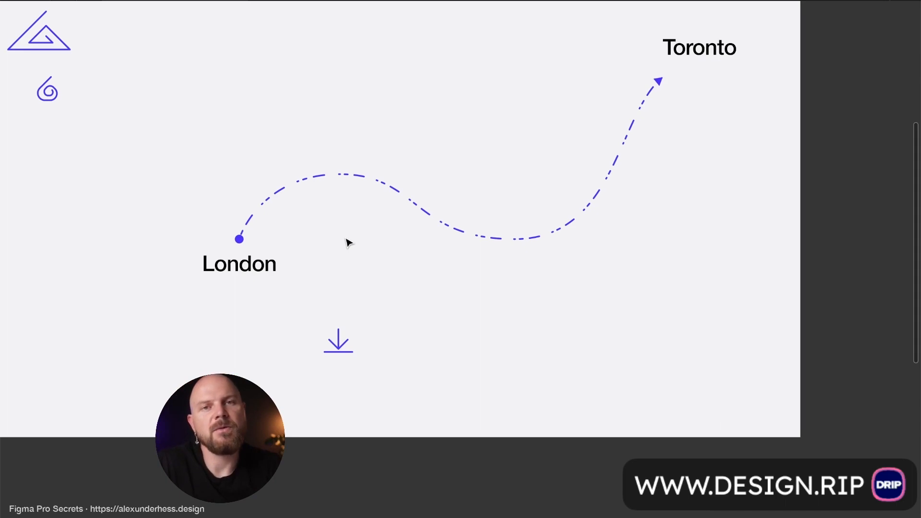
pyautogui.scroll(-5, 348, 243)
pyautogui.hscroll(-2, 349, 243)
pyautogui.scroll(1, 349, 243)
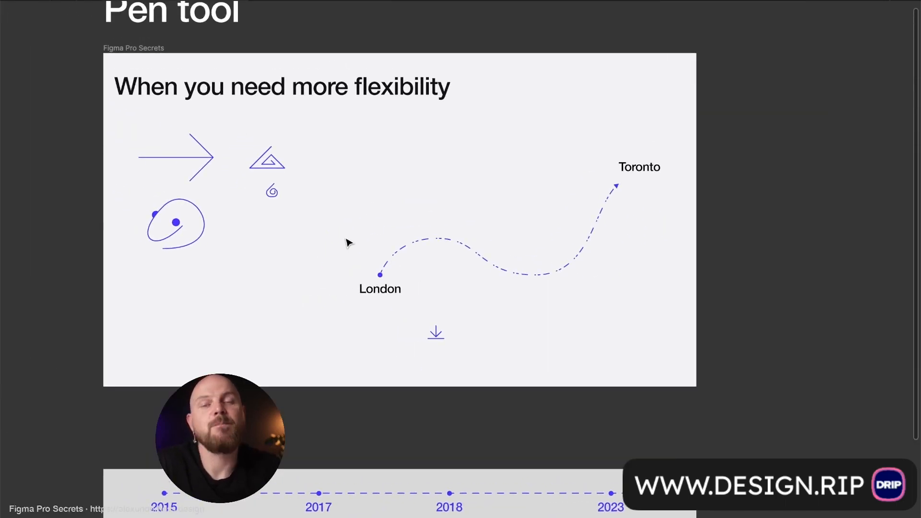
pyautogui.scroll(5, 160, 243)
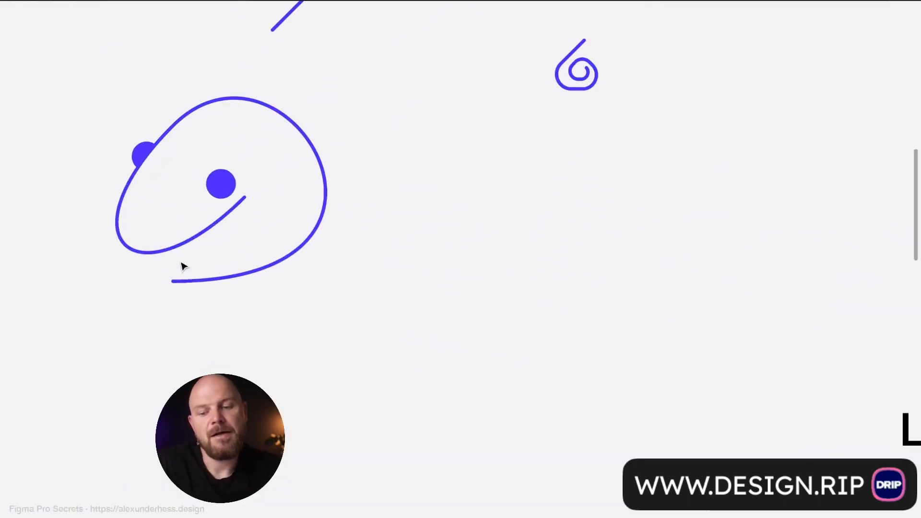
pyautogui.scroll(-2, 285, 250)
pyautogui.hscroll(-1, 285, 254)
pyautogui.scroll(1, 285, 254)
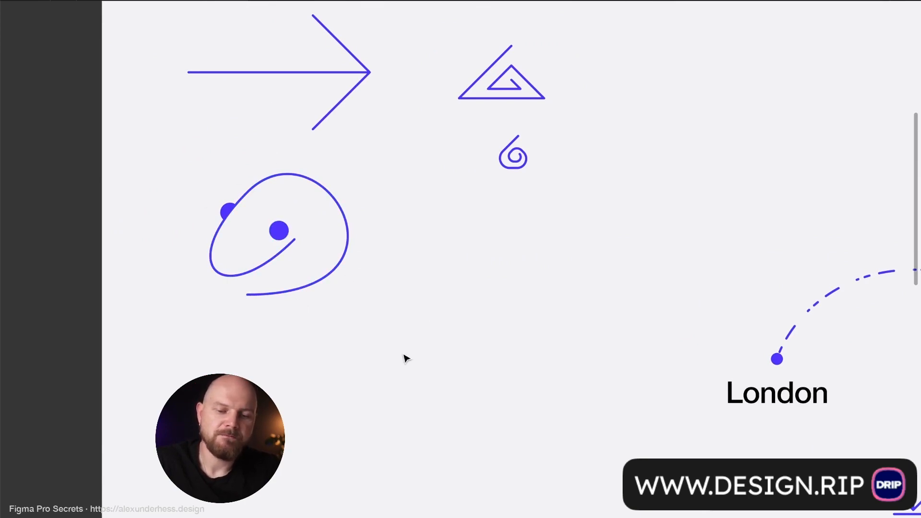
# Inspect the anchor points and curve handles of the lizard head outline in vector editing, and leave the editing mode
pyautogui.click(339, 271)
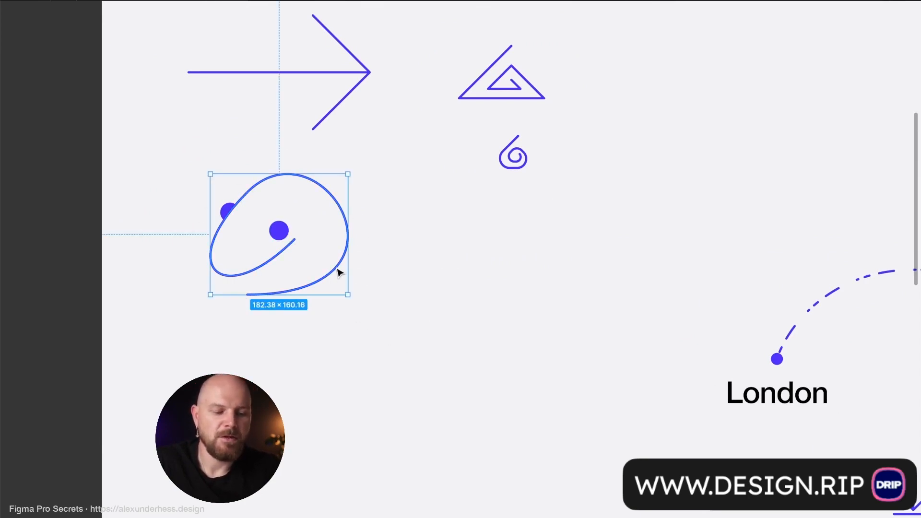
pyautogui.doubleClick(338, 272)
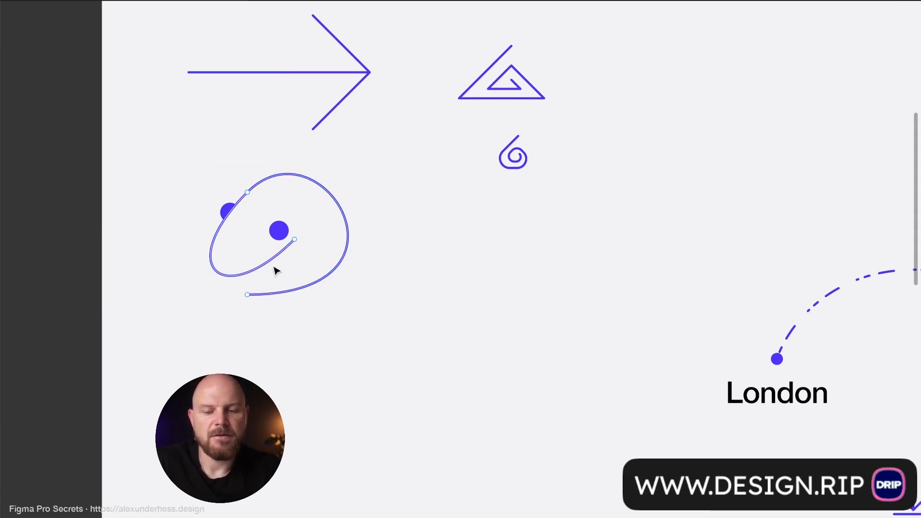
pyautogui.click(247, 294)
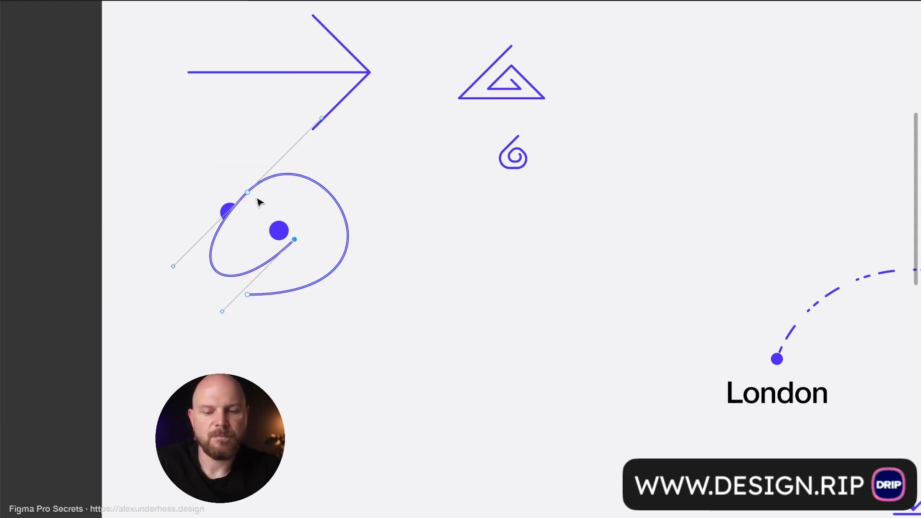
pyautogui.click(515, 256)
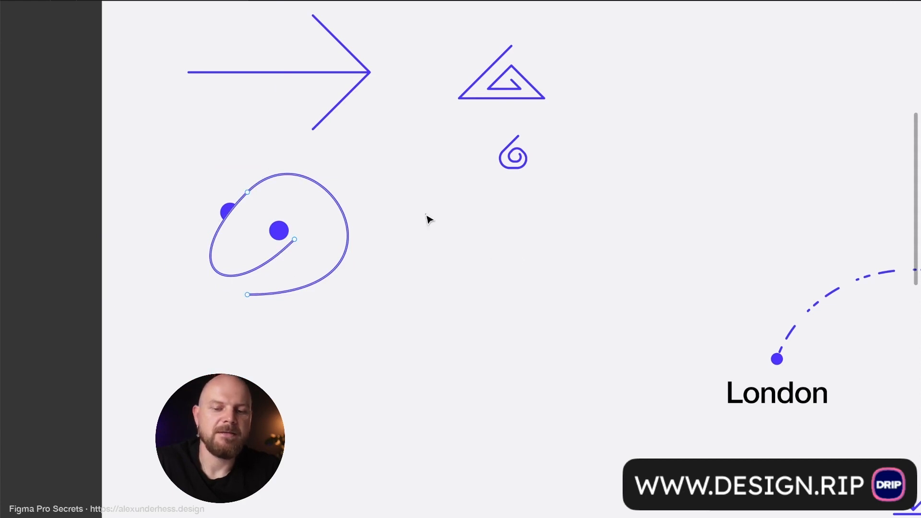
pyautogui.press('Escape')
# Show the interface again and inspect how the lizard's eyes are built, including Ellipse 2 and Ellipse 3 inside the Subtract shape
pyautogui.click(279, 231)
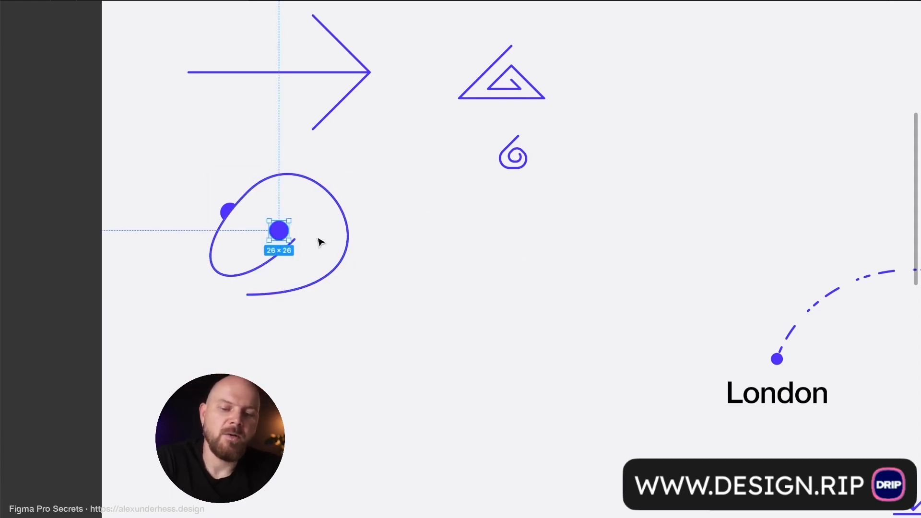
pyautogui.click(228, 211)
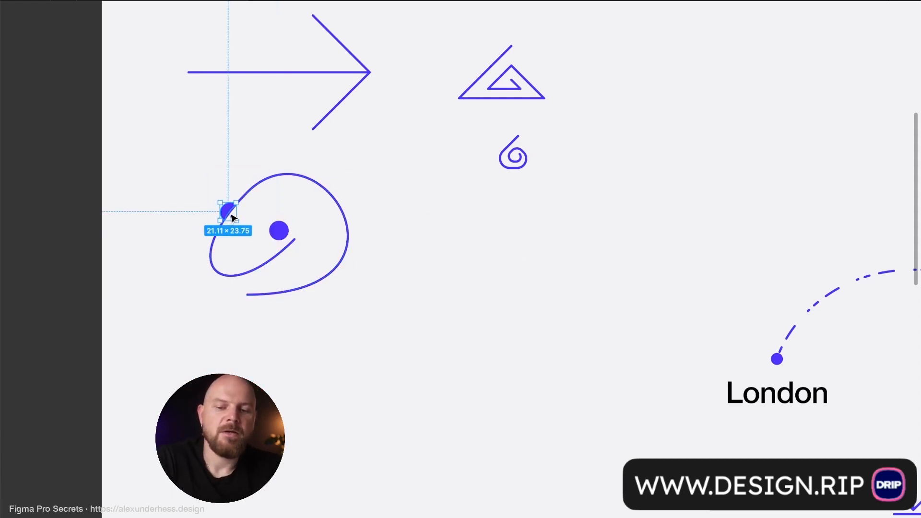
pyautogui.hotkey('ctrl', '\\')
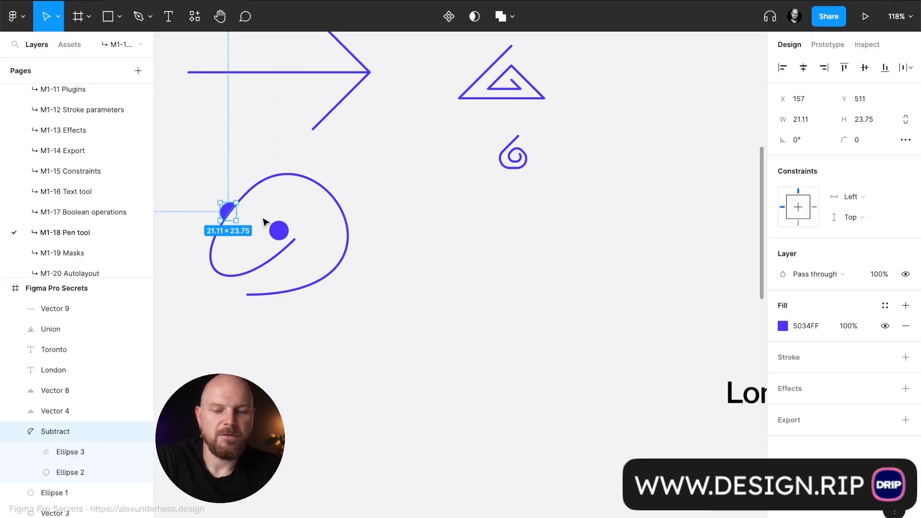
pyautogui.click(75, 453)
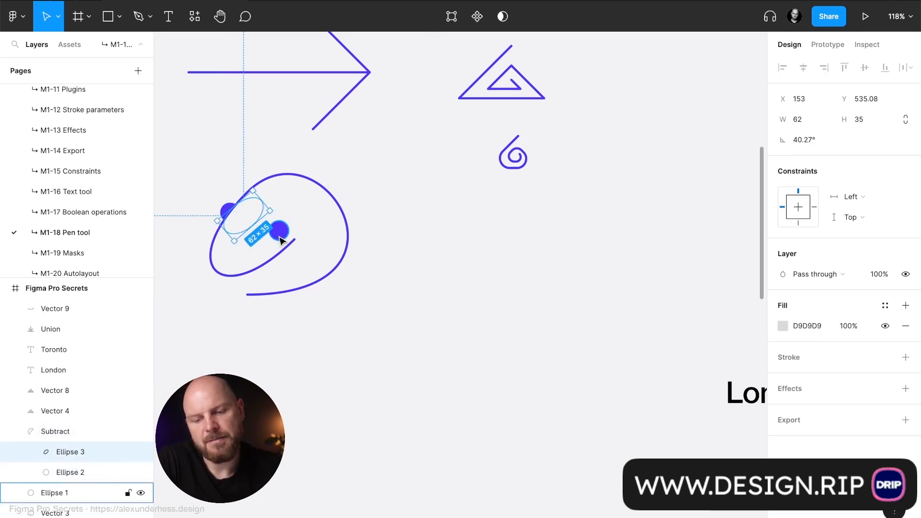
pyautogui.click(83, 472)
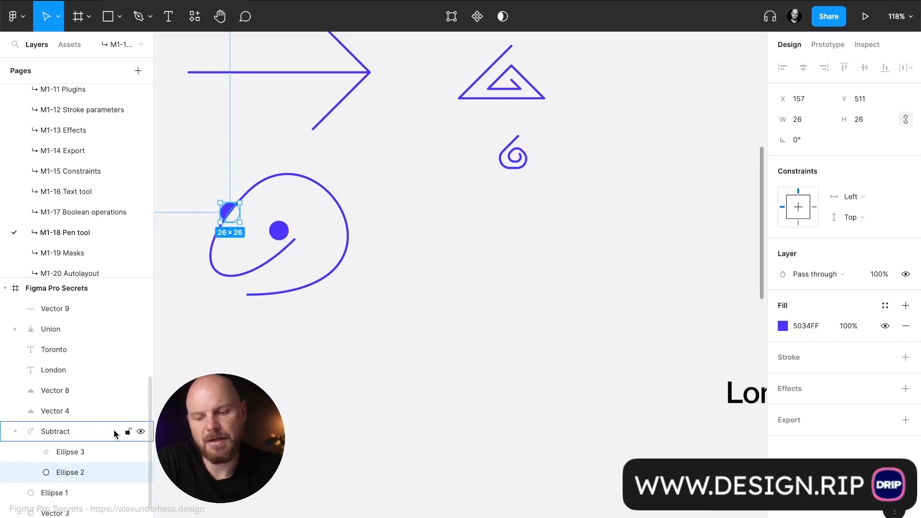
pyautogui.click(87, 453)
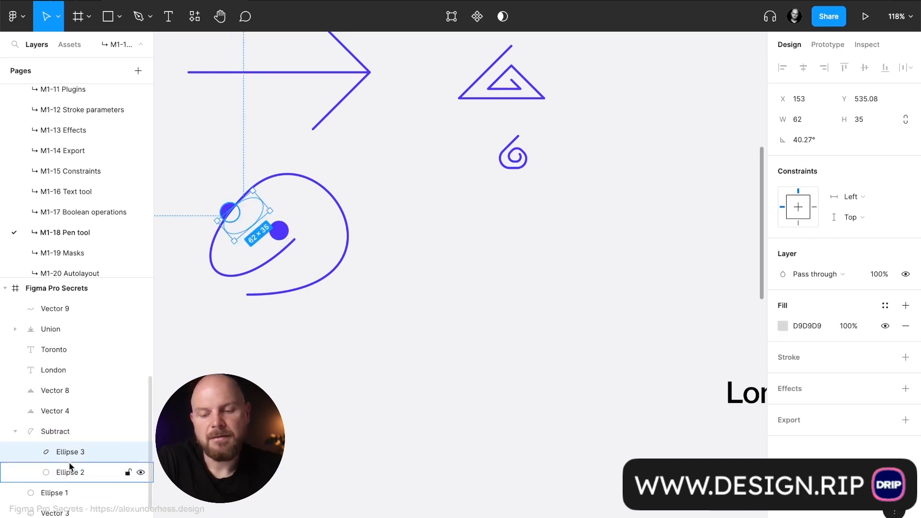
pyautogui.click(225, 187)
pyautogui.scroll(5, 224, 186)
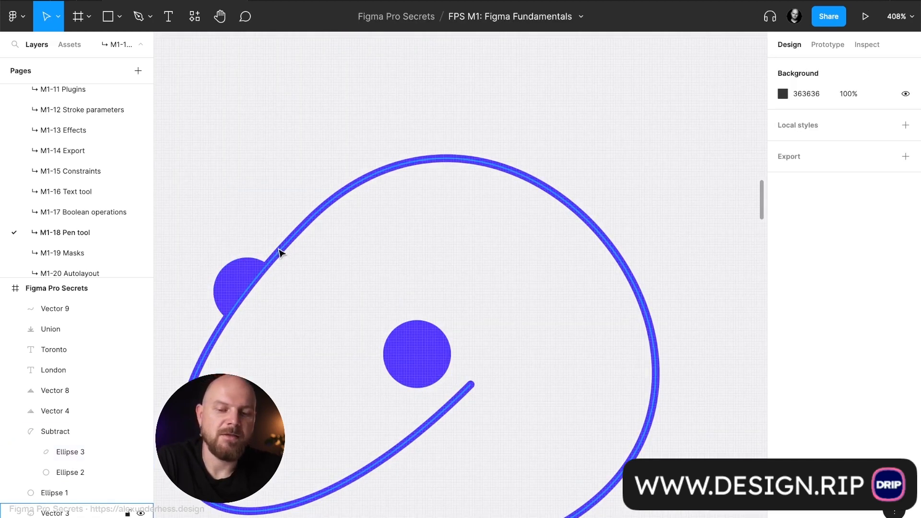
pyautogui.scroll(-5, 313, 185)
pyautogui.scroll(-5, 313, 185)
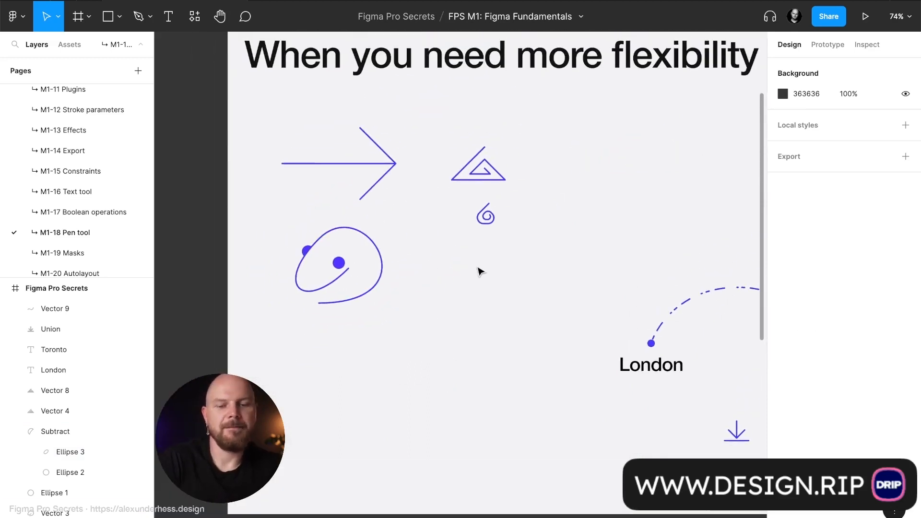
# Duplicate the London label beside the lizard head and change the copy's text to "LizardGroup Media Inc"
pyautogui.click(660, 371)
pyautogui.moveTo(660, 371); pyautogui.dragTo(434, 272)
pyautogui.doubleClick(434, 271)
pyautogui.write('Liz')
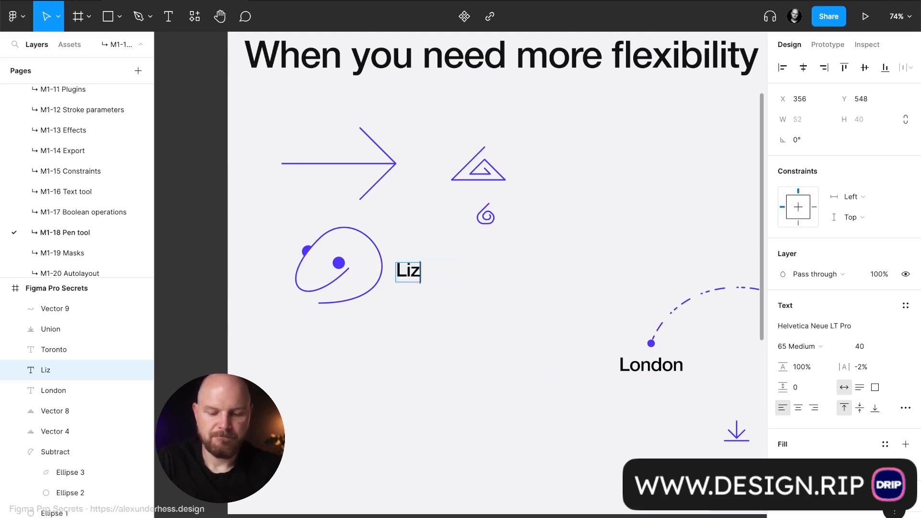
pyautogui.write('ardGroup')
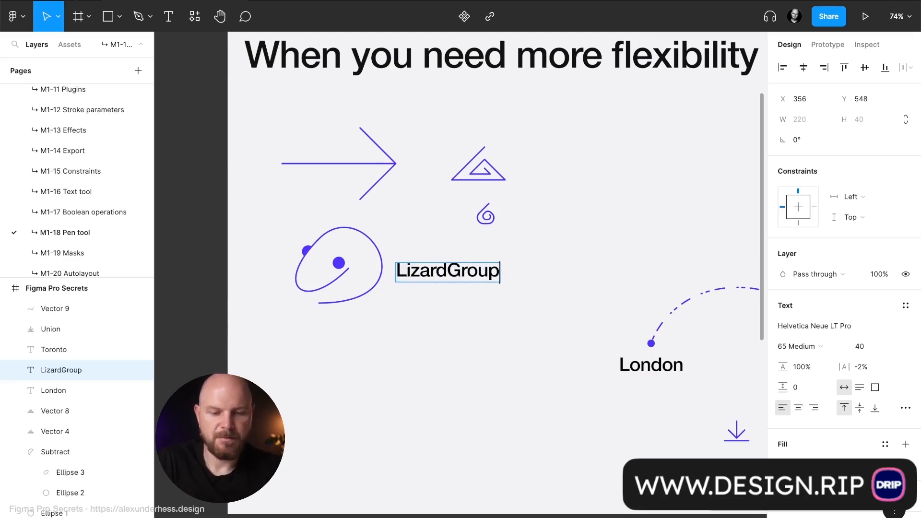
pyautogui.write(' Media Inc')
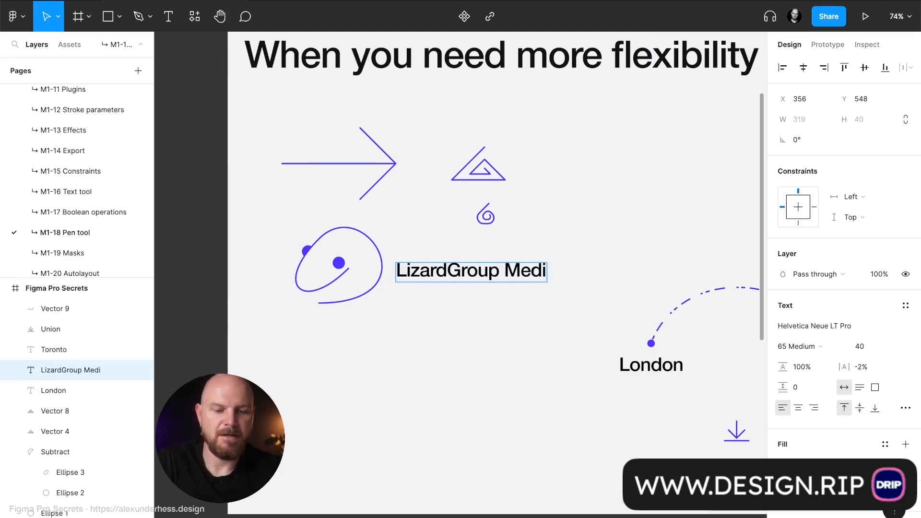
pyautogui.click(391, 378)
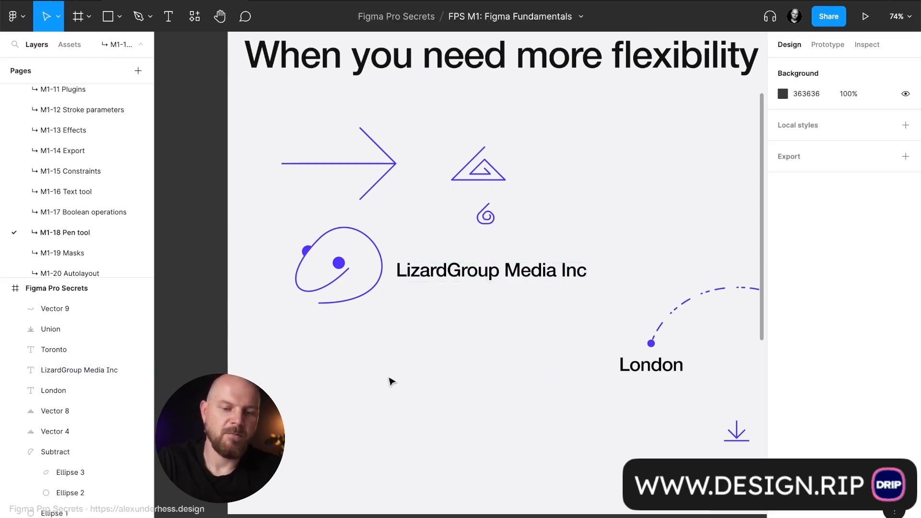
# Break the "LizardGroup Media Inc" label into three lines in a box 327 wide and move it to X 363, Y 501
pyautogui.scroll(-3, 390, 377)
pyautogui.hscroll(1, 391, 378)
pyautogui.click(450, 317)
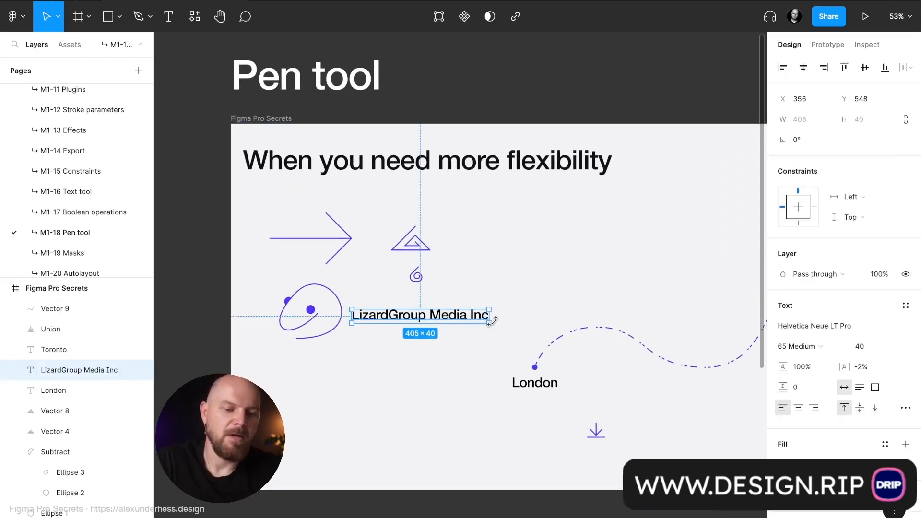
pyautogui.moveTo(489, 318); pyautogui.dragTo(462, 318)
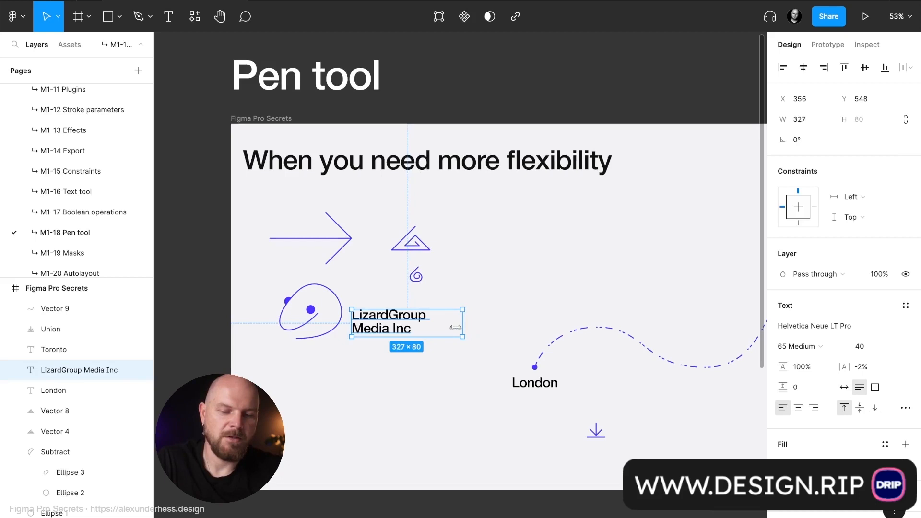
pyautogui.doubleClick(400, 323)
pyautogui.click(390, 329)
pyautogui.press('Return')
pyautogui.press('Escape')
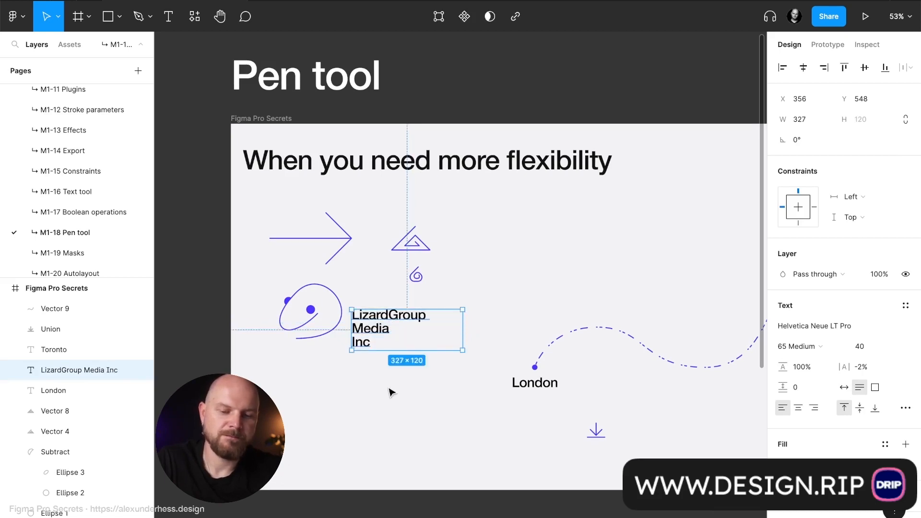
pyautogui.moveTo(373, 331); pyautogui.dragTo(376, 315)
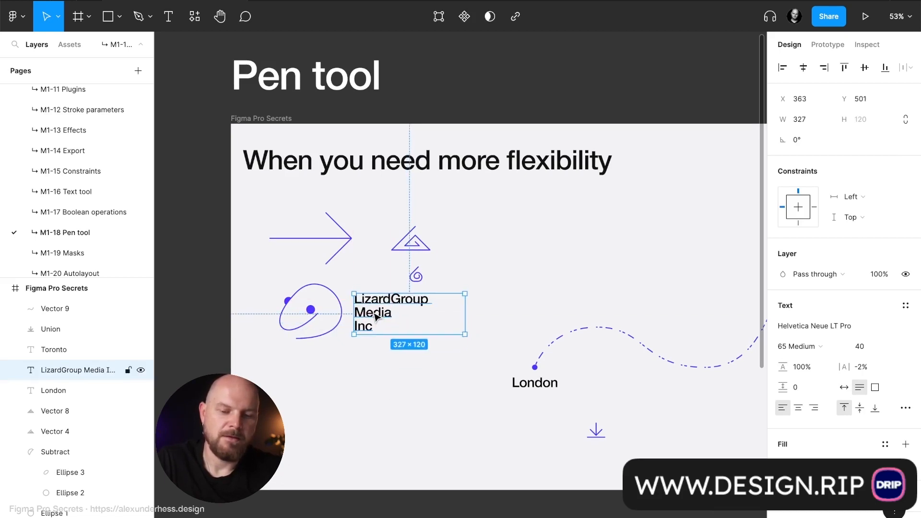
pyautogui.click(401, 377)
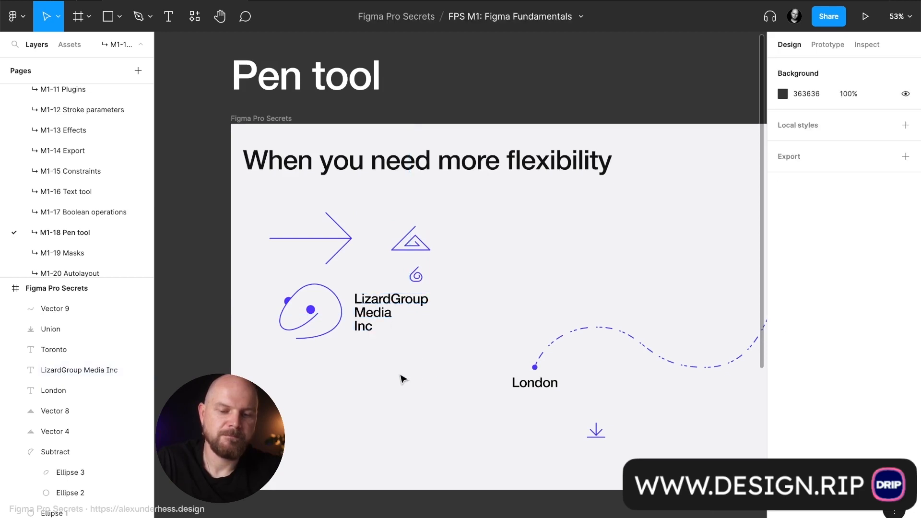
# Recolour the "LizardGroup Media Inc" label with the lizard drawing's purple and delete the small rounded spiral above it
pyautogui.click(379, 314)
pyautogui.scroll(5, 380, 314)
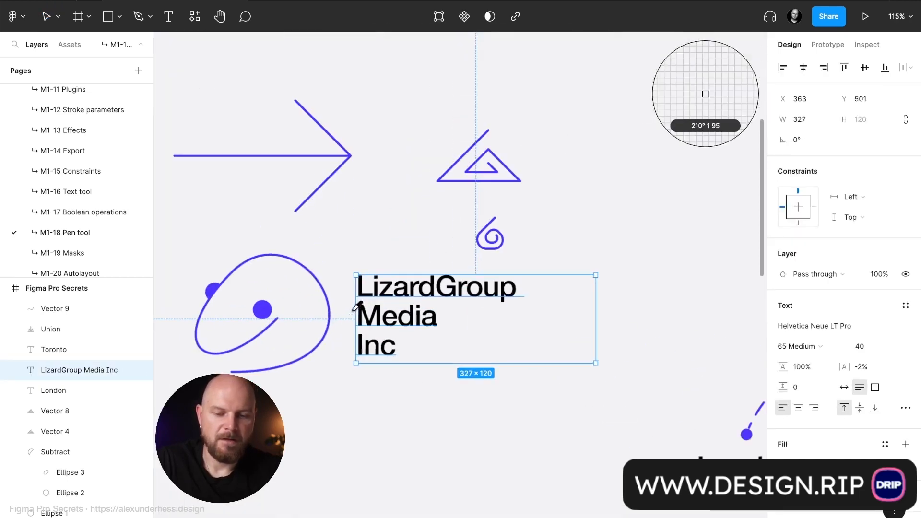
pyautogui.click(501, 250)
pyautogui.press('BackSpace')
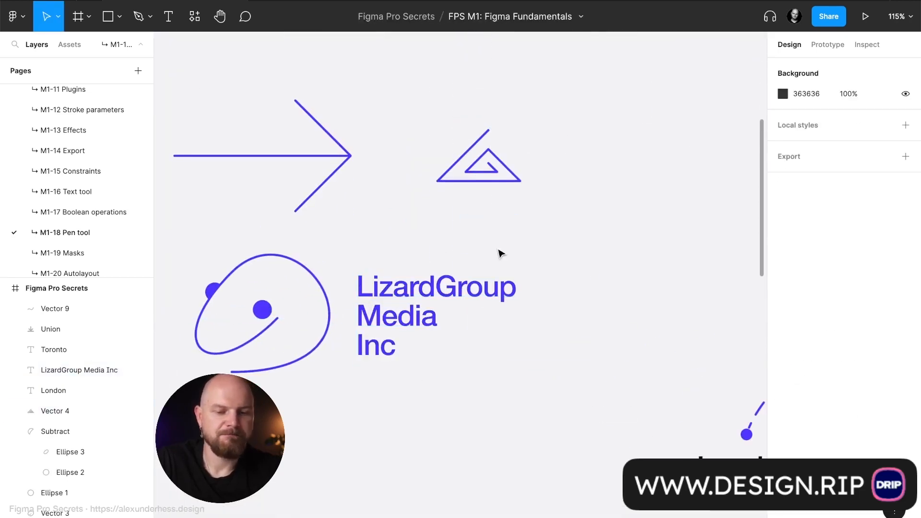
# Nudge the arrow and the triangular spiral up together to leave more space above the lizard logo
pyautogui.click(514, 181)
pyautogui.keyDown('shift'); pyautogui.click(352, 157); pyautogui.keyUp('shift')
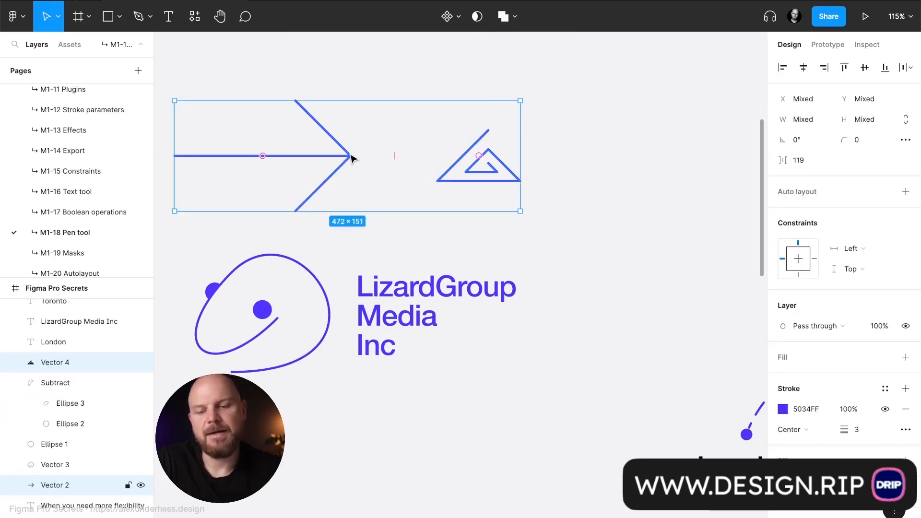
pyautogui.hotkey('shift', 'Up')
pyautogui.hotkey('shift', 'Up')
pyautogui.hotkey('shift', 'Up')
pyautogui.hotkey('shift', 'Up')
pyautogui.hotkey('shift', 'Up')
pyautogui.hotkey('shift', 'Up')
pyautogui.hotkey('shift', 'Up')
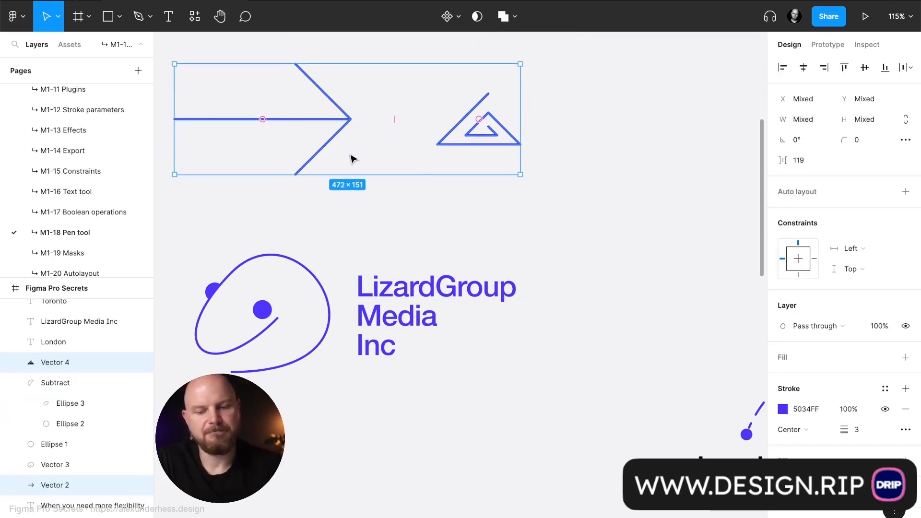
# Nudge the "LizardGroup Media Inc" label up to Y 494
pyautogui.click(402, 327)
pyautogui.press('Up')
pyautogui.press('Up')
pyautogui.press('Up')
pyautogui.press('Up')
pyautogui.press('Up')
pyautogui.press('Up')
pyautogui.press('Up')
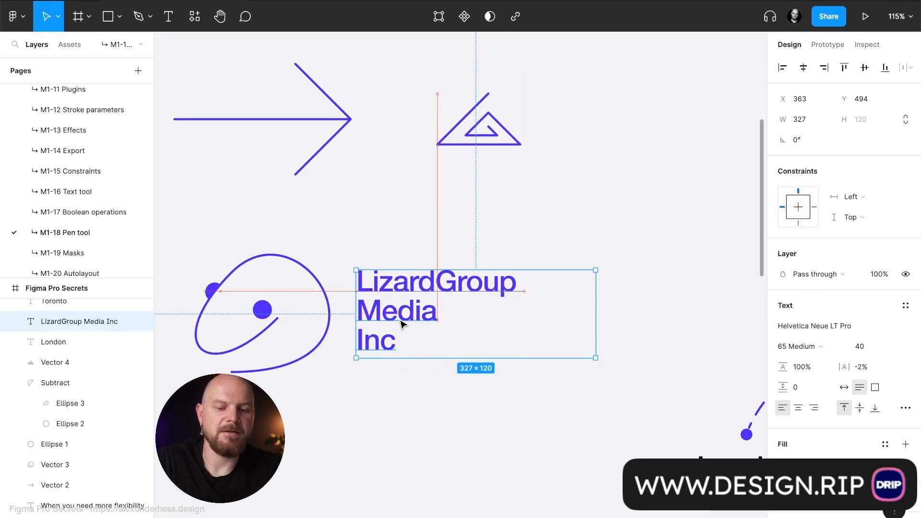
# Set the stroke weight of the lizard head outline to 5
pyautogui.click(327, 292)
pyautogui.click(856, 378)
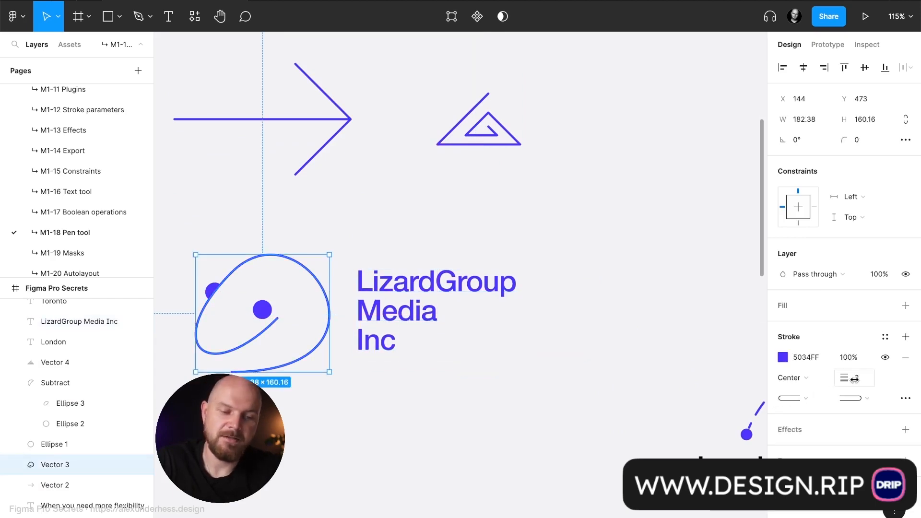
pyautogui.press('Return')
pyautogui.click(656, 373)
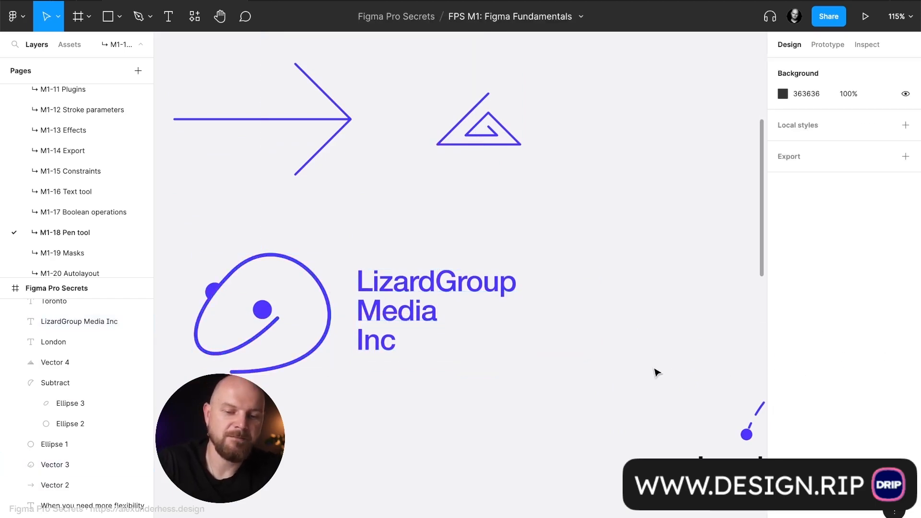
# Reposition the "LizardGroup Media Inc" label beside the lizard head at X 357, Y 501
pyautogui.scroll(-3, 656, 372)
pyautogui.click(464, 341)
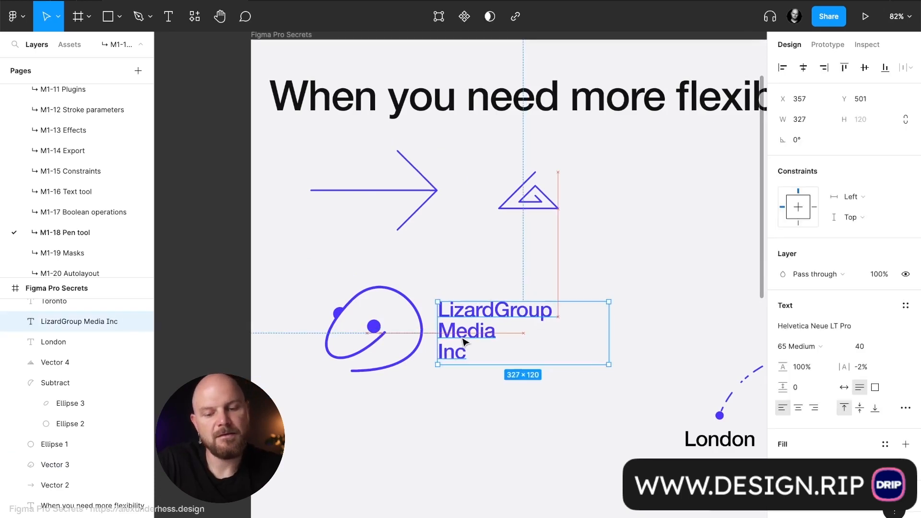
pyautogui.scroll(5, 463, 340)
pyautogui.hscroll(-3, 464, 341)
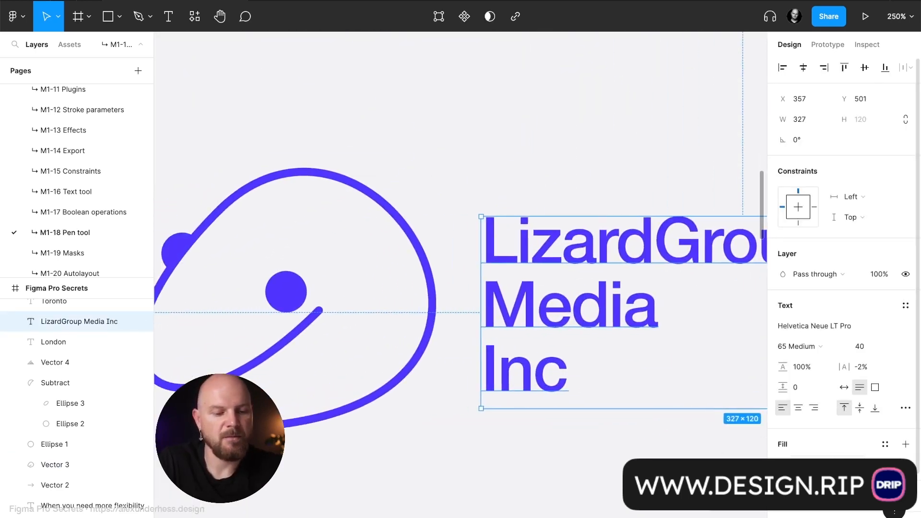
# Darken the fill of the "LizardGroup Media Inc" label slightly to 4428F3
pyautogui.click(783, 465)
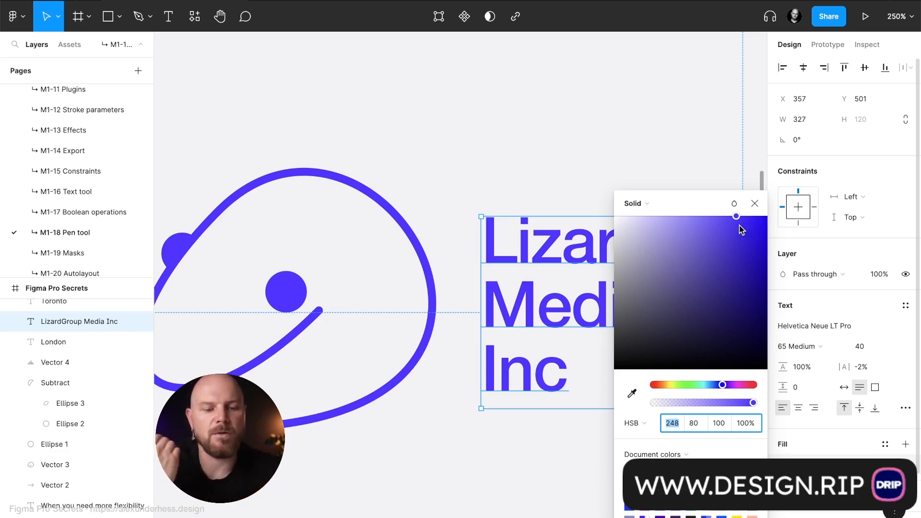
pyautogui.click(754, 202)
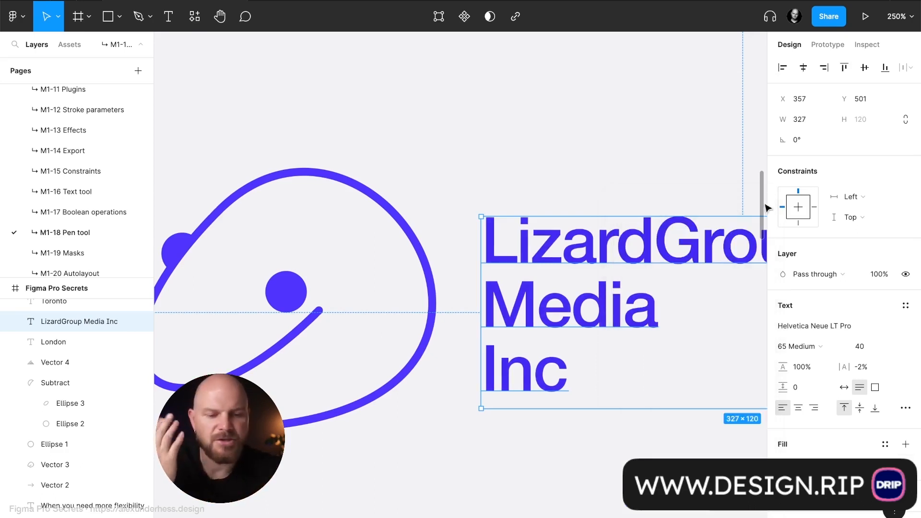
pyautogui.click(644, 185)
pyautogui.hotkey('shift', '1')
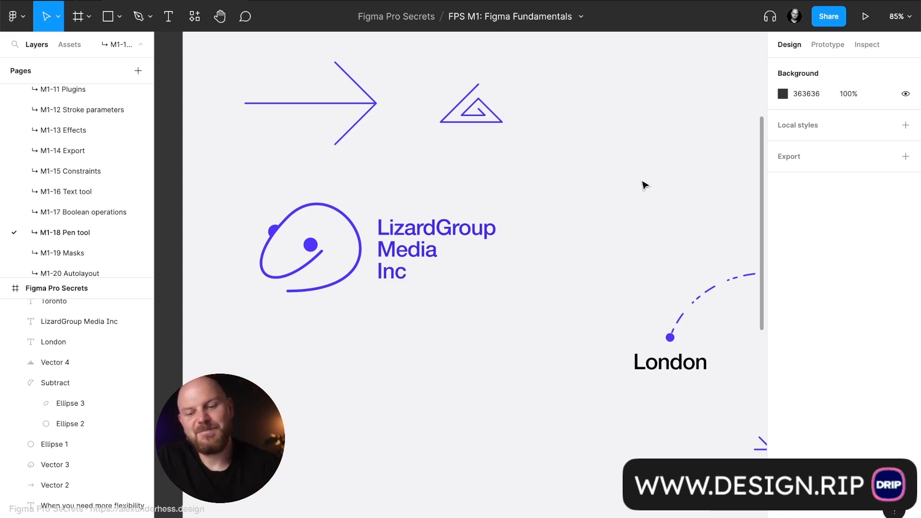
# Nudge the "LizardGroup Media Inc" label up to Y 499
pyautogui.click(443, 252)
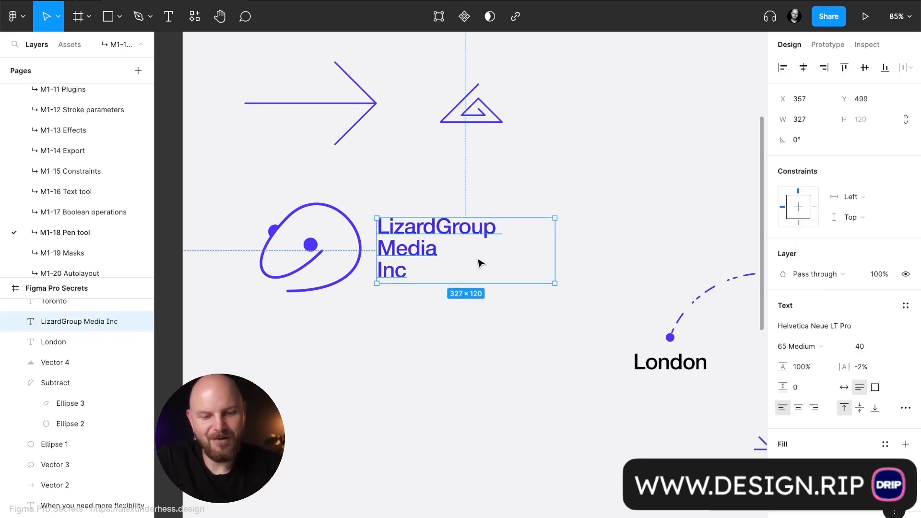
pyautogui.click(522, 194)
pyautogui.scroll(-2, 522, 194)
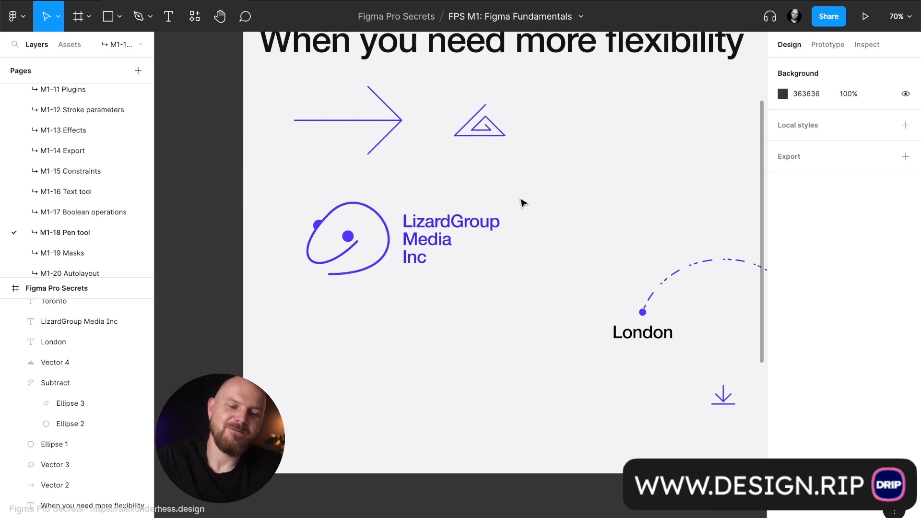
pyautogui.click(425, 248)
pyautogui.click(388, 259)
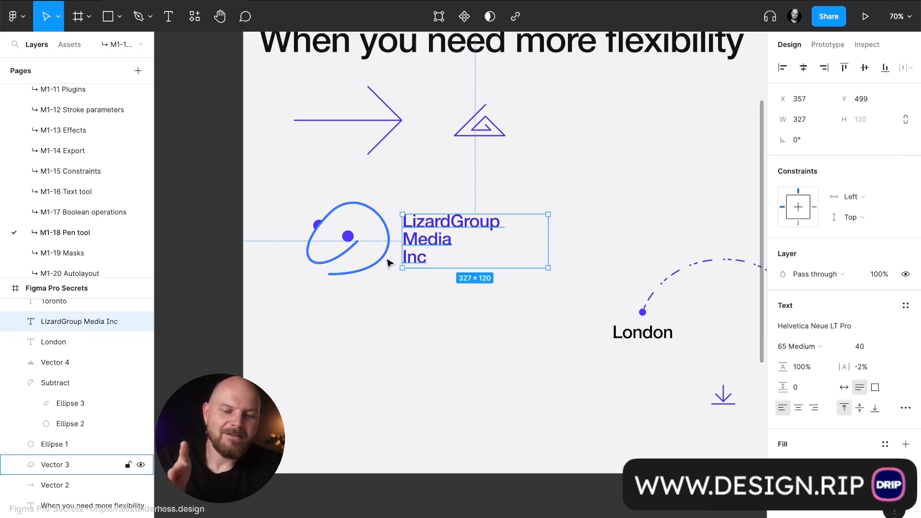
pyautogui.click(438, 237)
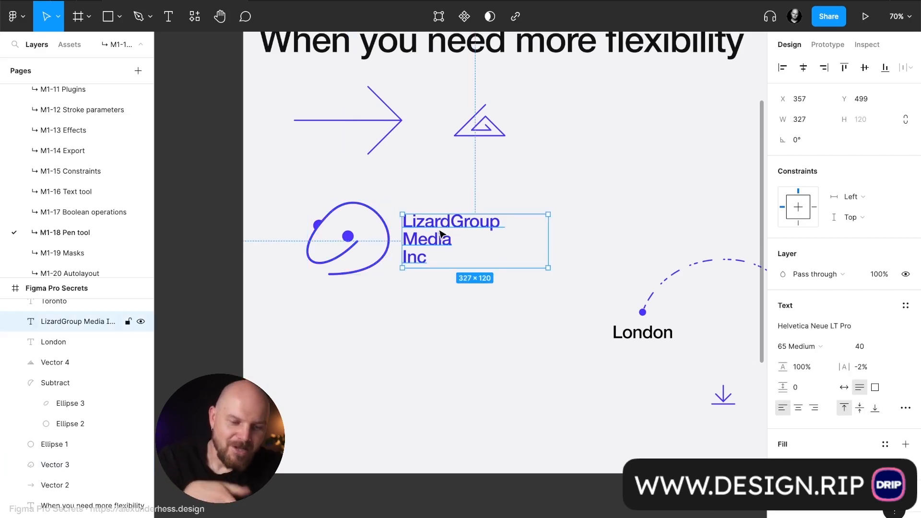
pyautogui.click(478, 311)
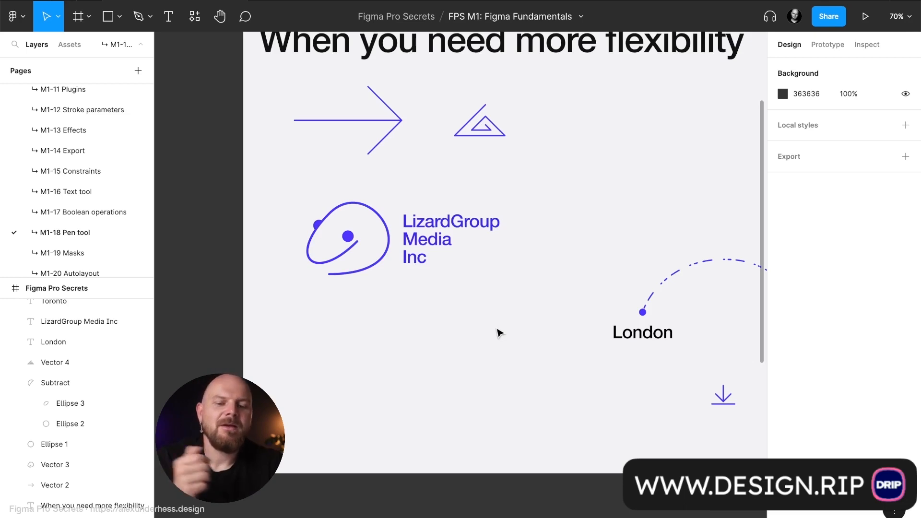
pyautogui.click(442, 241)
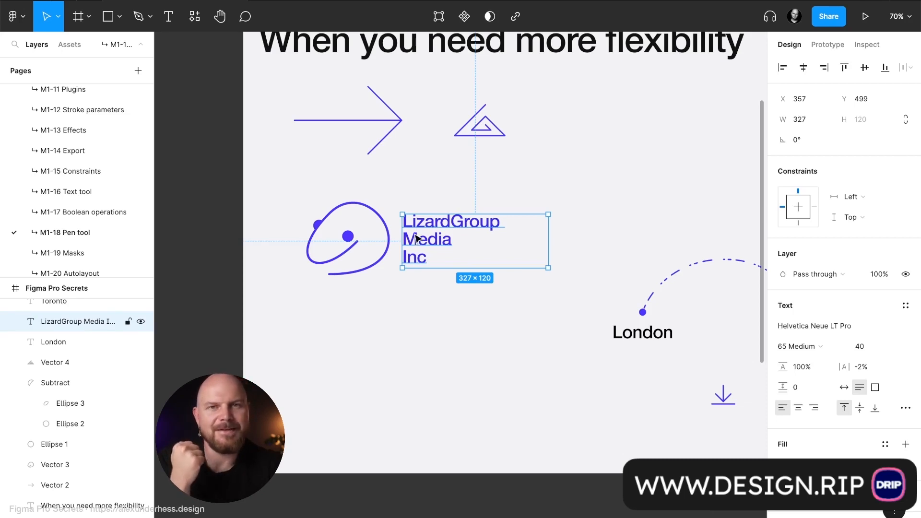
pyautogui.click(430, 190)
# Duplicate the lizard head, eyes and company label onto the empty canvas beside the Figma Pro Secrets frame and wrap the copy in a new frame
pyautogui.scroll(-3, 430, 190)
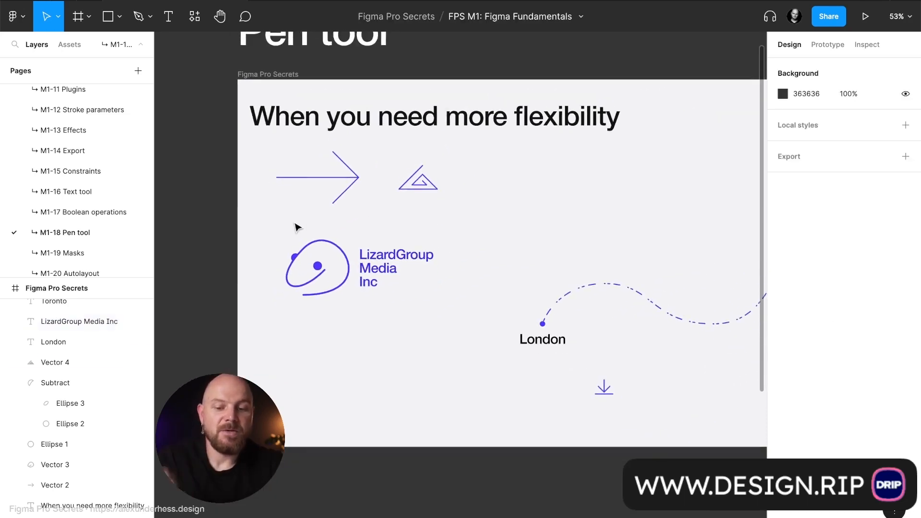
pyautogui.moveTo(265, 236); pyautogui.dragTo(464, 351)
pyautogui.hscroll(-8, 465, 352)
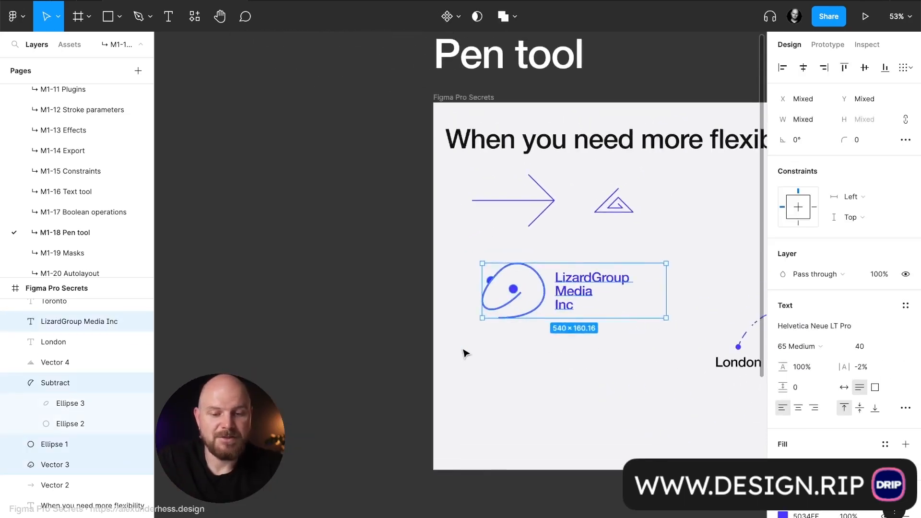
pyautogui.moveTo(698, 313); pyautogui.dragTo(432, 309)
pyautogui.hotkey('ctrl', 'alt', 'g')
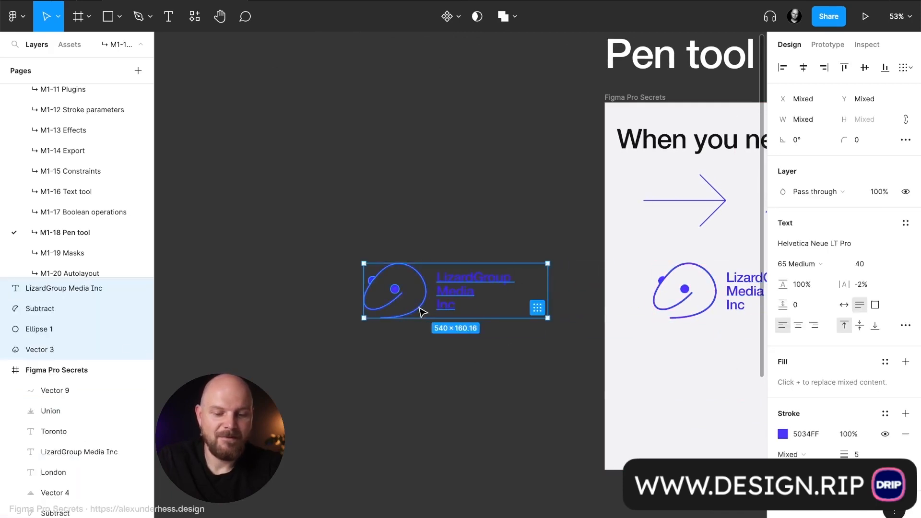
# Resize the logo copy's frame to a height of 214 with small margins around the artwork and fill it white (FFFFFF)
pyautogui.moveTo(547, 289); pyautogui.dragTo(564, 288)
pyautogui.moveTo(539, 318); pyautogui.dragTo(539, 328)
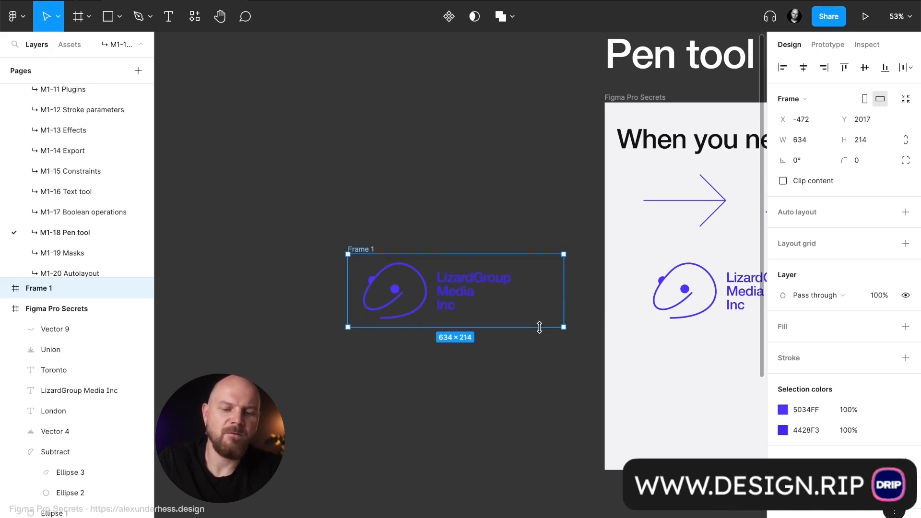
pyautogui.click(828, 327)
pyautogui.click(432, 169)
pyautogui.click(360, 249)
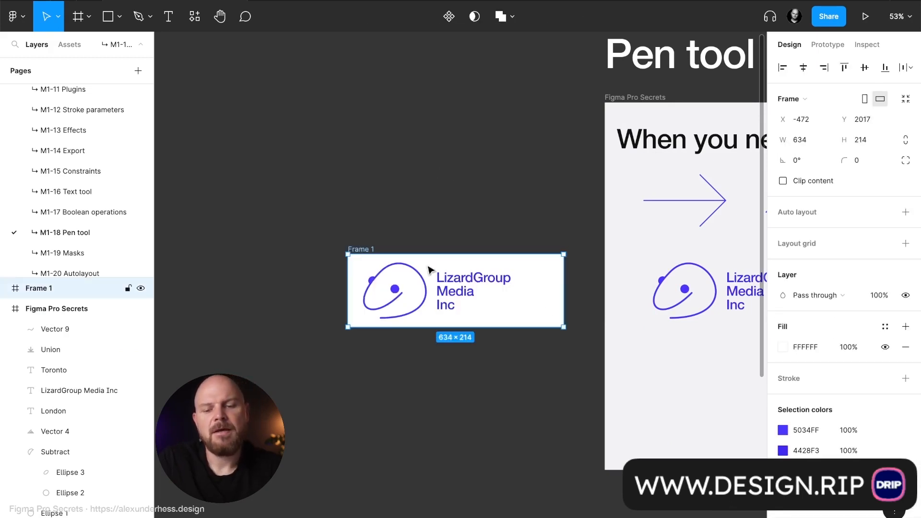
pyautogui.moveTo(560, 287); pyautogui.dragTo(538, 287)
pyautogui.click(508, 237)
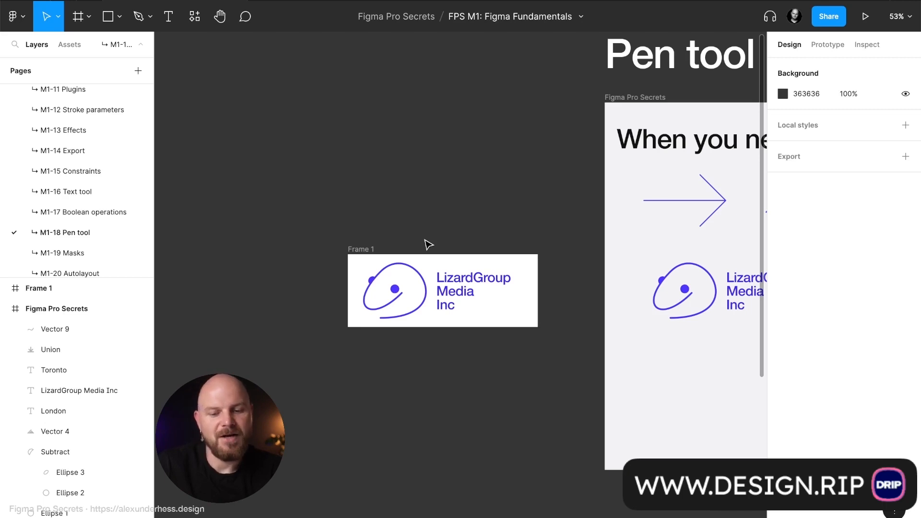
pyautogui.hscroll(9, 425, 240)
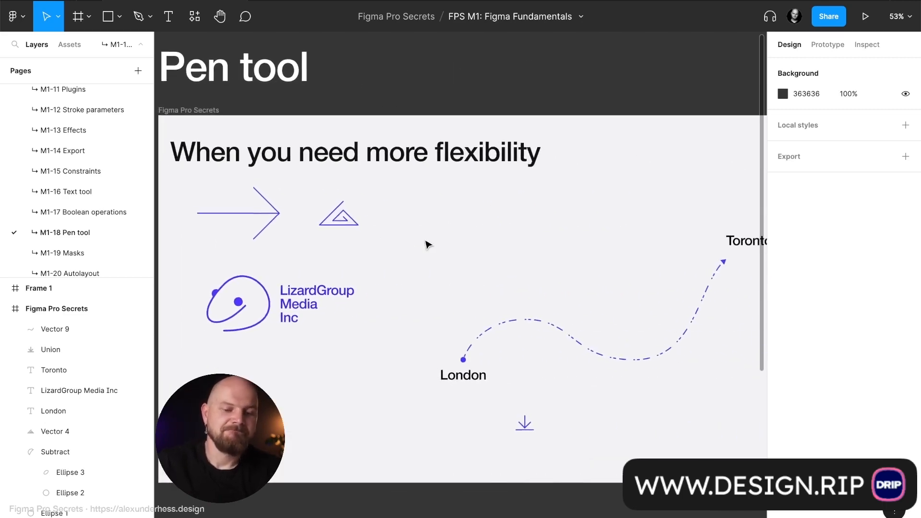
pyautogui.scroll(-3, 425, 240)
pyautogui.click(496, 294)
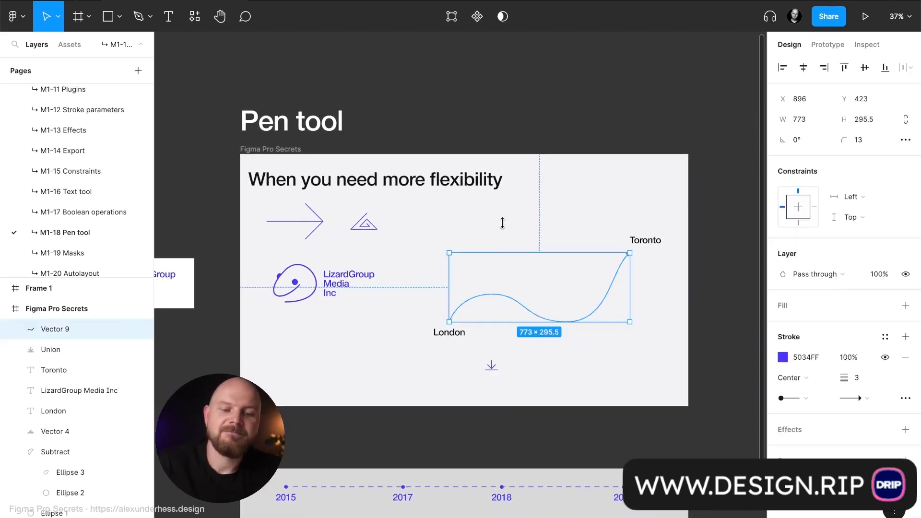
pyautogui.click(503, 220)
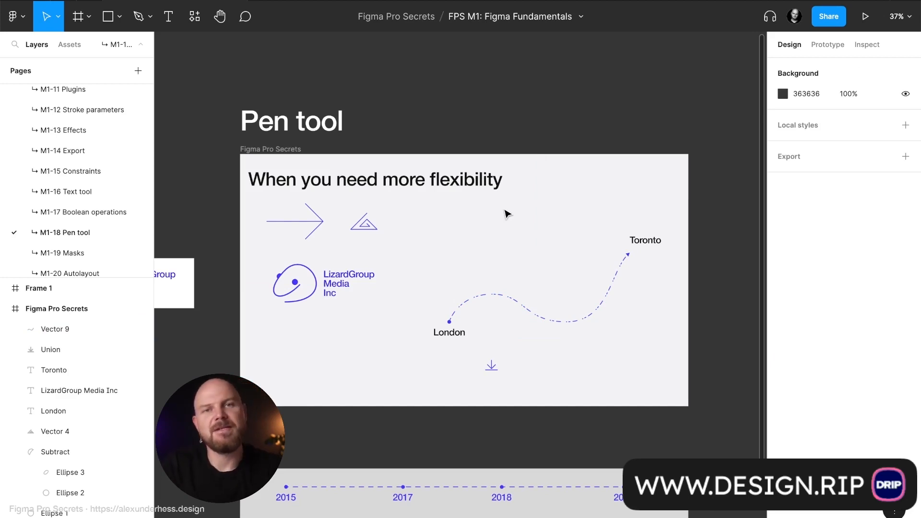